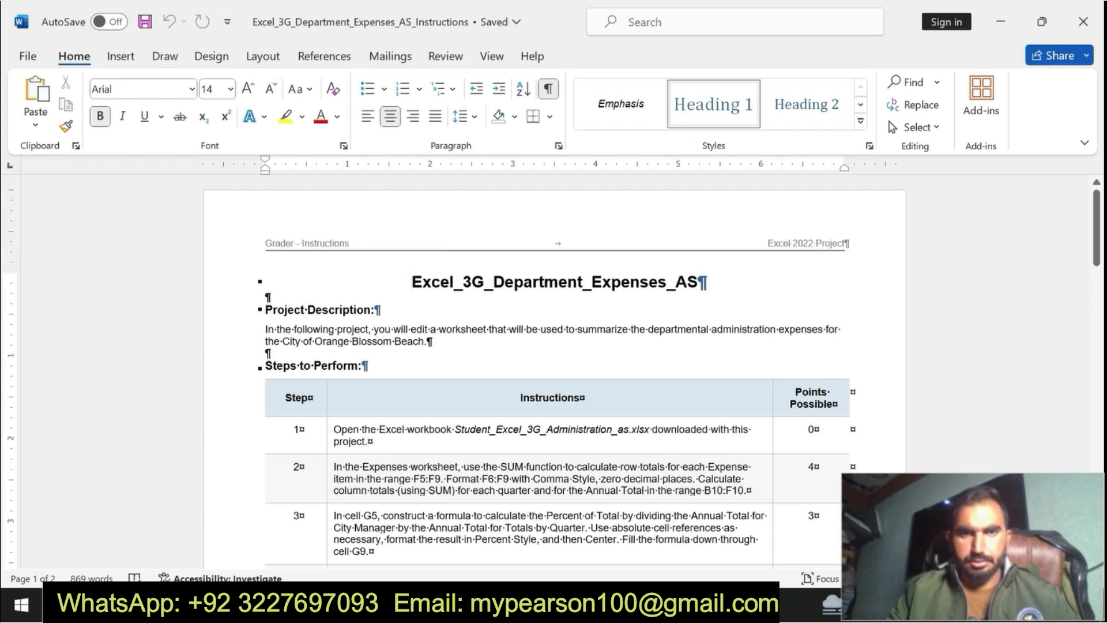
Step: Highlight the document title and the project description in yellow
triple_click(415, 281)
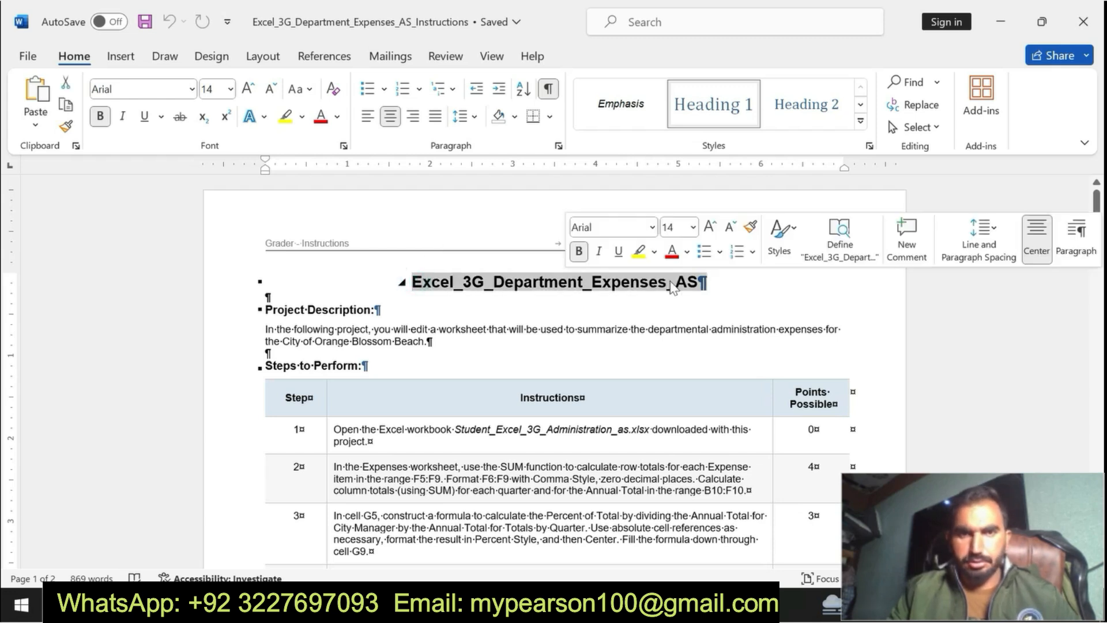
left_click(632, 254)
left_click_drag(472, 282, 707, 282)
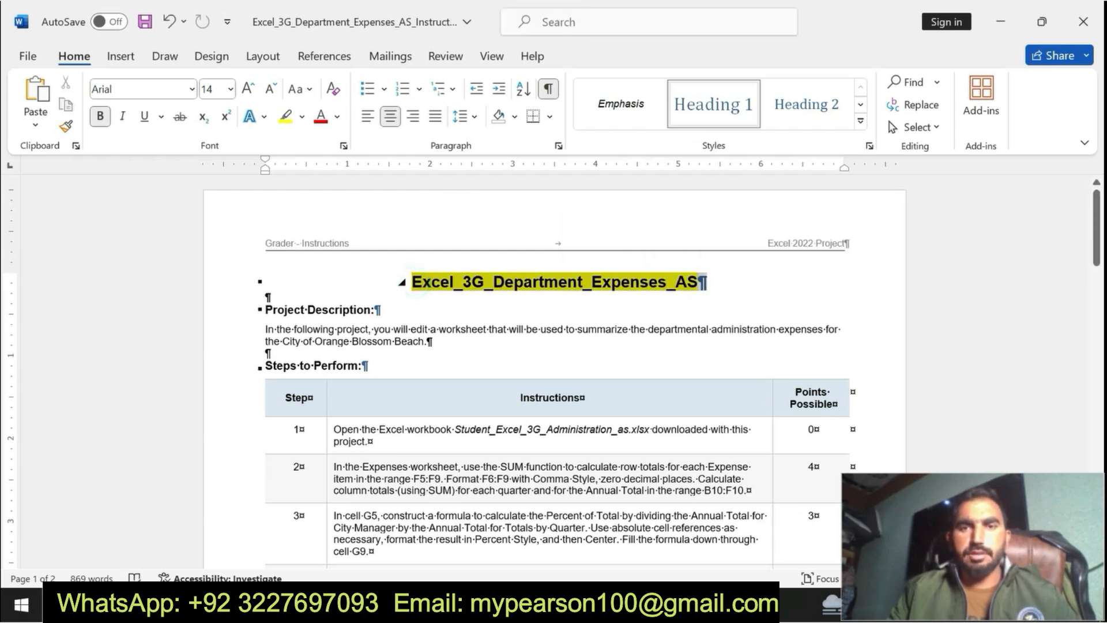
left_click_drag(256, 310, 431, 341)
left_click(494, 314)
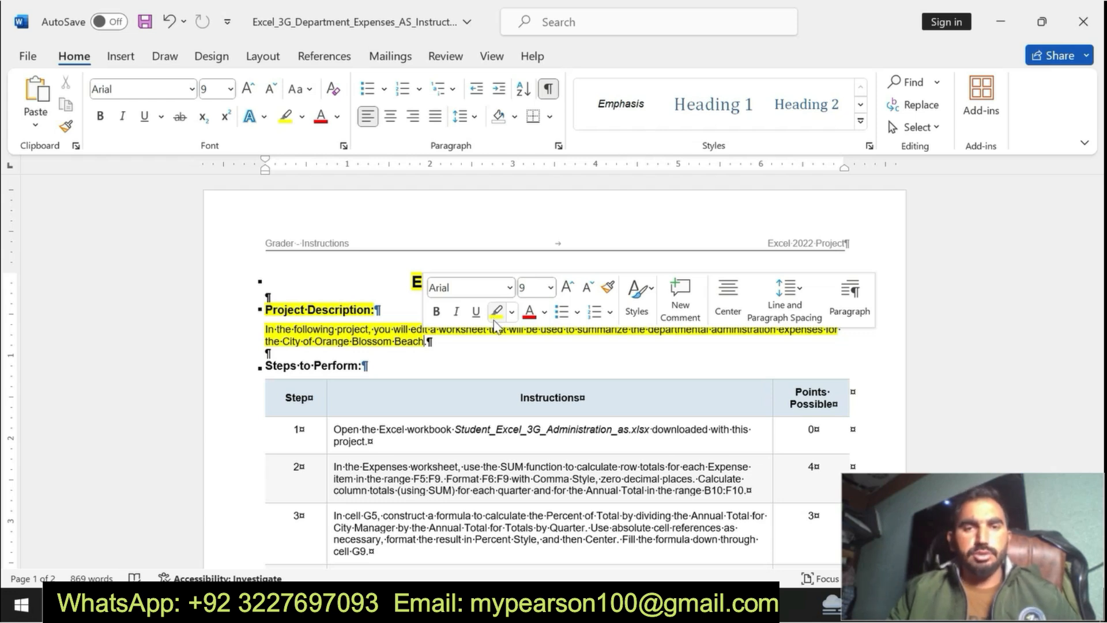
left_click(429, 331)
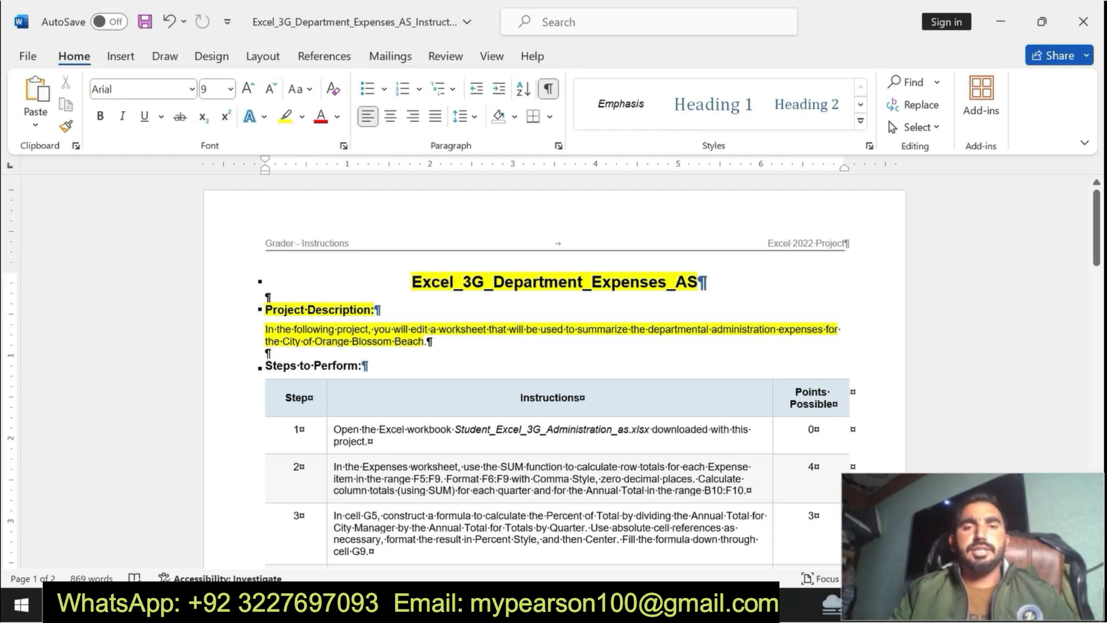
Step: Review the document title and the project description
left_click_drag(411, 281, 458, 345)
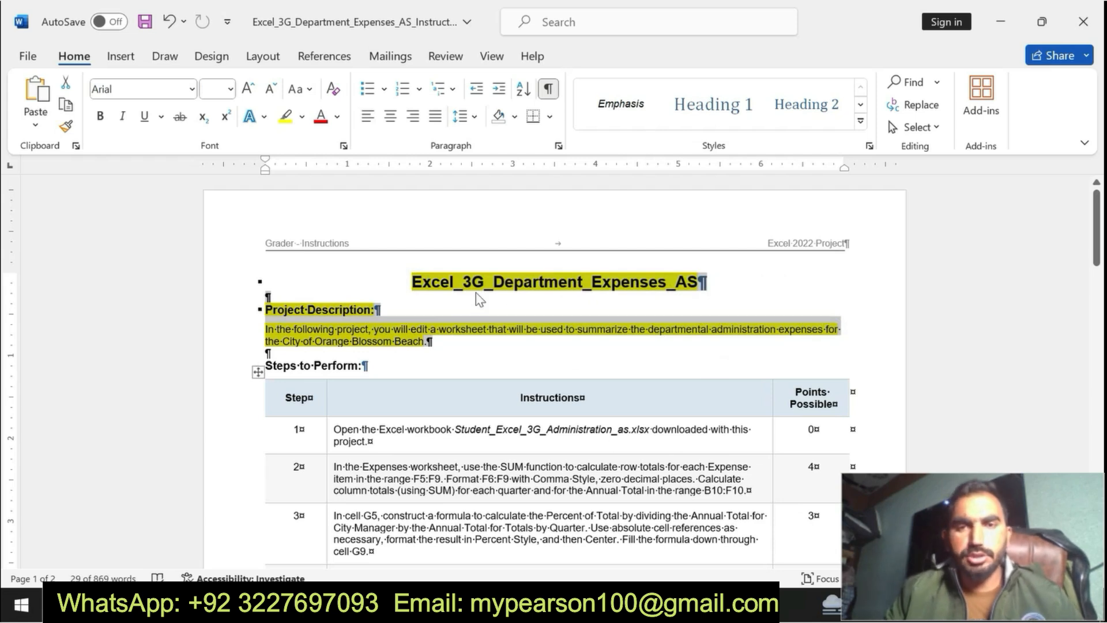
left_click(324, 310)
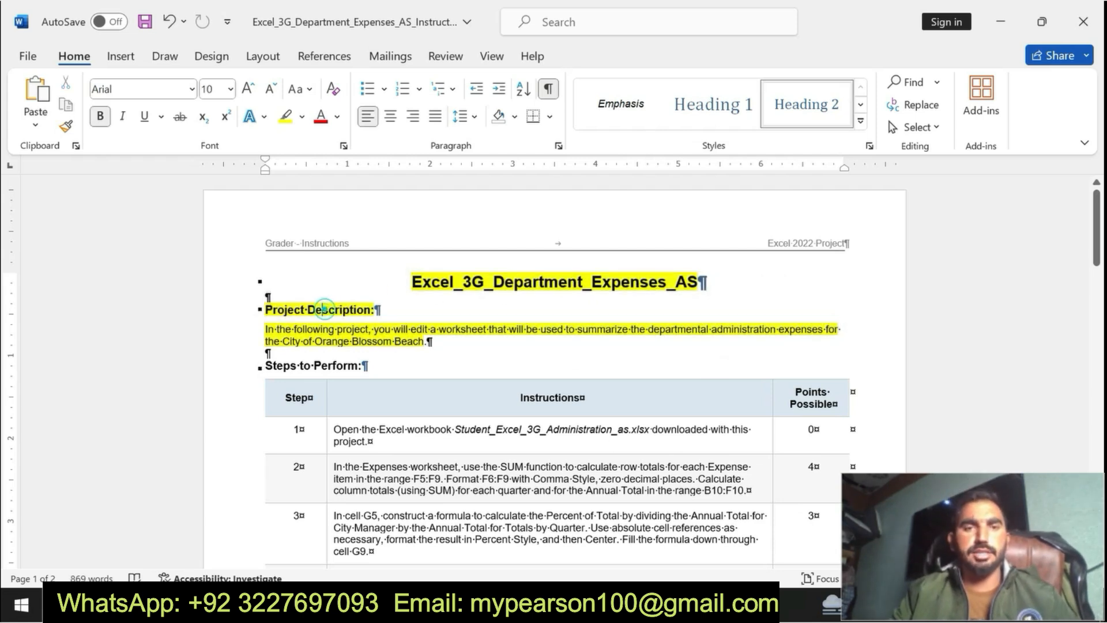
left_click_drag(414, 282, 698, 282)
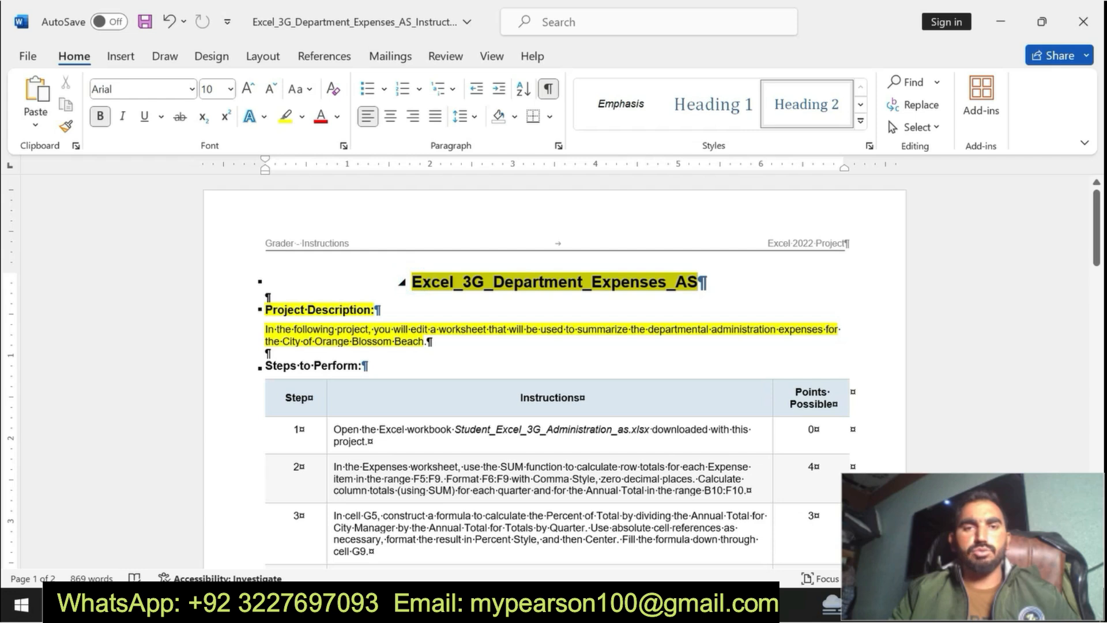
left_click_drag(265, 310, 430, 341)
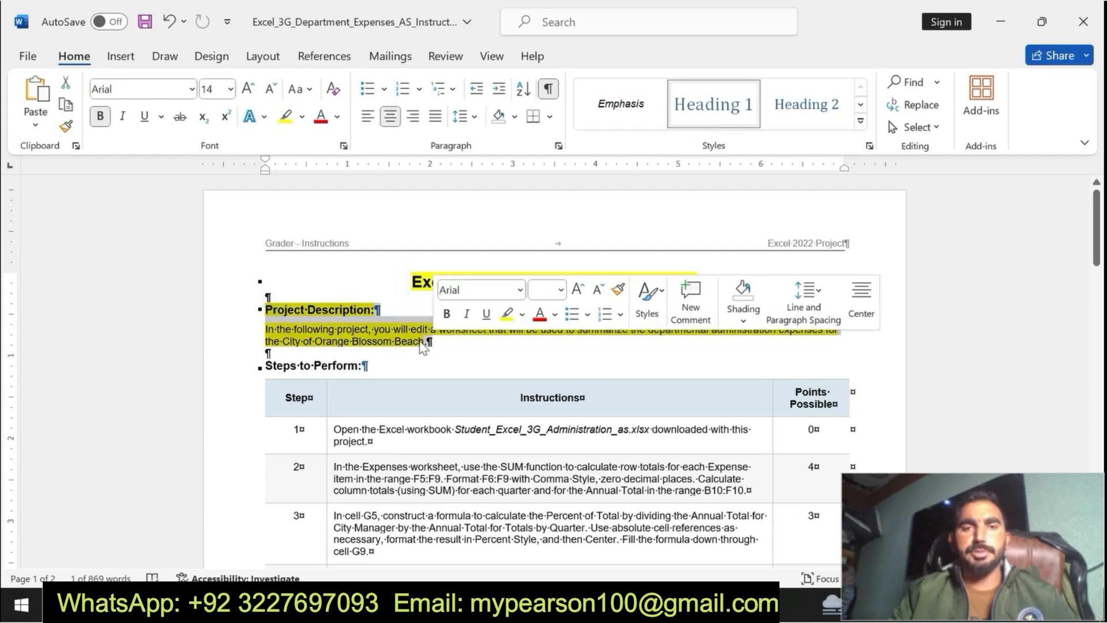
Step: Close the license notice in the Excel workbook, and undo the yellow highlights in the Word instructions
left_click(519, 604)
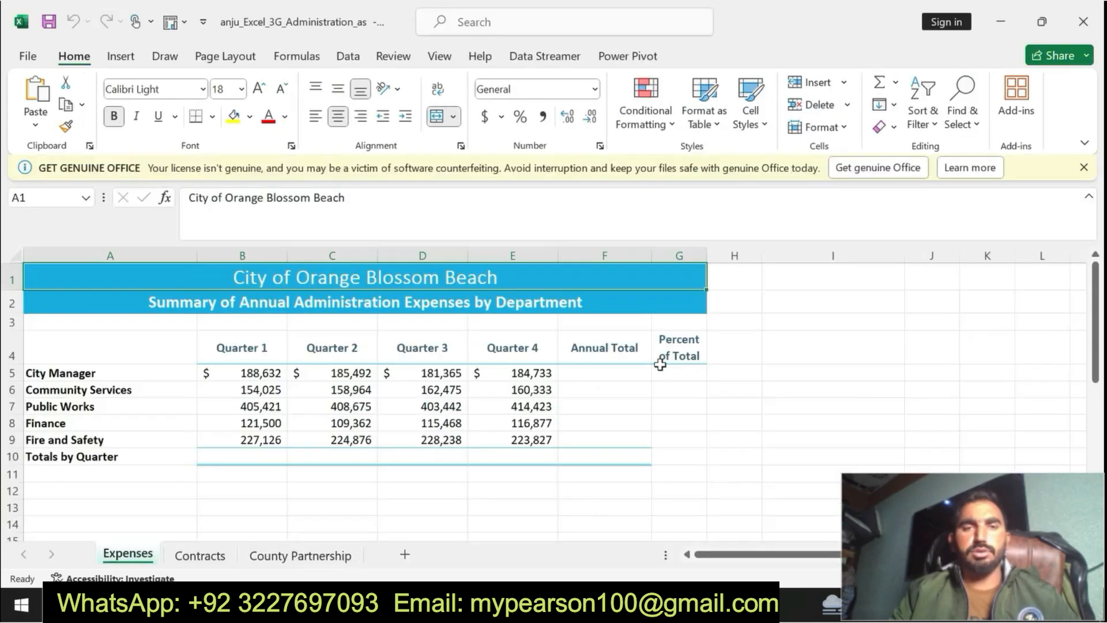
left_click(1083, 167)
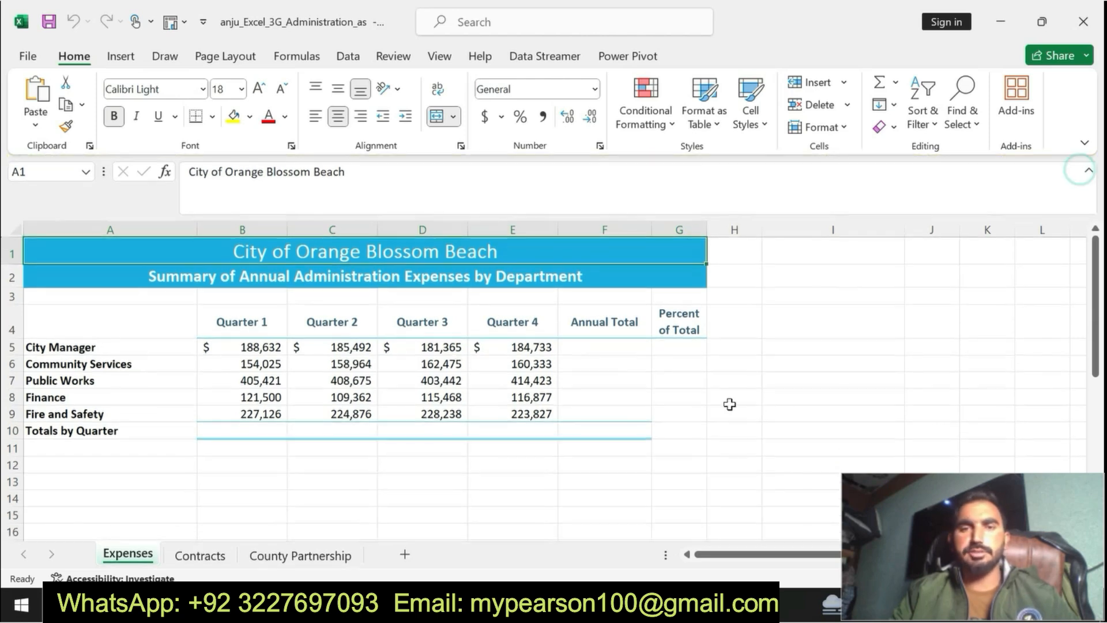
key("alt+Tab")
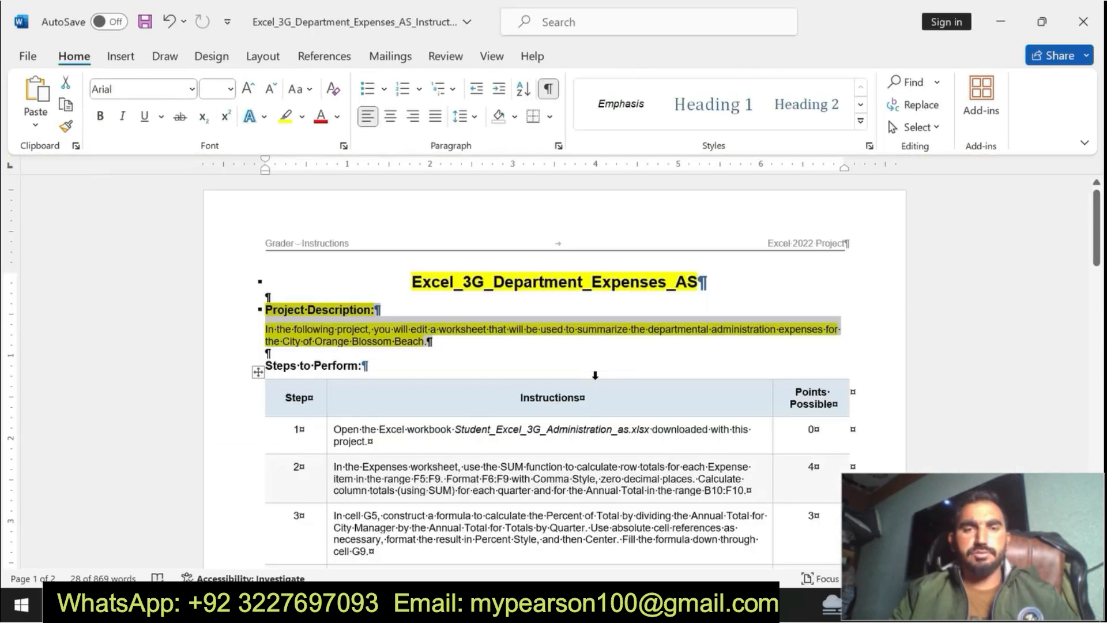
key("ctrl+z")
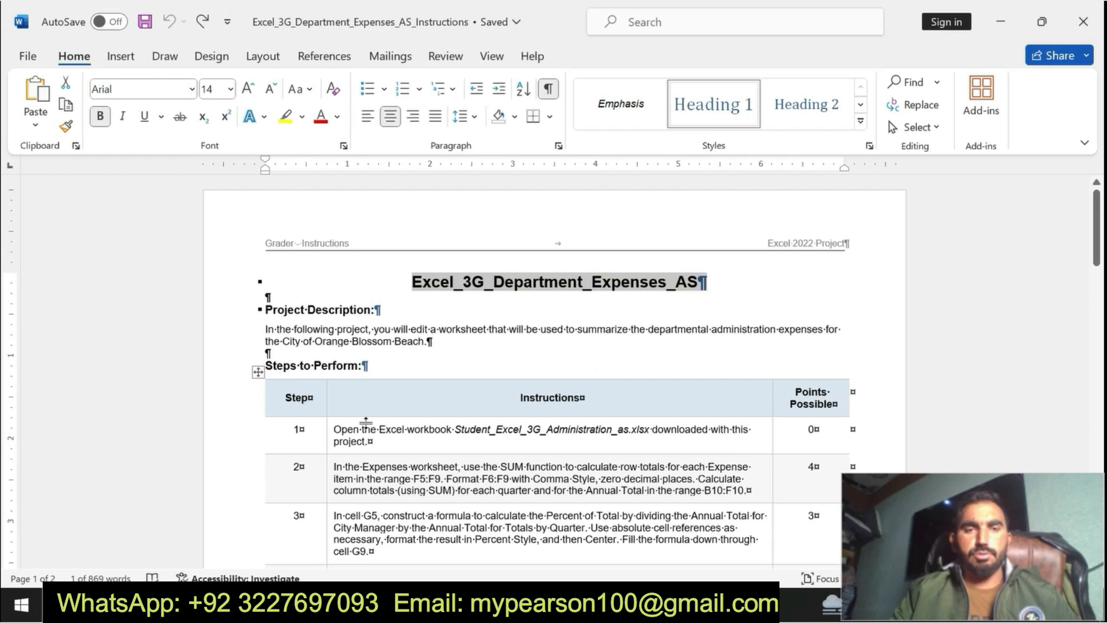
Step: Make the step 1 instruction bold with yellow highlighting, check the open Excel workbook, and return to Word
left_click_drag(336, 427, 364, 442)
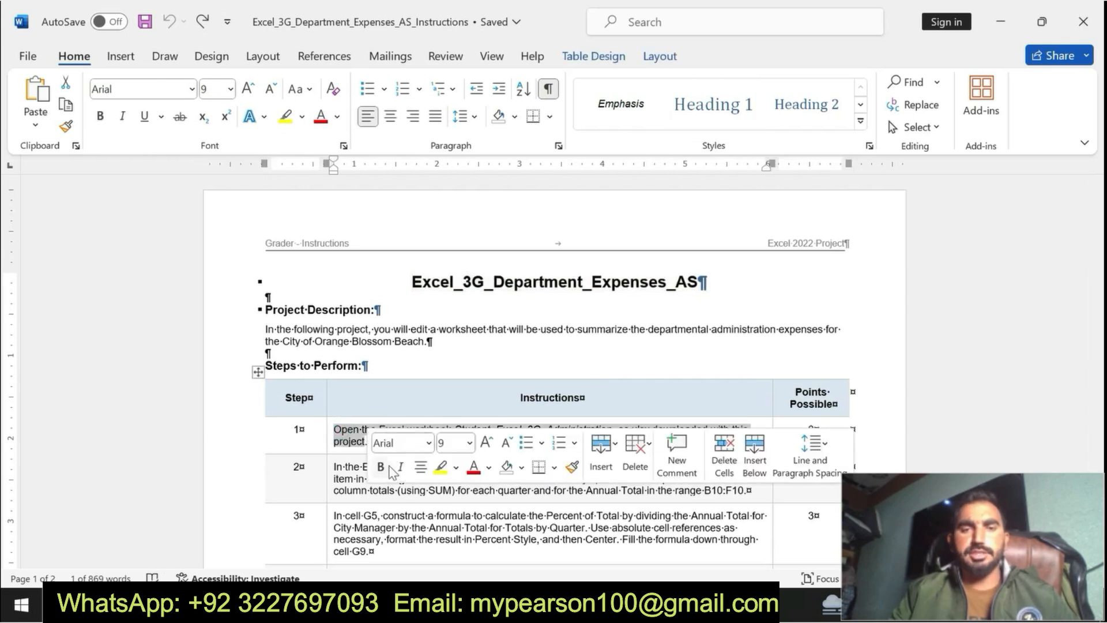
left_click(441, 467)
left_click(336, 427)
left_click_drag(743, 440, 732, 442)
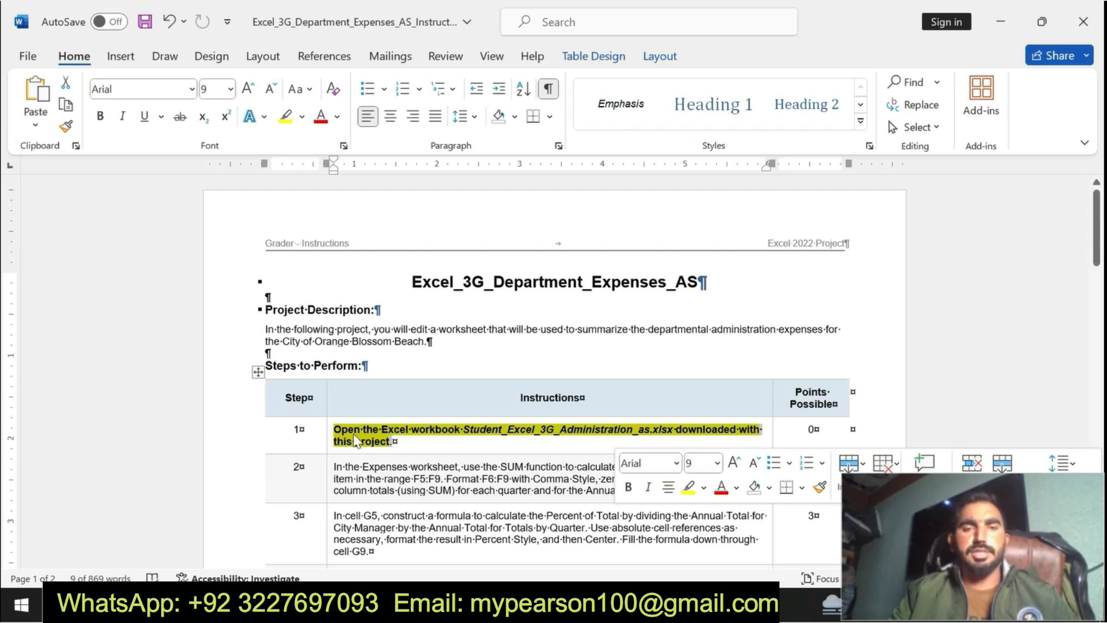
key("alt+Tab")
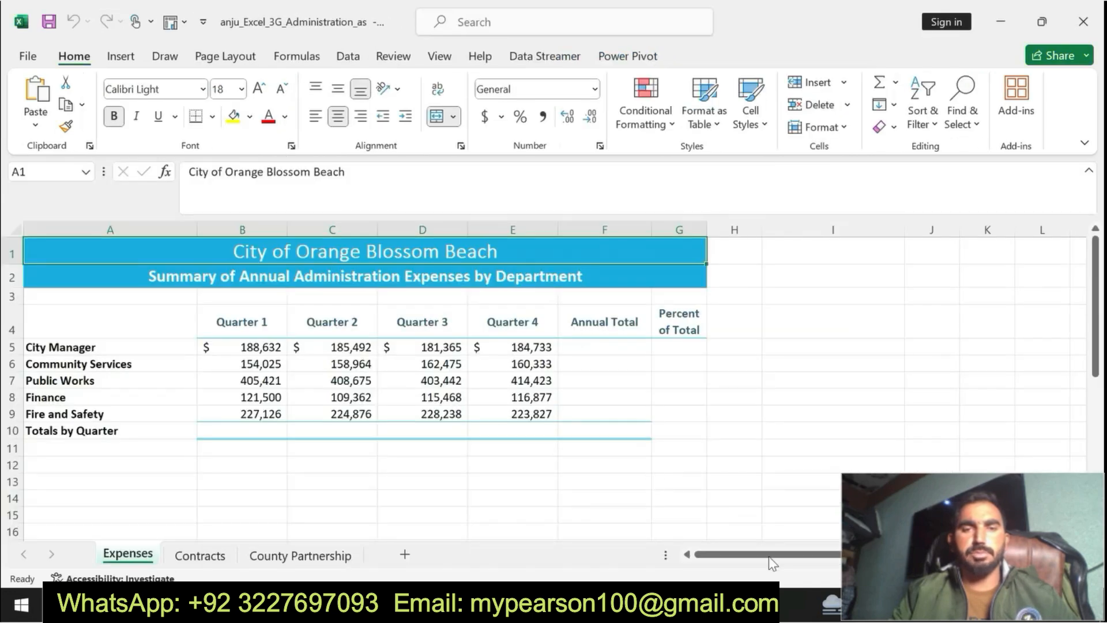
key("alt+Tab")
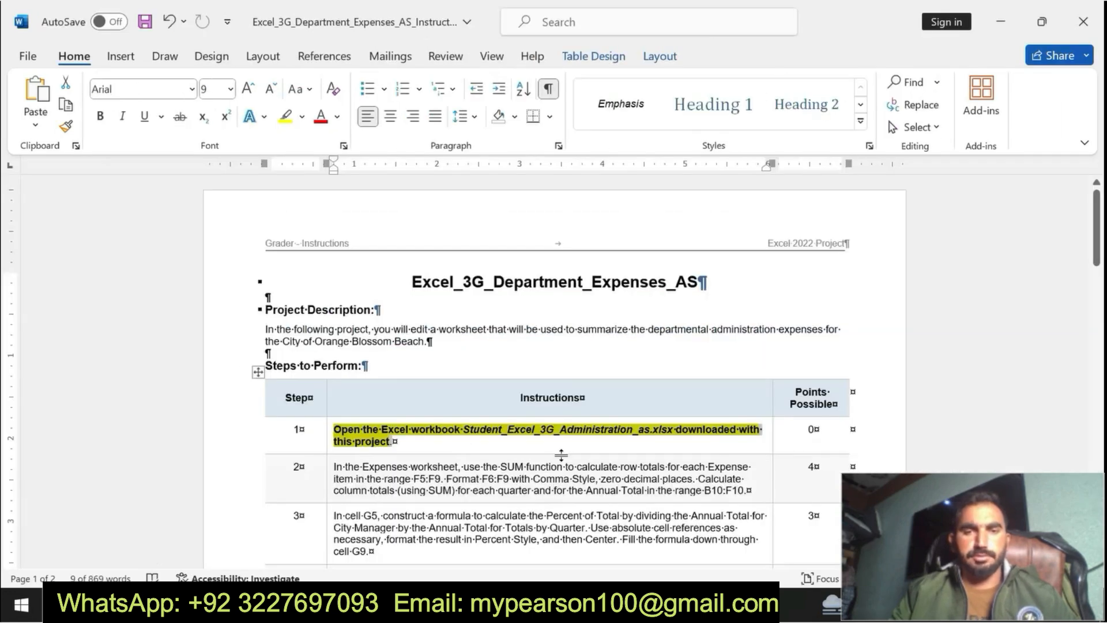
Step: Undo the formatting of the step 1 instruction, and make the step 2 instruction bold with yellow highlighting
key("ctrl+z")
key("ctrl+z")
left_click_drag(333, 467, 747, 490)
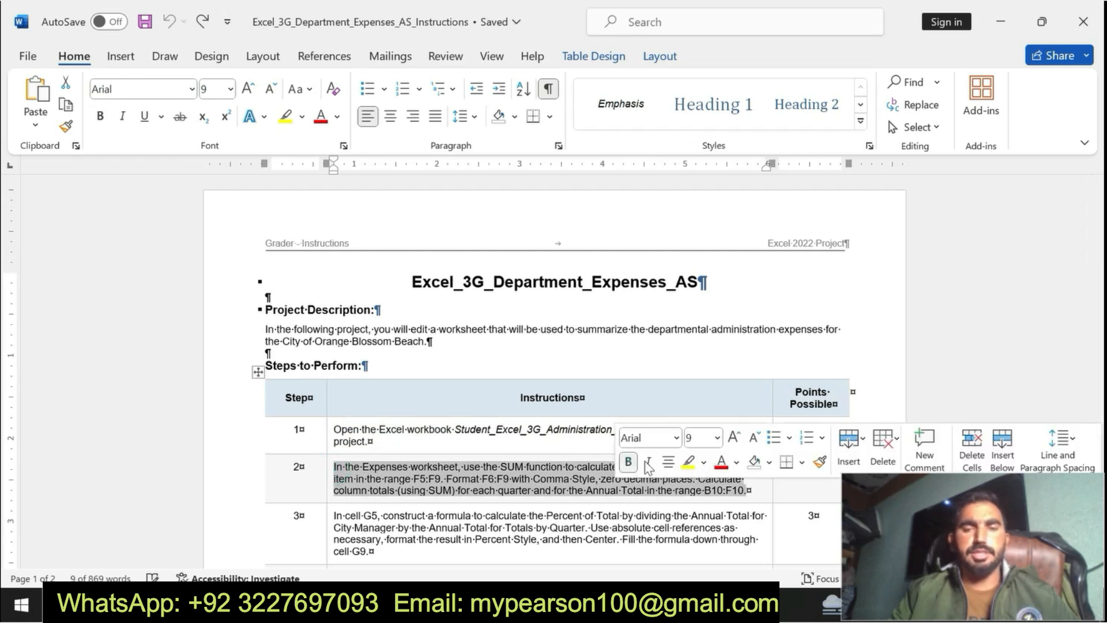
left_click(628, 461)
left_click(687, 462)
left_click(333, 470)
left_click_drag(333, 470, 411, 503)
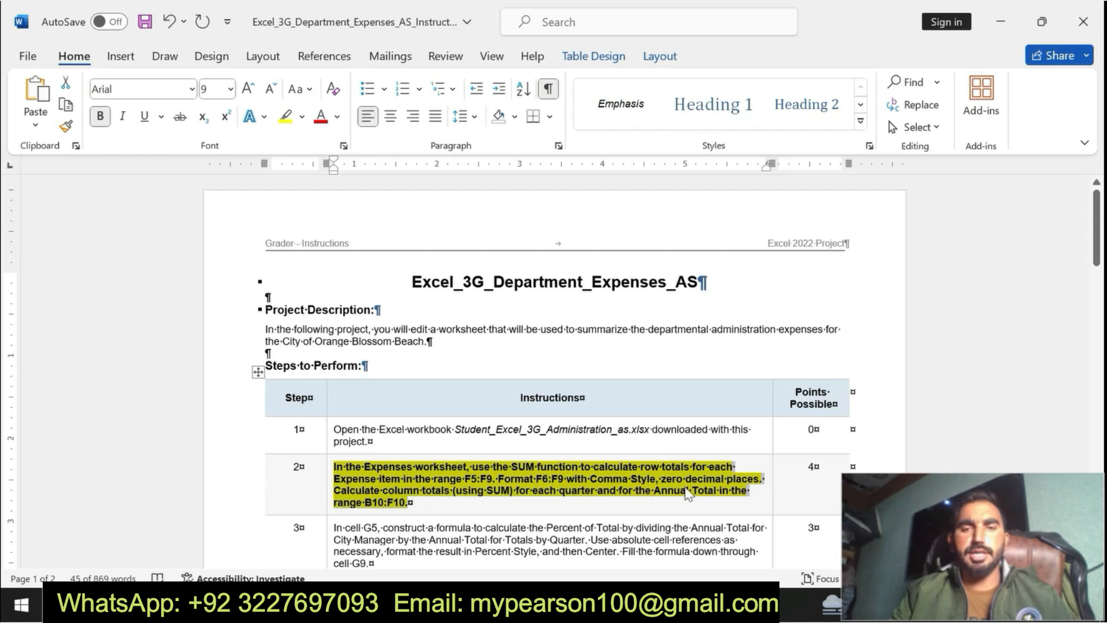
Step: Select cell F5 on the Expenses sheet in Excel, and reread the row-total part of step 2 in Word
left_click(556, 605)
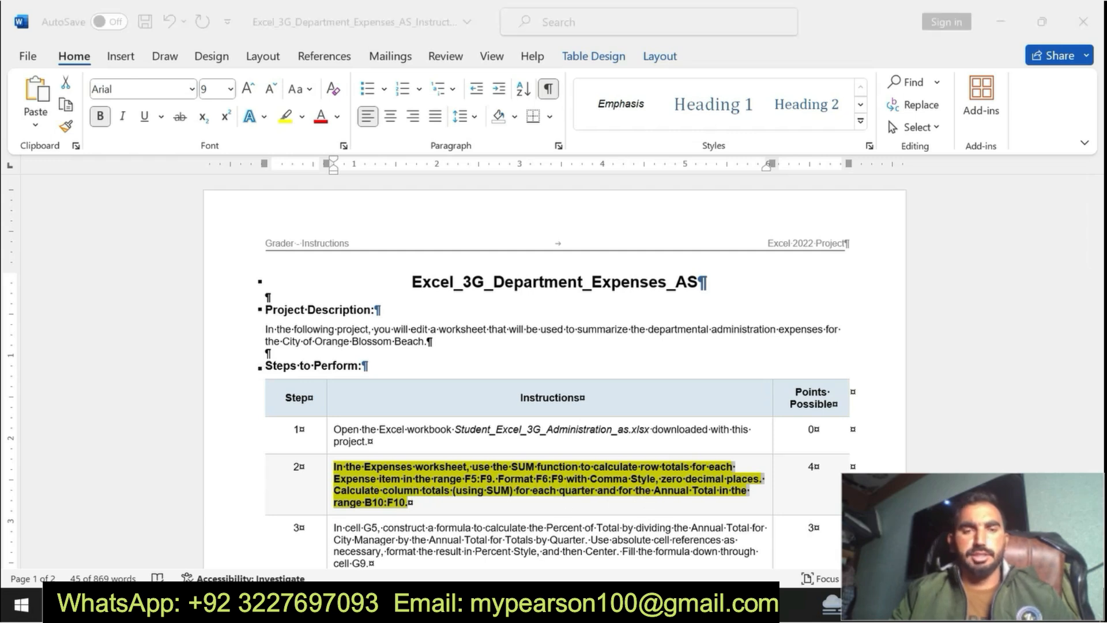
left_click(254, 429)
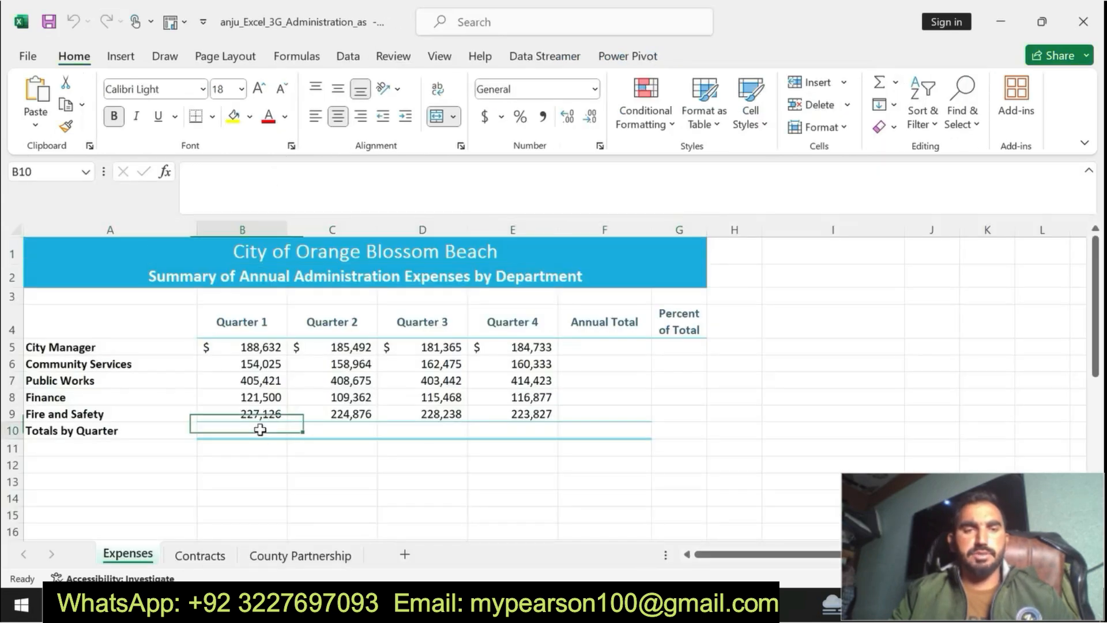
left_click(595, 349)
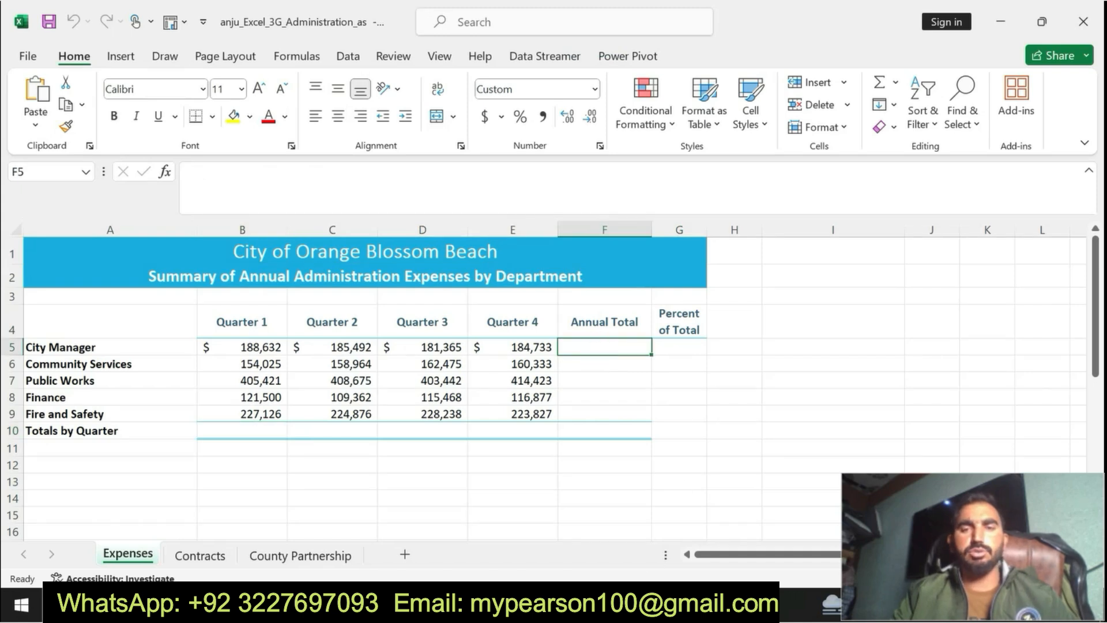
key("alt+Tab")
left_click(530, 489)
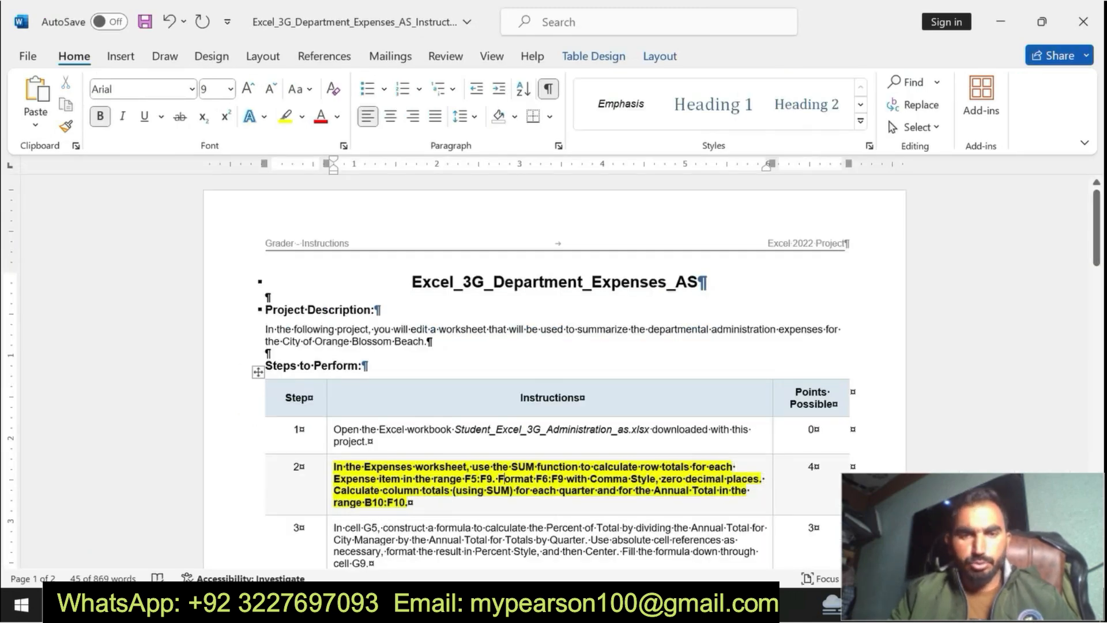
left_click_drag(334, 466, 497, 479)
Step: In Excel, enter =SUM(B5:E5) in cell F5 and fill the formula down through F9
key("alt+Tab")
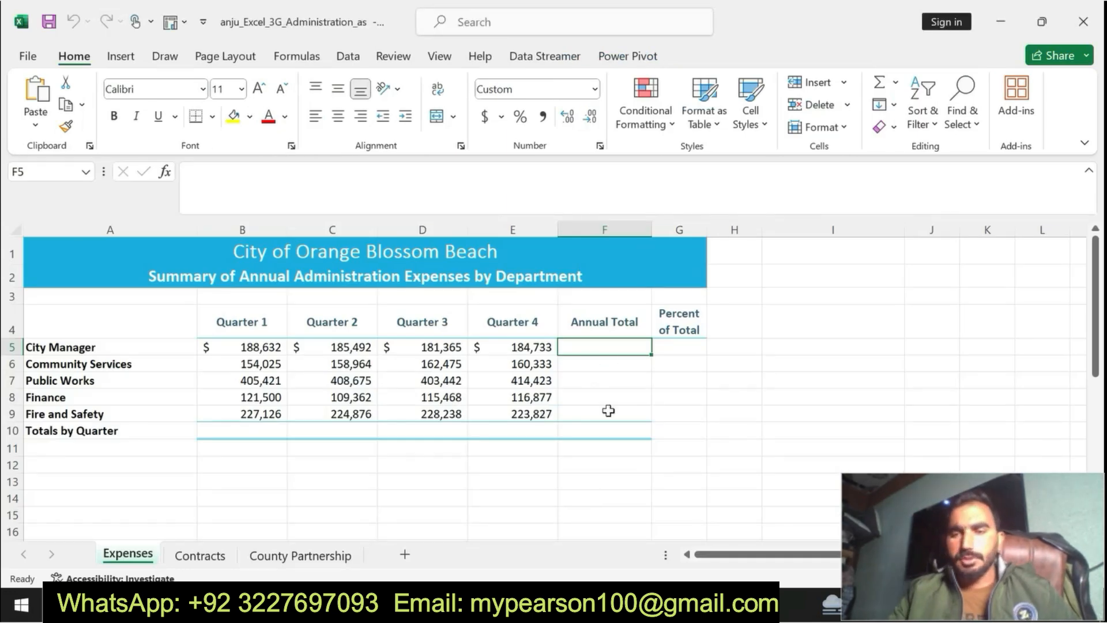
type("=sum")
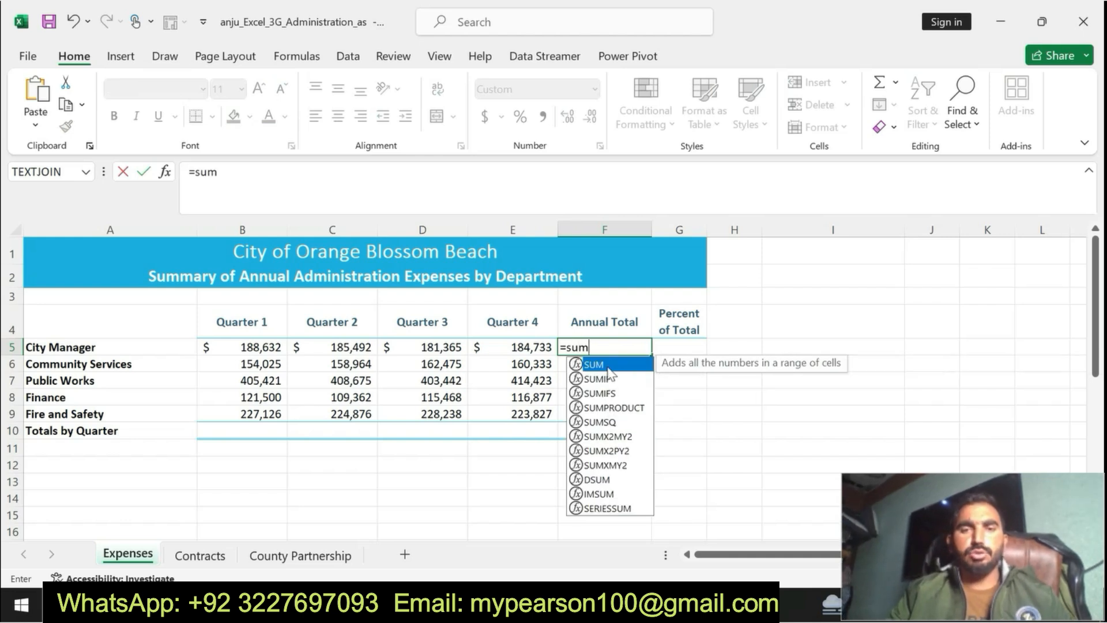
double_click(602, 364)
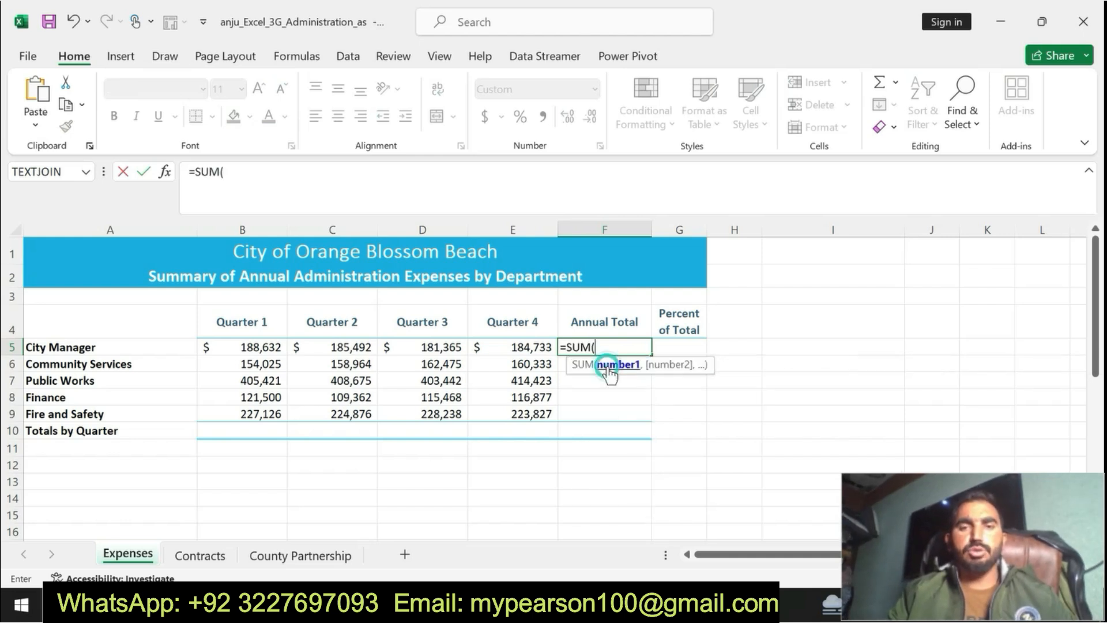
left_click_drag(263, 355, 505, 350)
type(")")
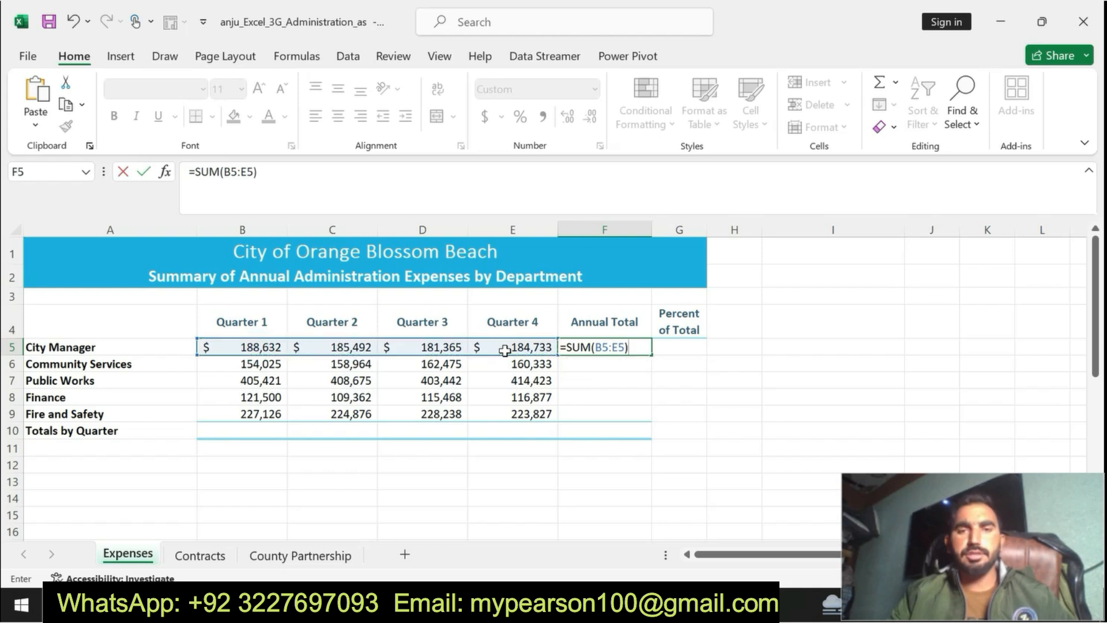
key("Return")
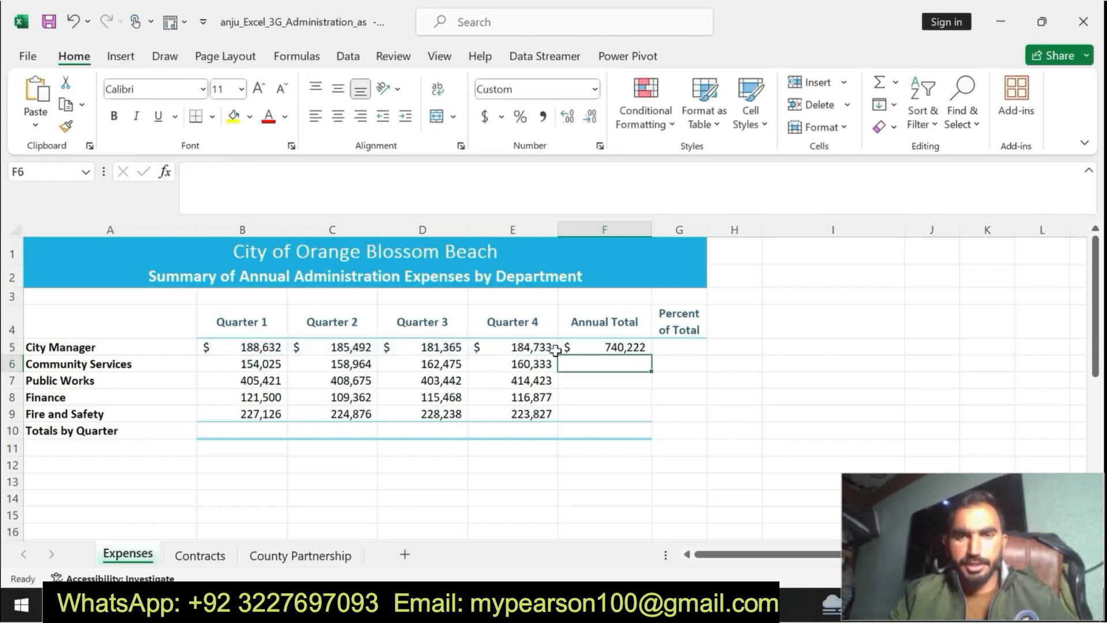
left_click(591, 345)
left_click_drag(651, 354, 641, 421)
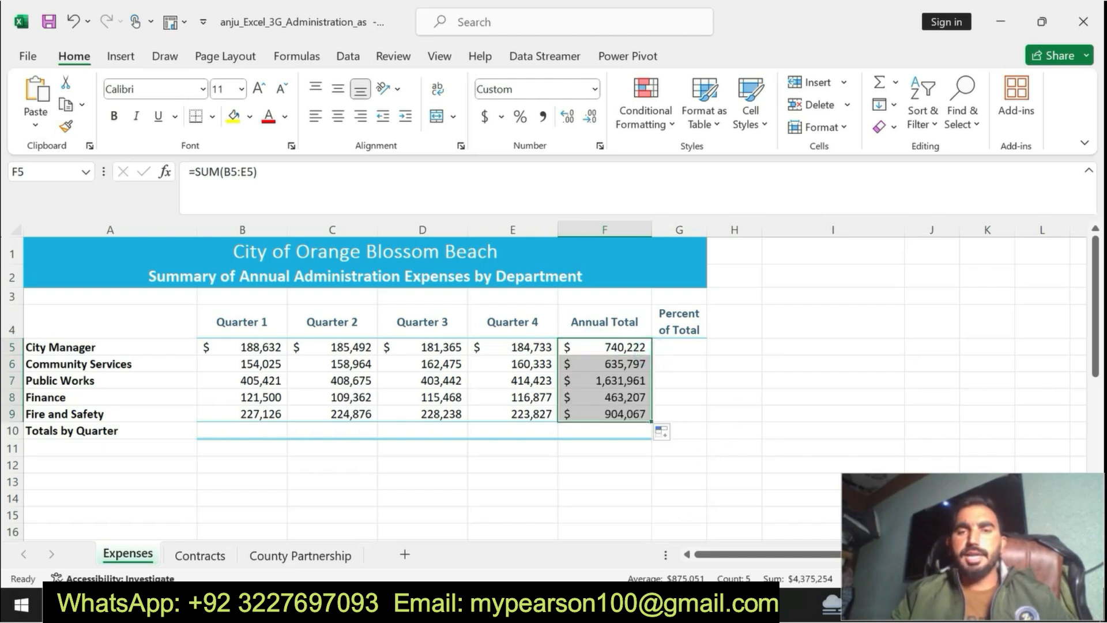
Step: Read the number formatting part of the step 2 instruction in the Word document
left_click(491, 605)
left_click(525, 478)
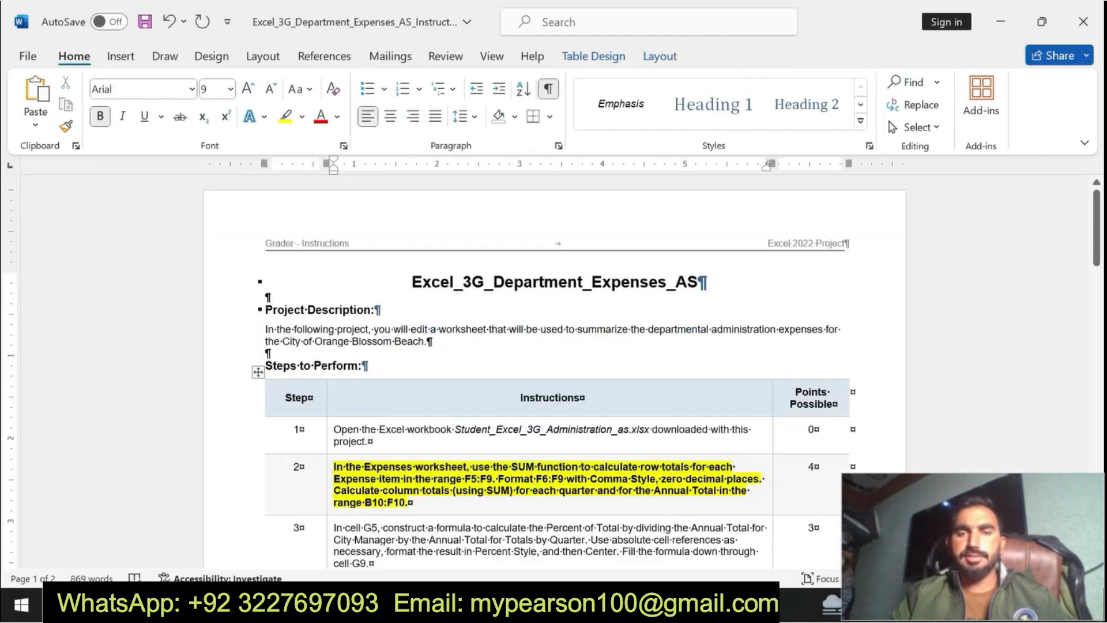
left_click_drag(498, 478, 763, 480)
Step: In Excel, format the annual totals in F5:F9 with Comma Style and zero decimal places
left_click(491, 604)
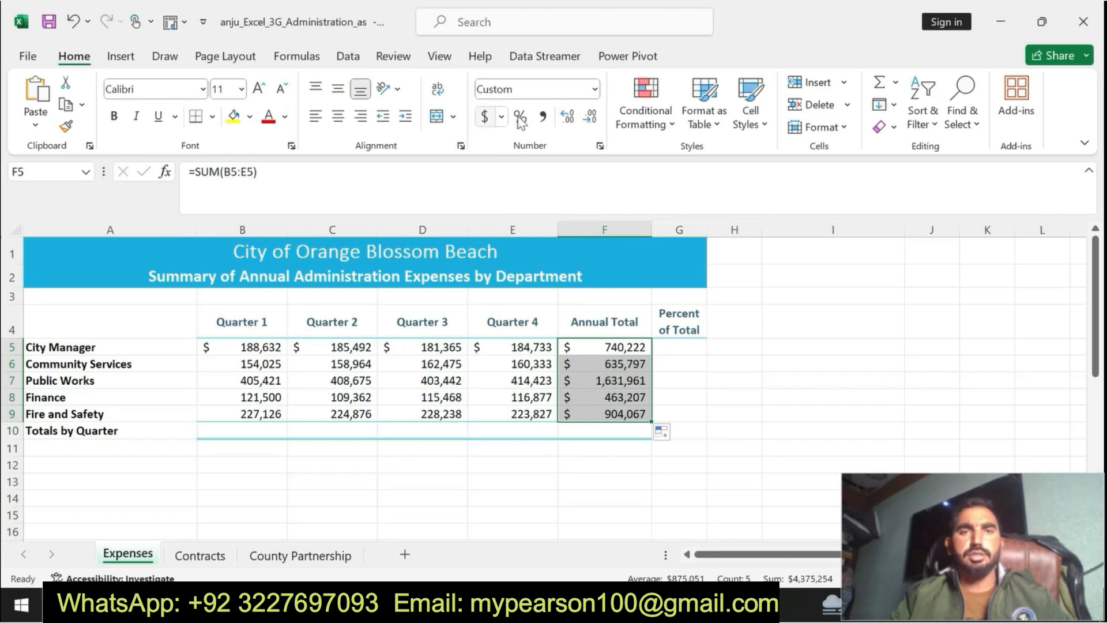
left_click(542, 117)
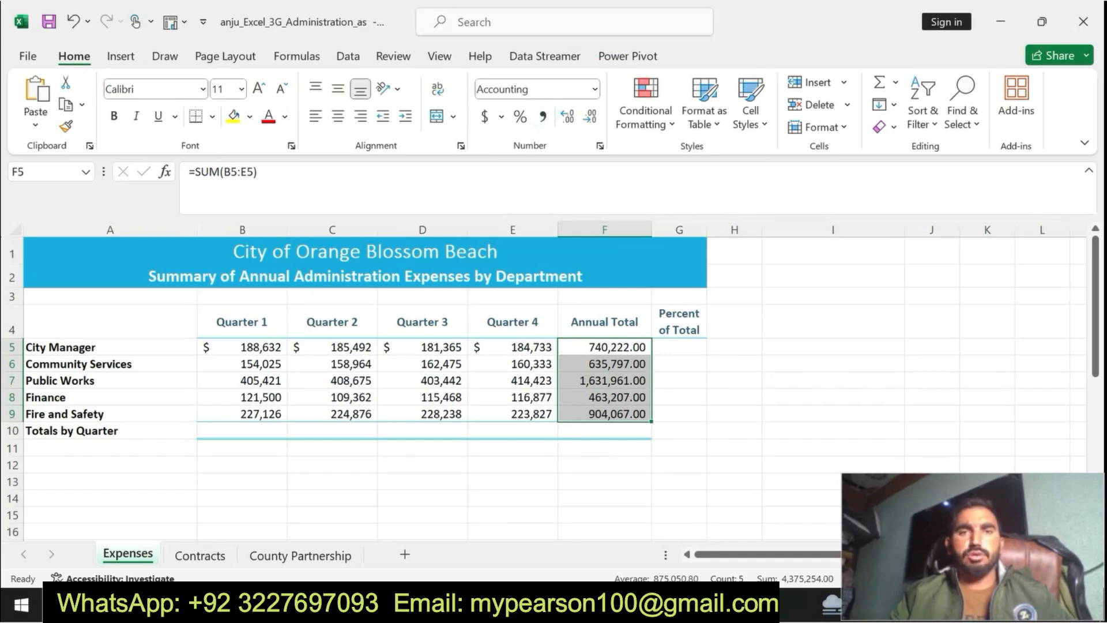
left_click(404, 117)
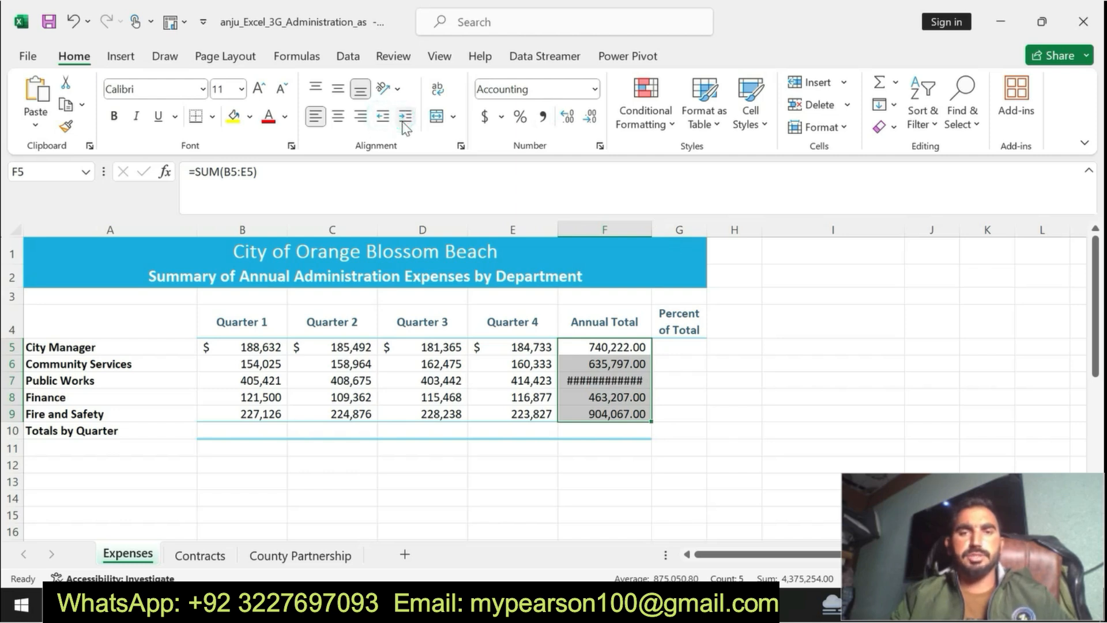
key("ctrl+z")
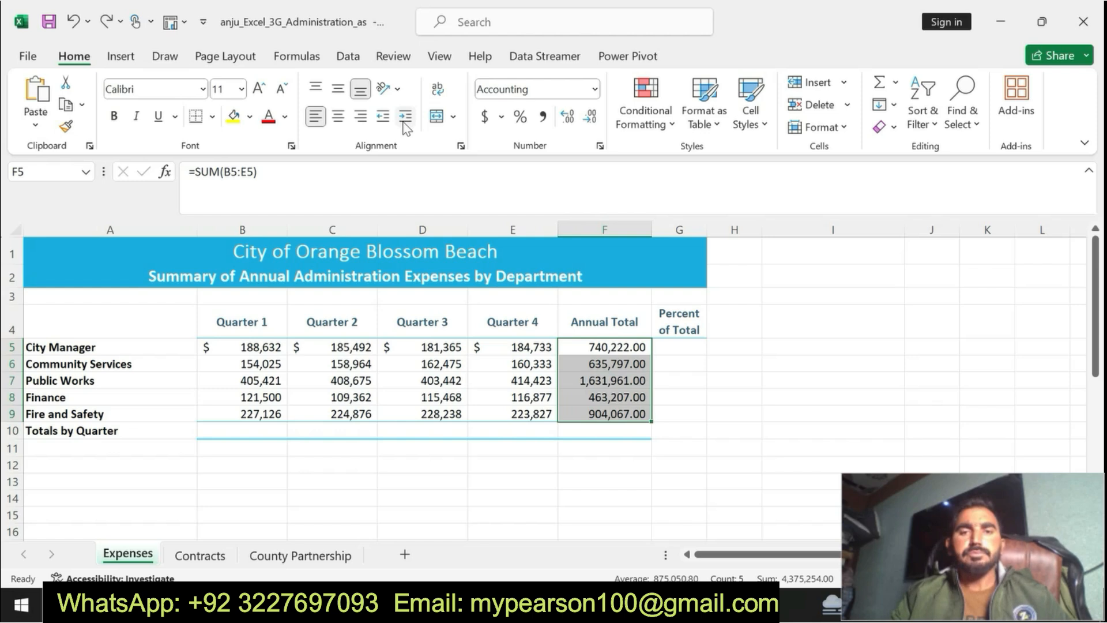
left_click(569, 119)
left_click(568, 120)
left_click(589, 118)
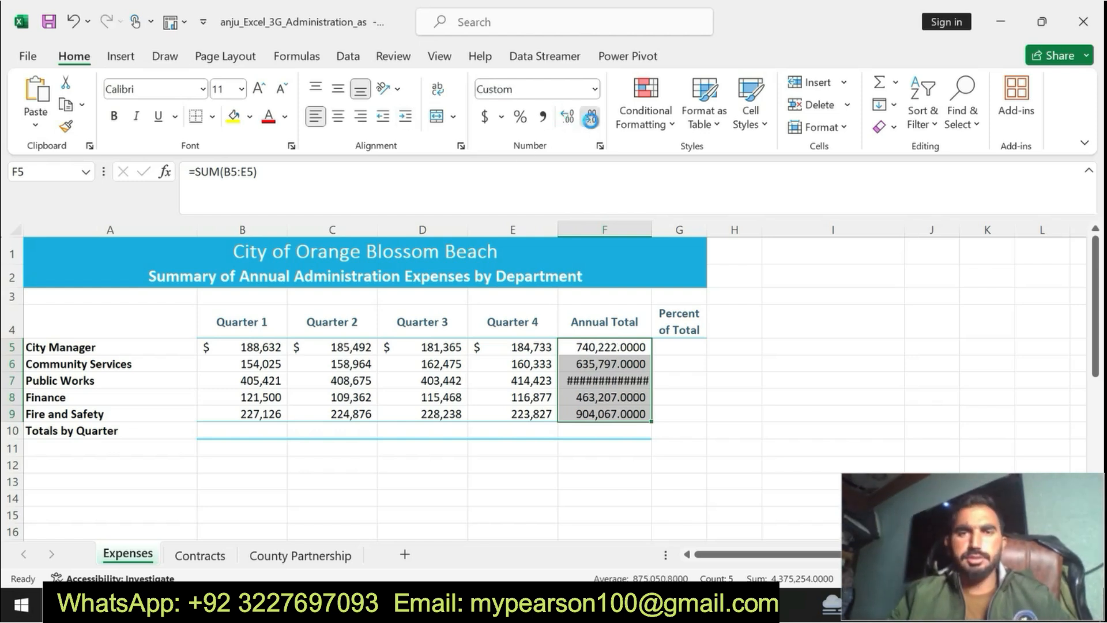
left_click(589, 118)
left_click(589, 118)
left_click(589, 119)
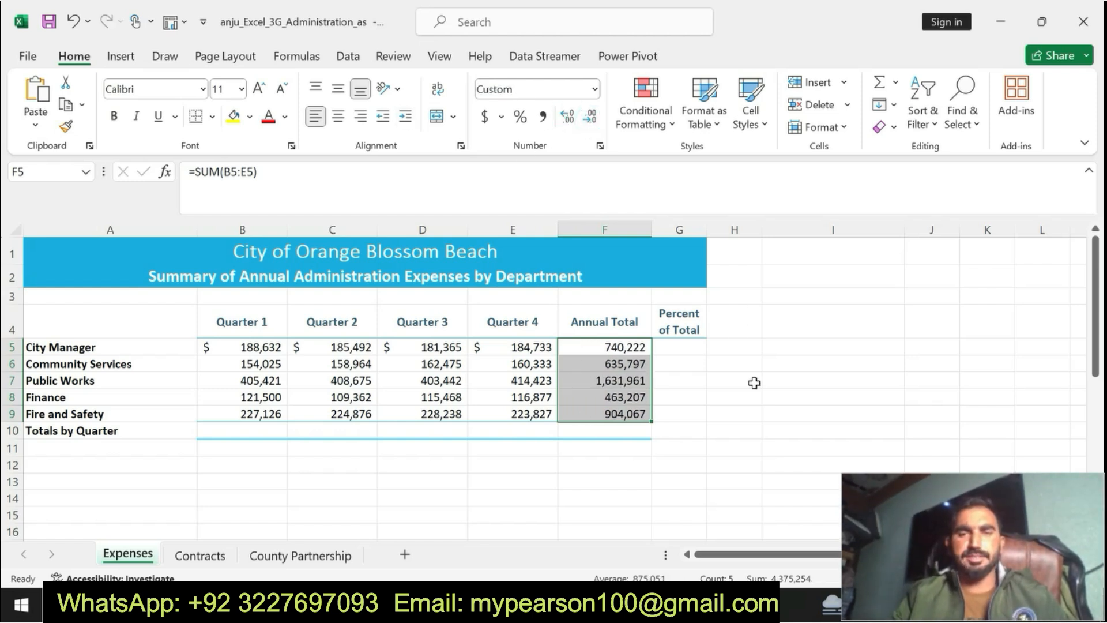
Step: Read the column-totals part of step 2 in the Word instructions document
left_click(639, 604)
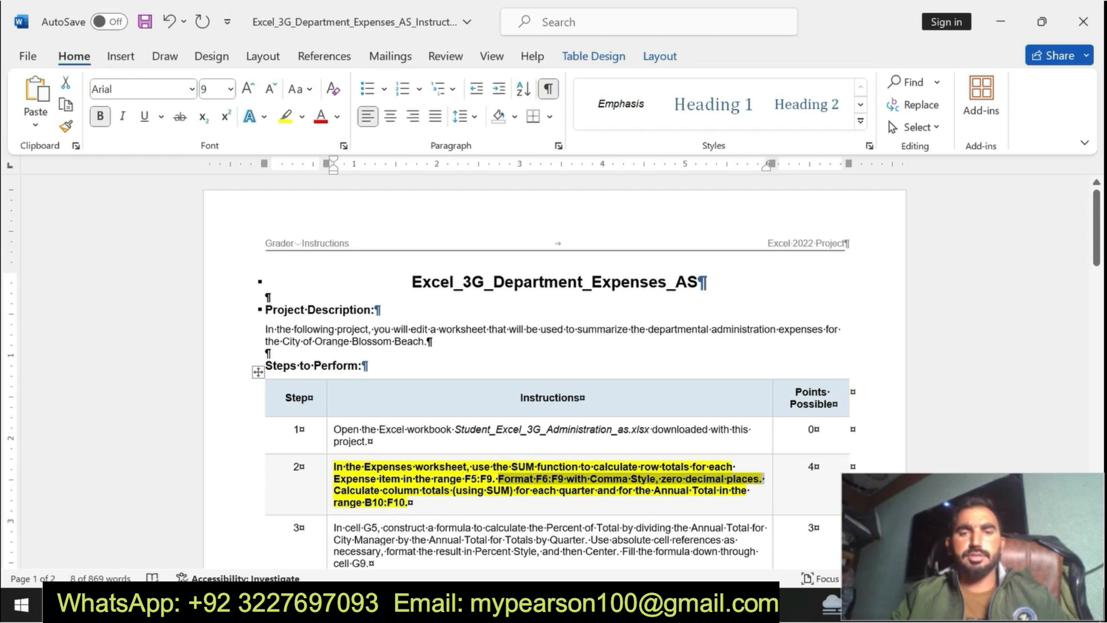
left_click(617, 490)
left_click_drag(332, 494, 412, 502)
left_click(445, 498)
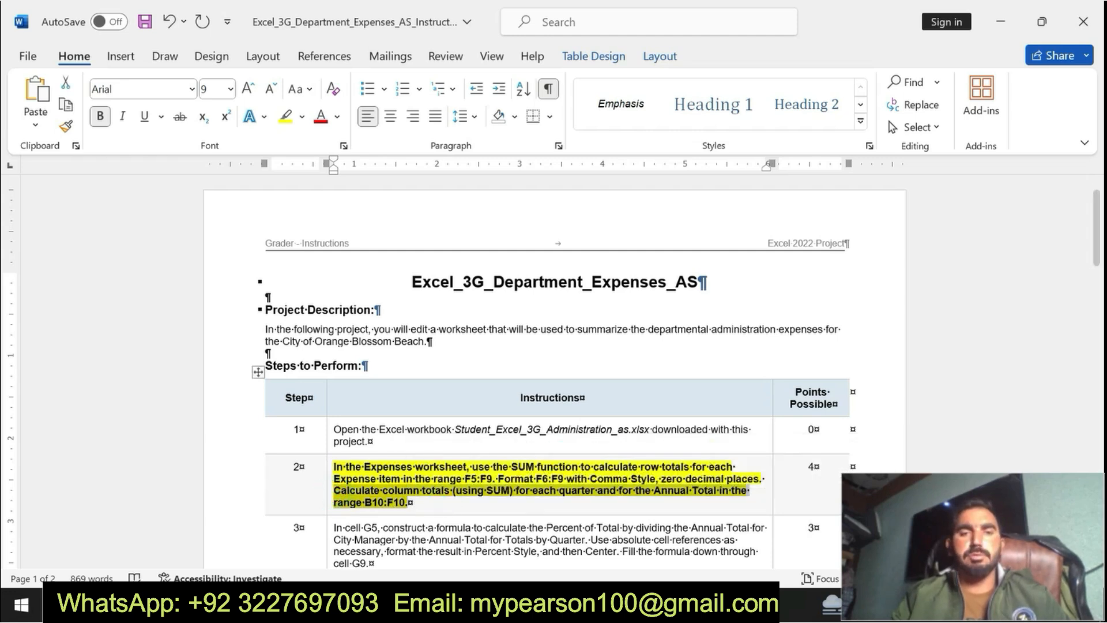
Step: In Excel, enter =SUM(B5:B9) in cell B10 to total the Quarter 1 expenses
key("alt+Tab")
left_click(283, 430)
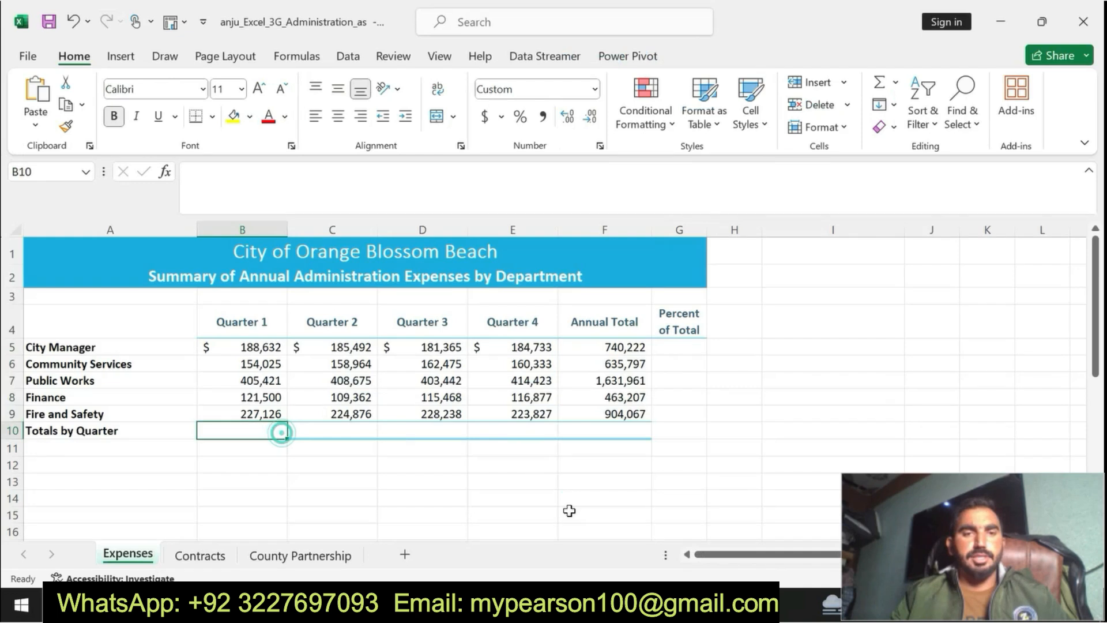
type("=s")
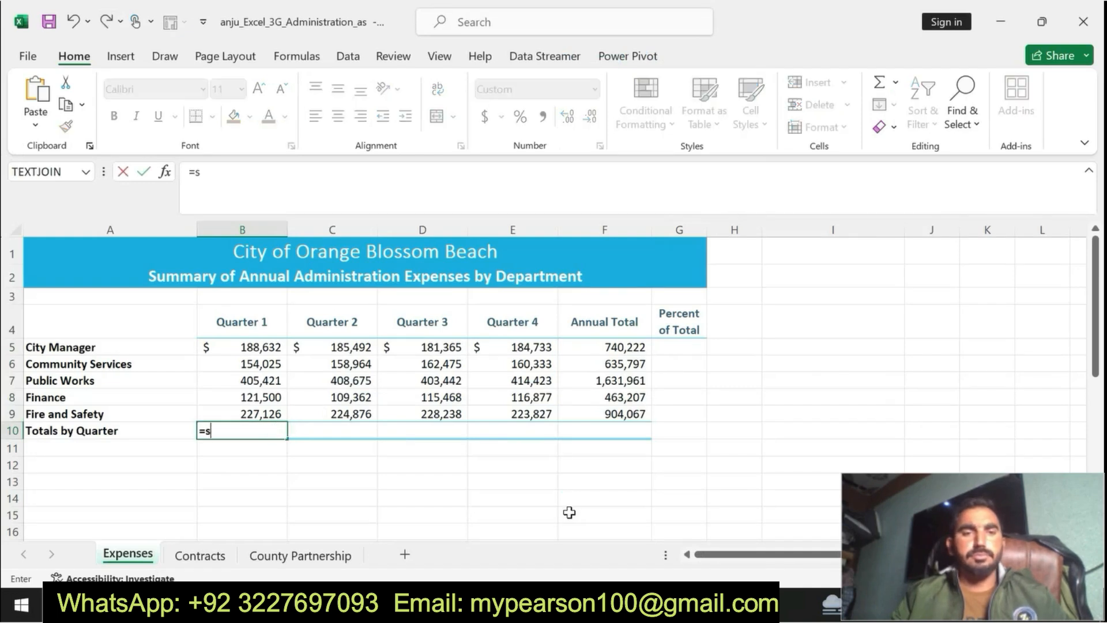
type("um")
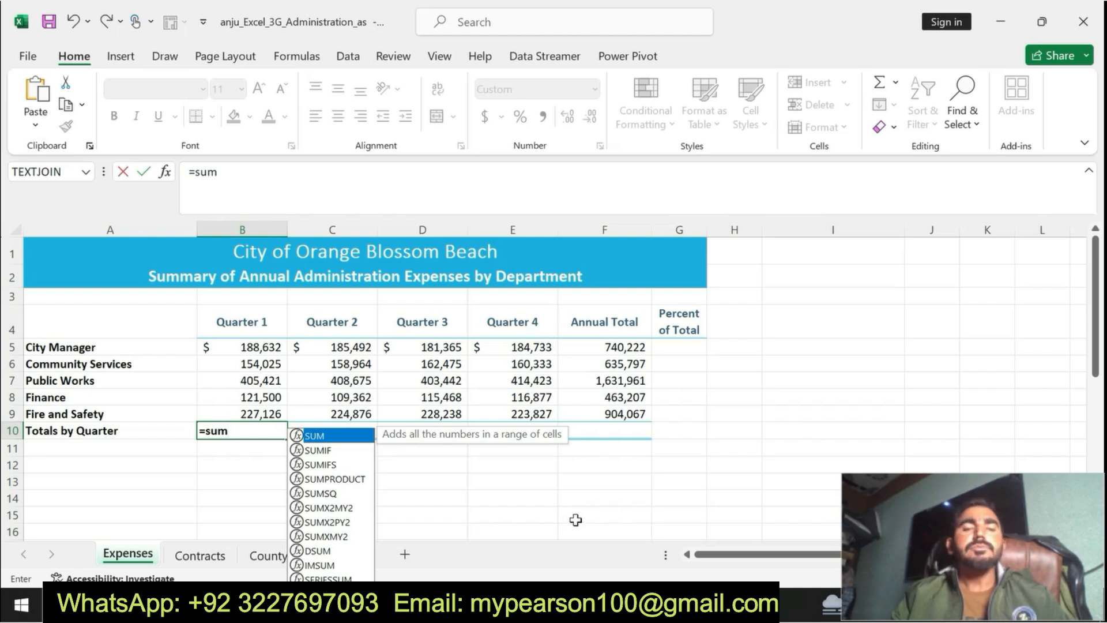
double_click(320, 437)
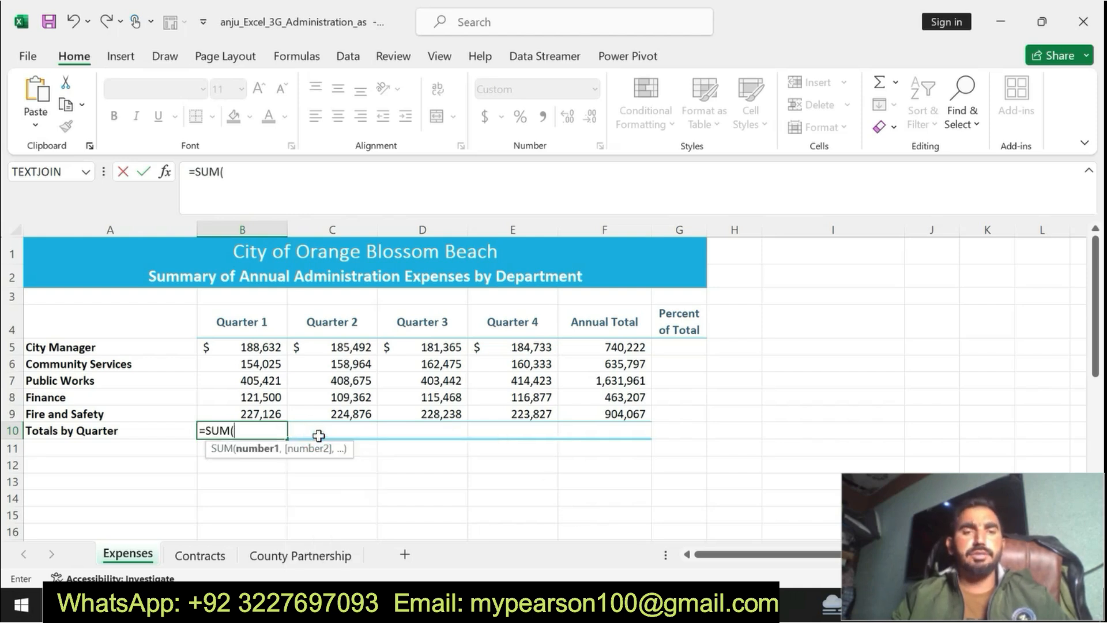
left_click_drag(252, 347, 254, 407)
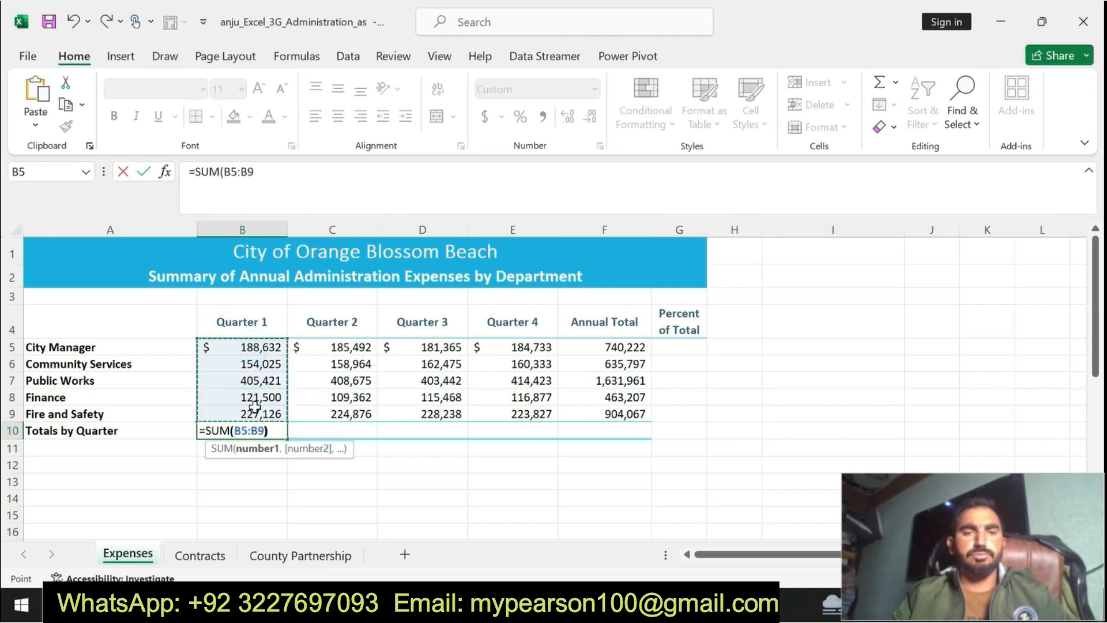
key("Return")
left_click(265, 427)
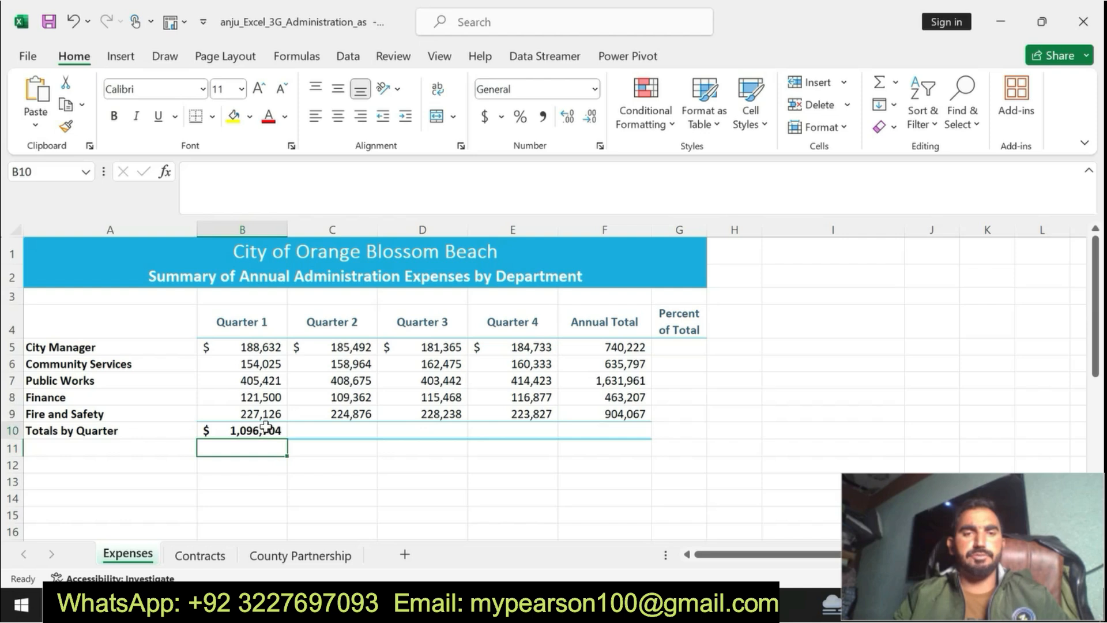
Step: Check the column-total range in step 2 in Word, and in Excel fill the B10 formula across through F10
left_click(612, 603)
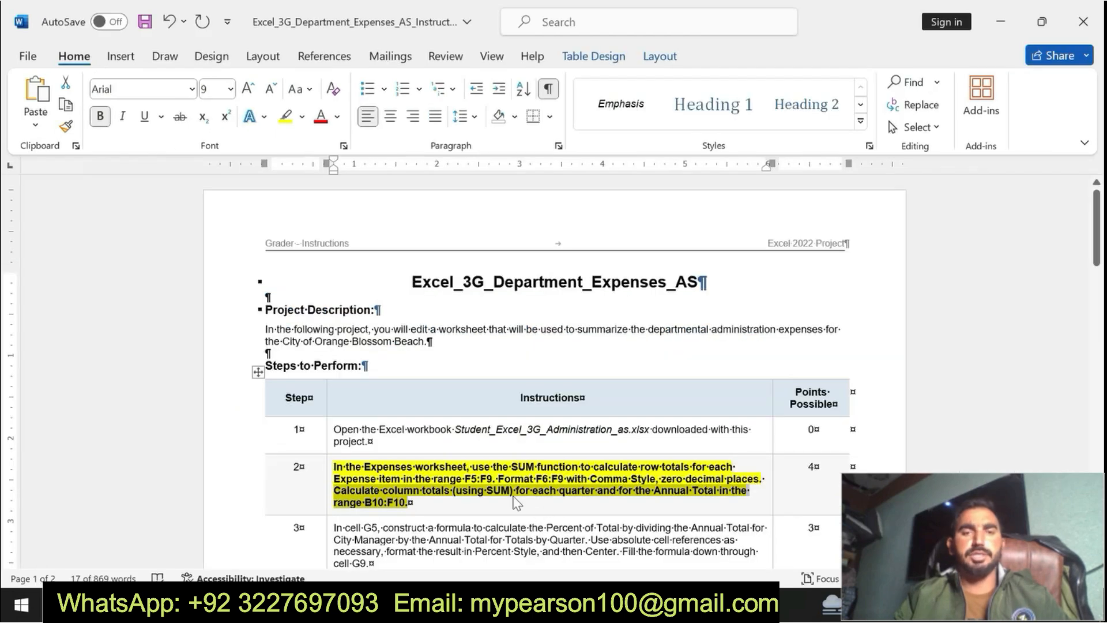
left_click(364, 504)
left_click_drag(364, 505, 405, 505)
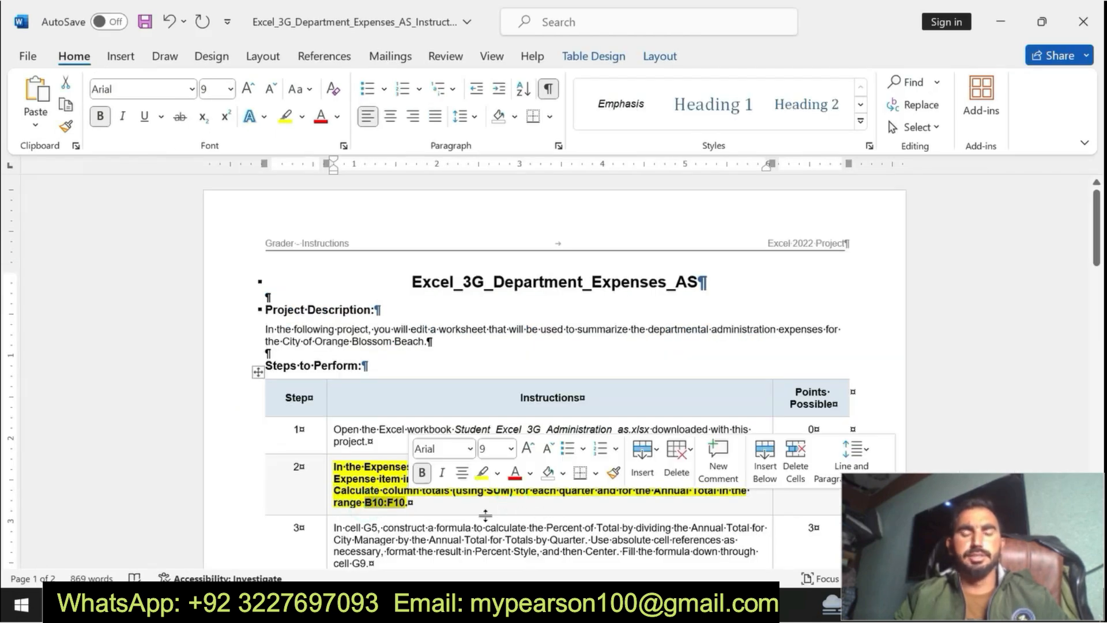
left_click(579, 603)
left_click_drag(289, 441, 619, 440)
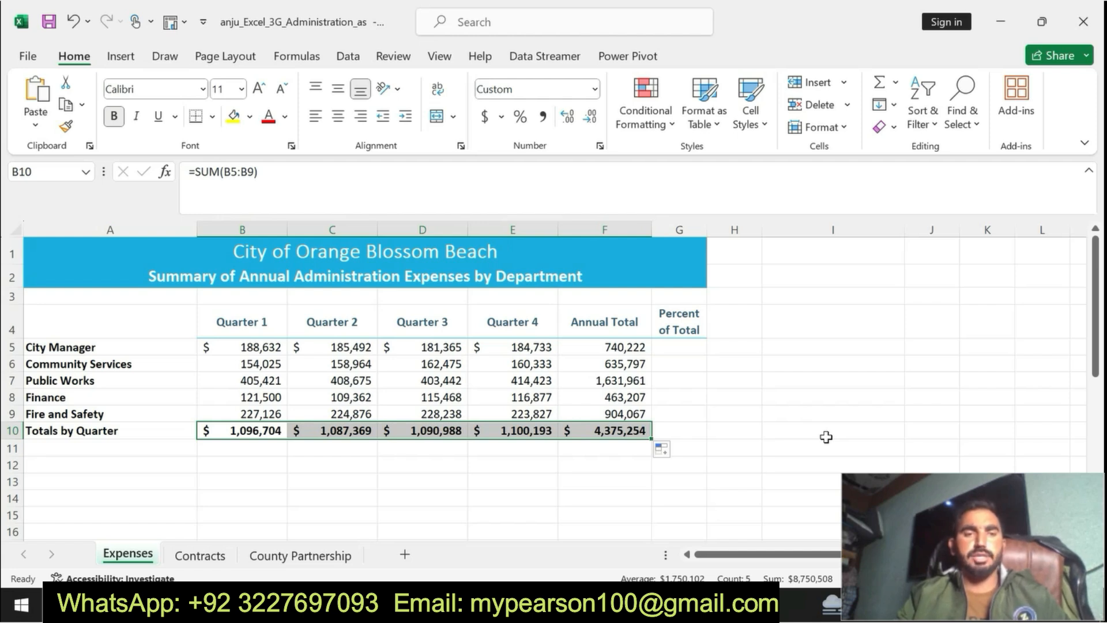
Step: In Word, undo the emphasis on the step 2 instruction and make the step 3 instruction bold with yellow highlighting
key("alt+Tab")
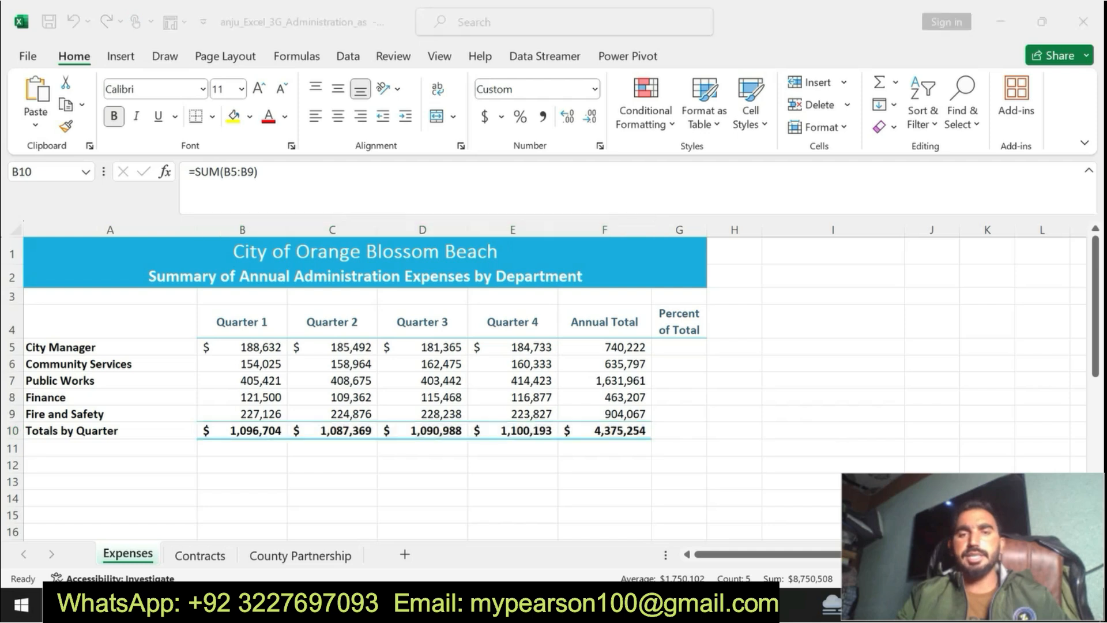
key("ctrl+z")
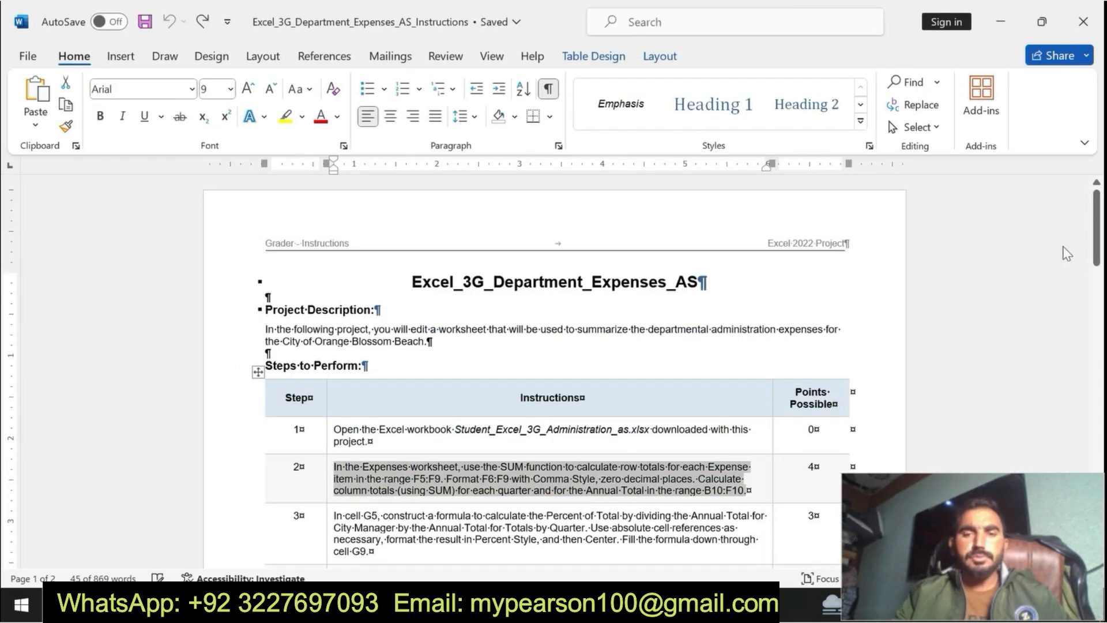
scroll(591, 495, "down", 3)
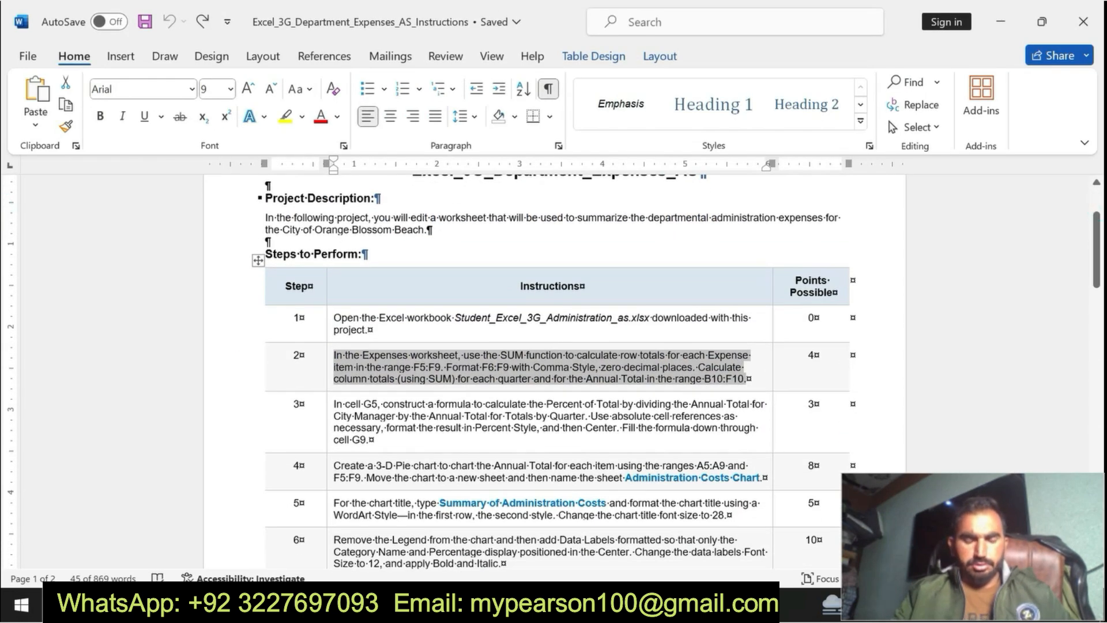
left_click_drag(333, 403, 487, 440)
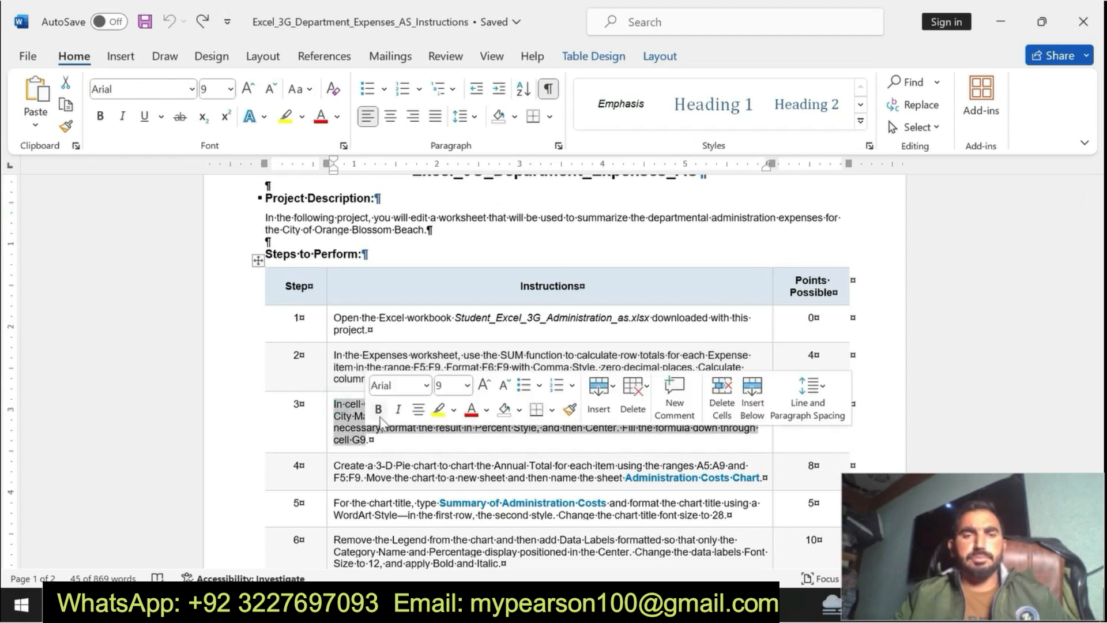
left_click(378, 409)
left_click(438, 409)
Step: Read the step 3 instruction on the Percent of Total formula, its cell references, formatting and fill range
mouse_move(482, 404)
left_mouse_down()
mouse_move(333, 404)
mouse_move(749, 405)
mouse_move(438, 443)
left_mouse_up()
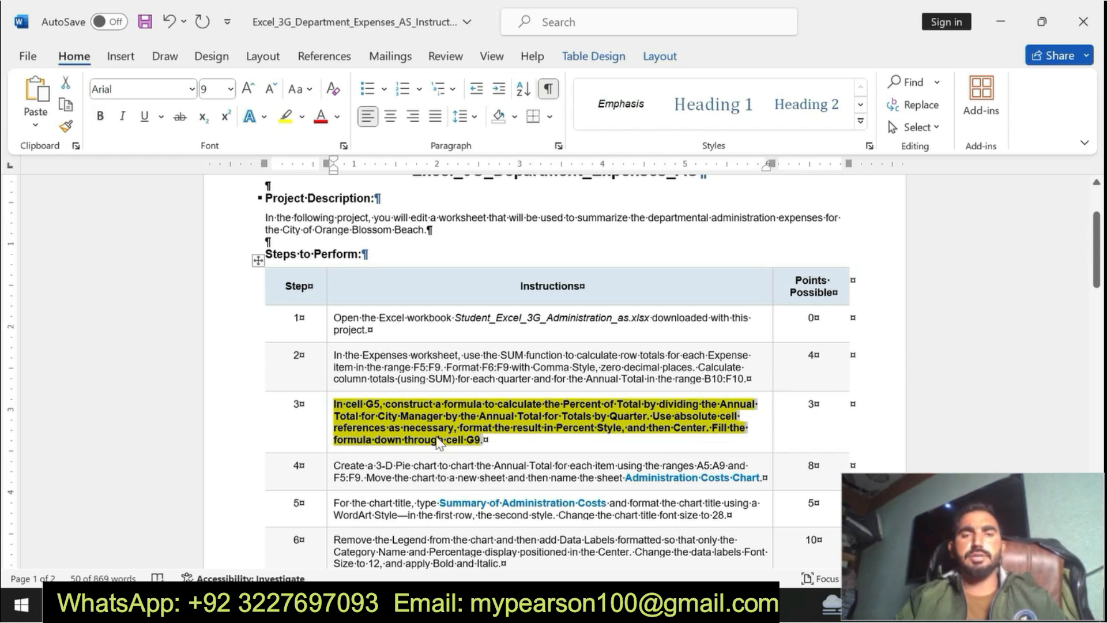
left_click(336, 404)
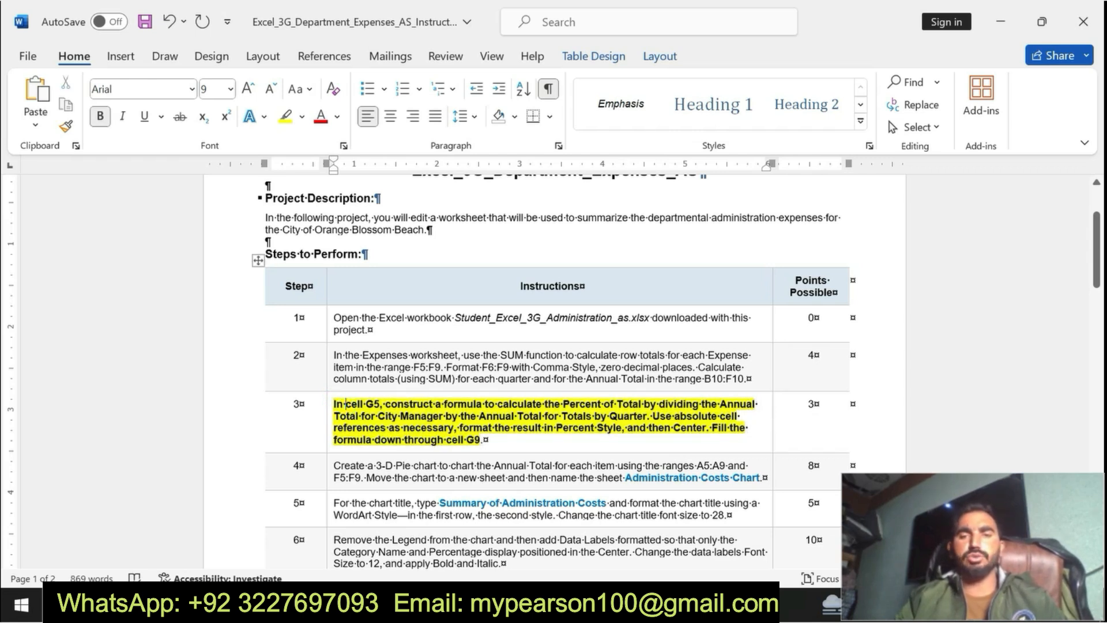
left_click_drag(335, 404, 720, 406)
triple_click(406, 404)
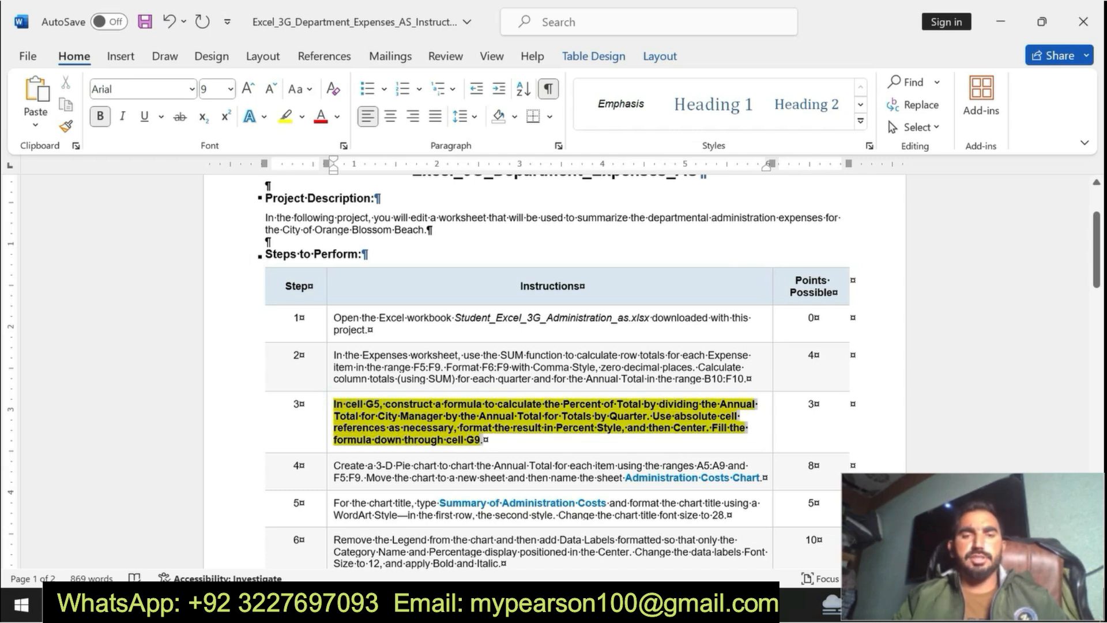
left_click(406, 400)
left_click_drag(334, 405, 646, 455)
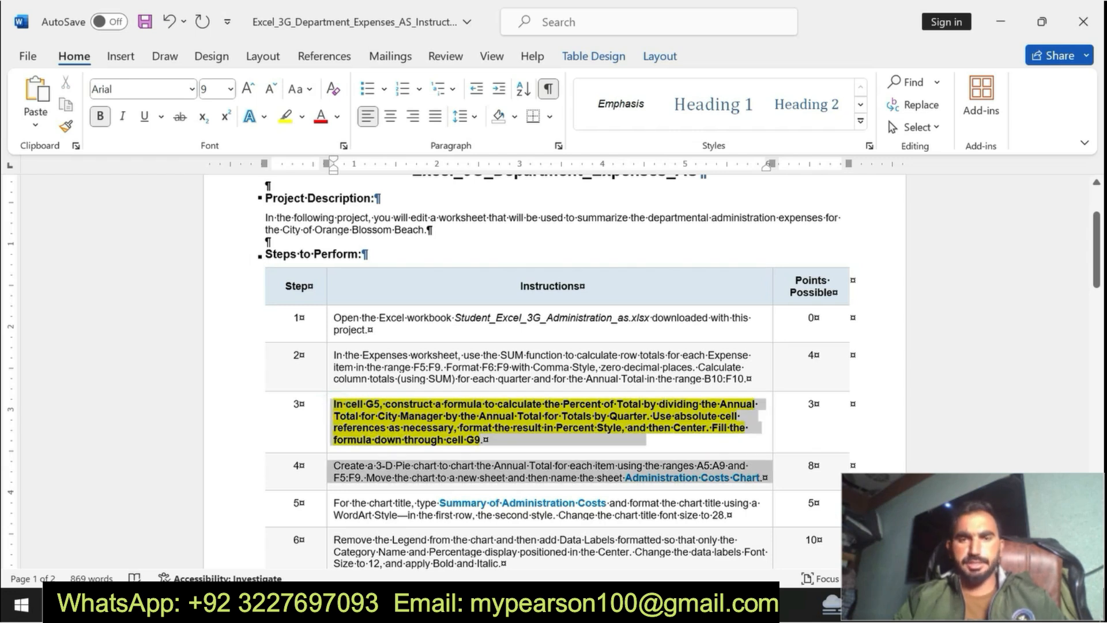
left_click(406, 430)
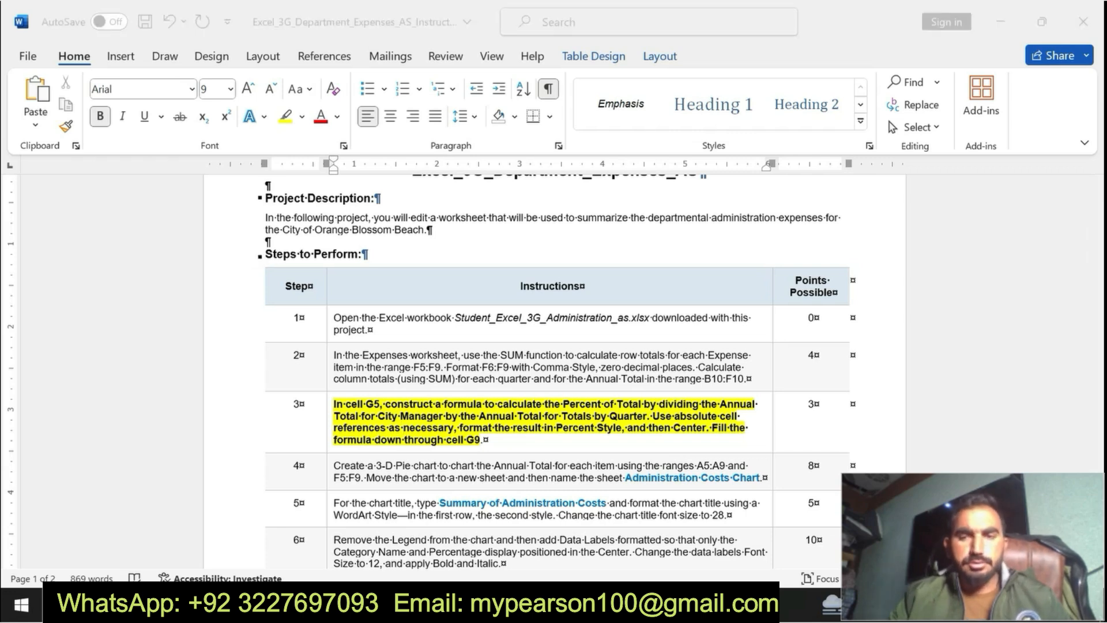
Step: In Excel, enter =F5/F10 in cell G5 to calculate the City Manager's percent of total
key("alt+Tab")
left_click(663, 349)
type("=")
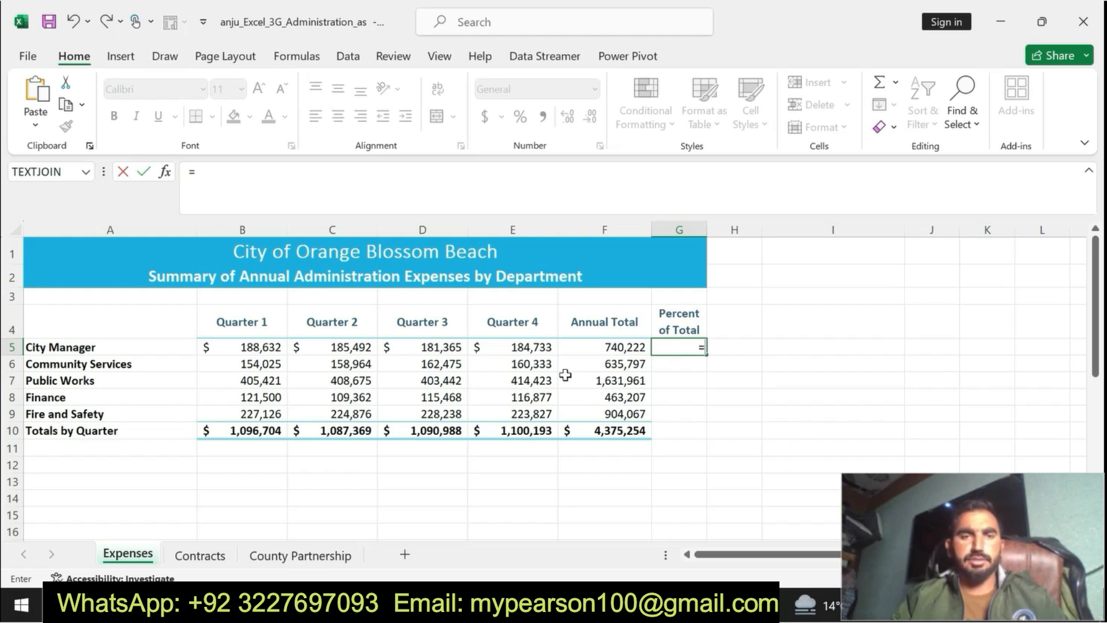
left_click(609, 346)
type("/")
left_click(608, 431)
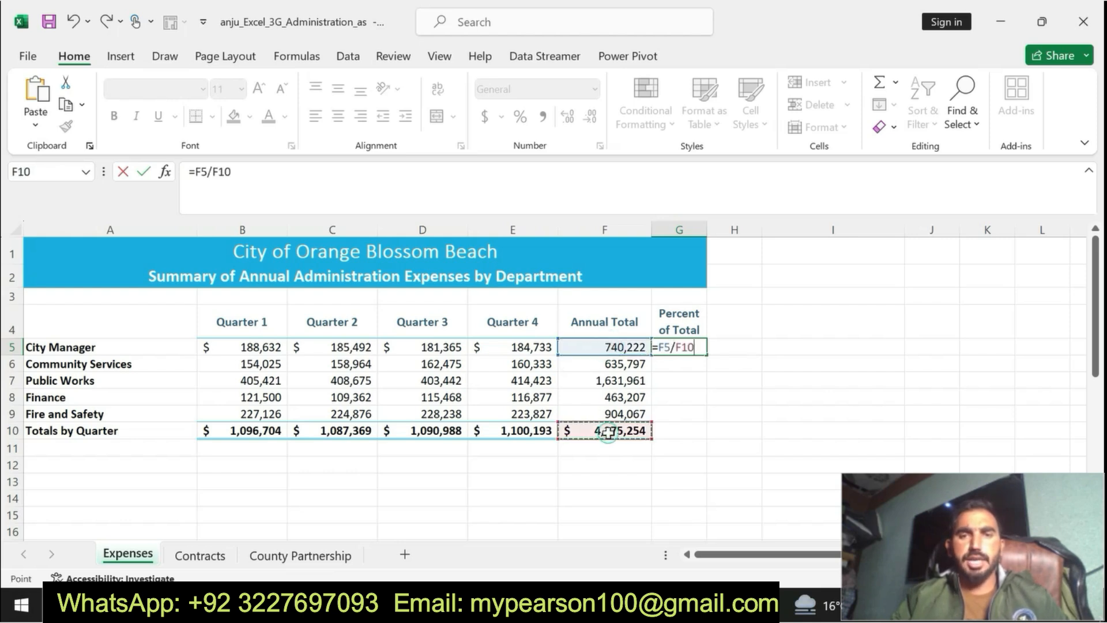
key("Return")
left_click(688, 350)
Step: Reread the absolute-reference part of step 3 in Word, and in Excel change the G5 formula to =F5/$F$10
left_click(665, 604)
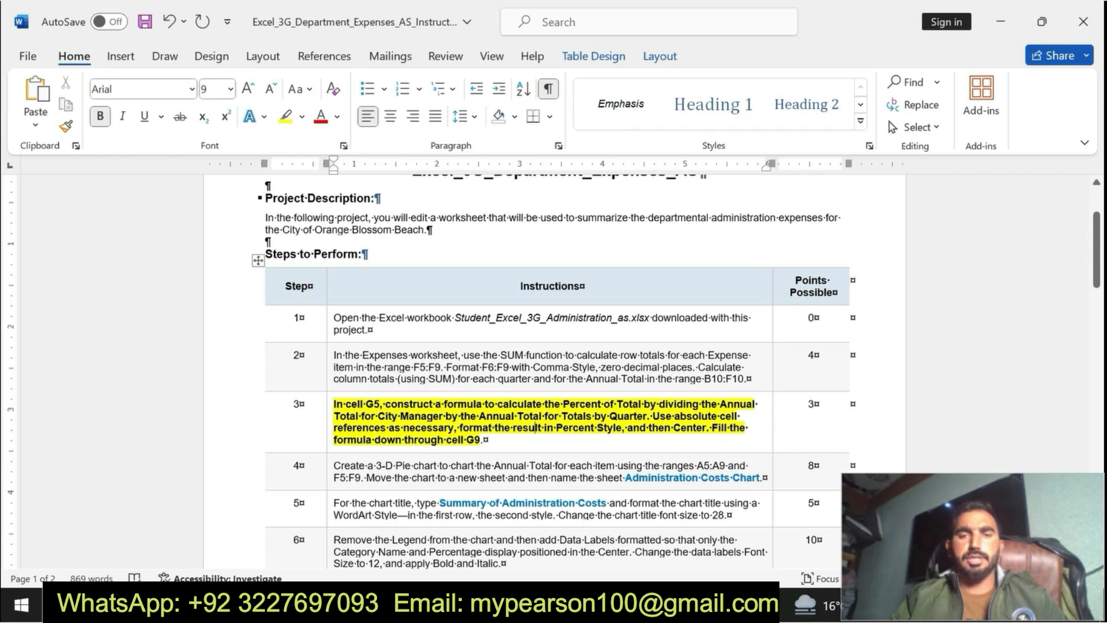
left_click_drag(568, 416, 727, 428)
key("alt+Tab")
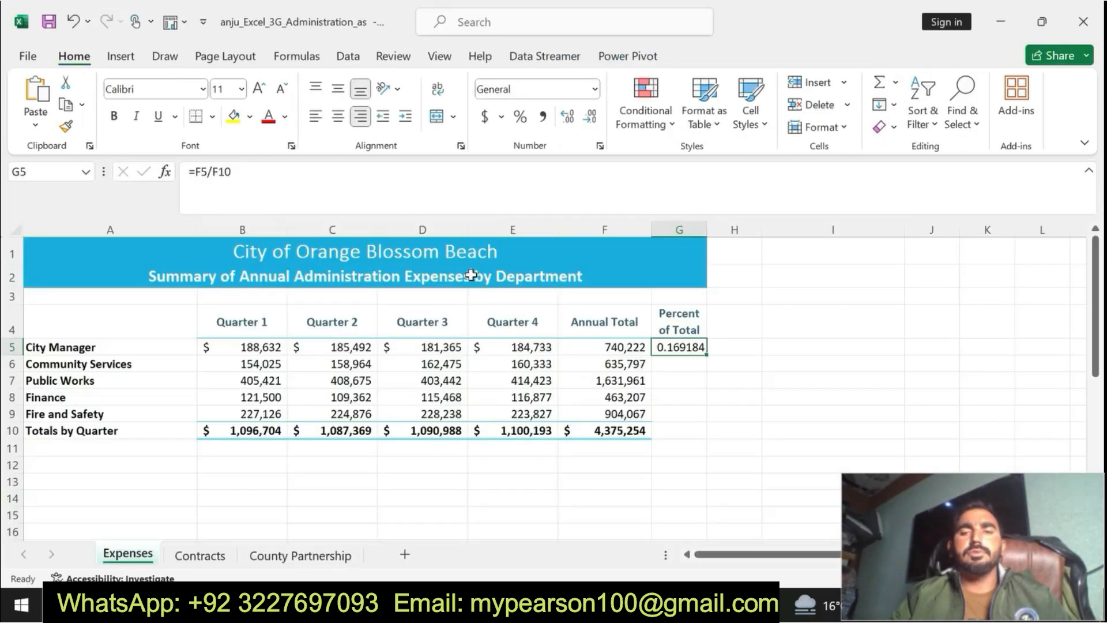
double_click(227, 172)
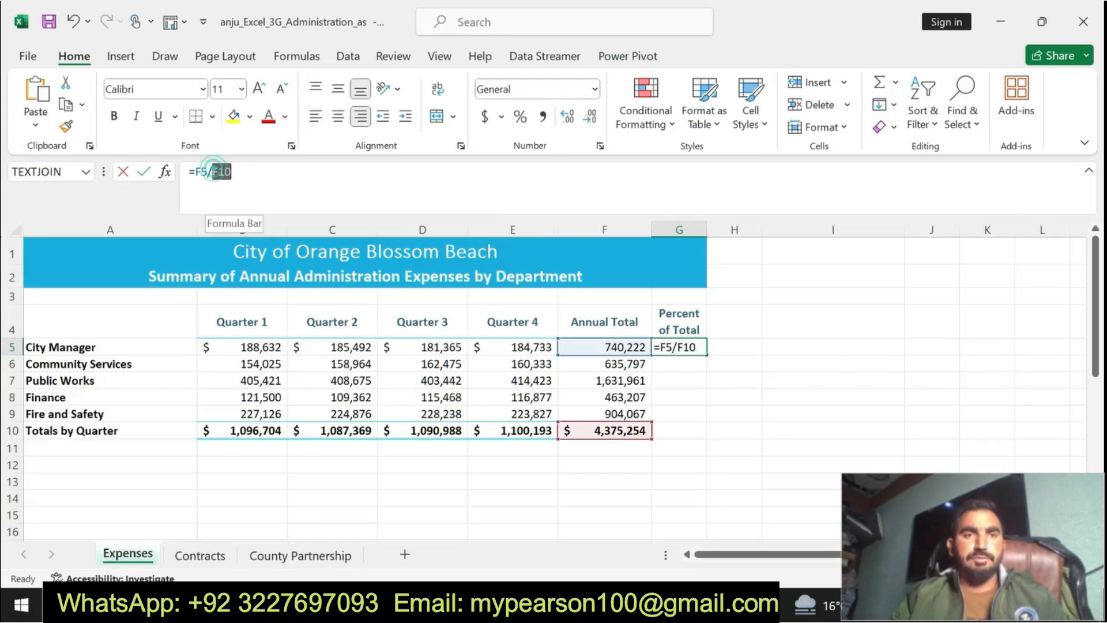
key("F4")
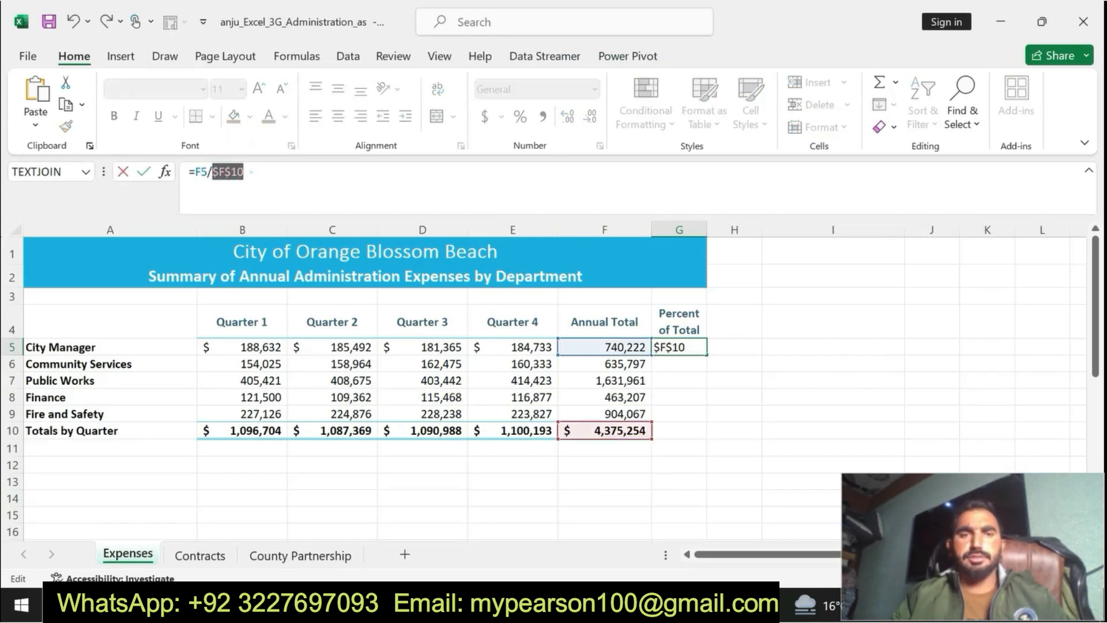
key("Return")
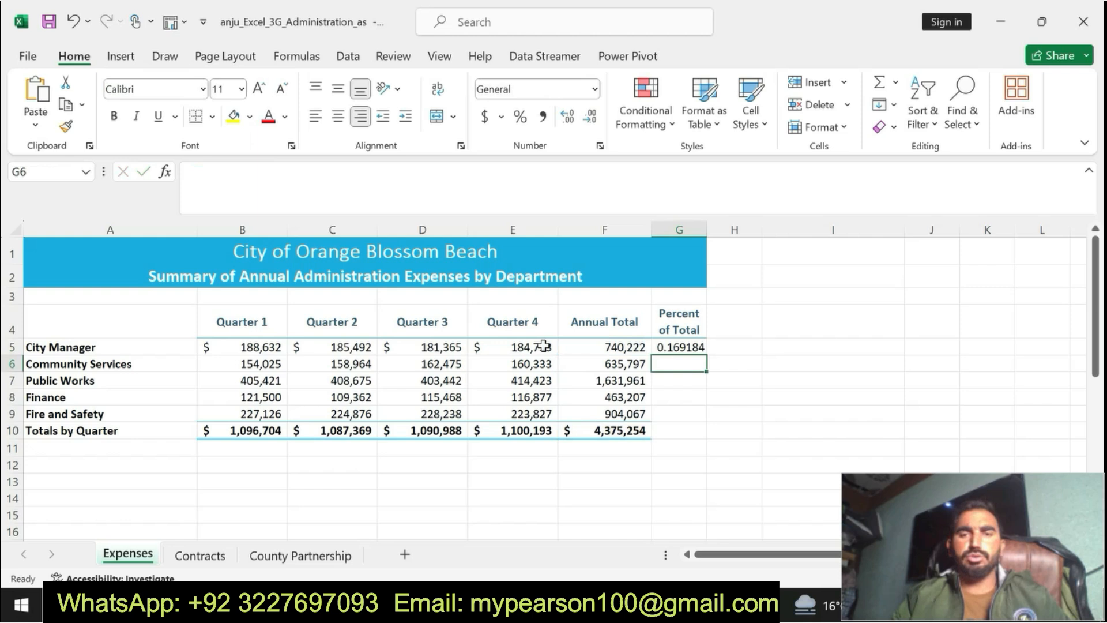
Step: Recheck step 3 in Word, and in Excel fill the G5 percent formula down through G9
left_click(671, 347)
key("alt+Tab")
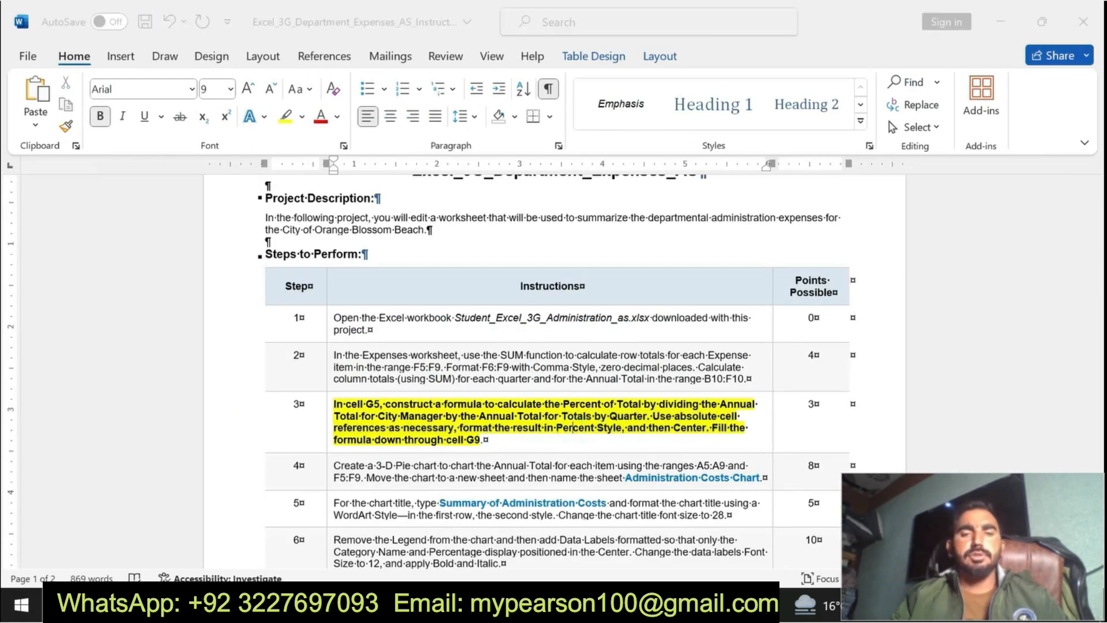
key("alt+Tab")
left_click_drag(707, 353, 701, 427)
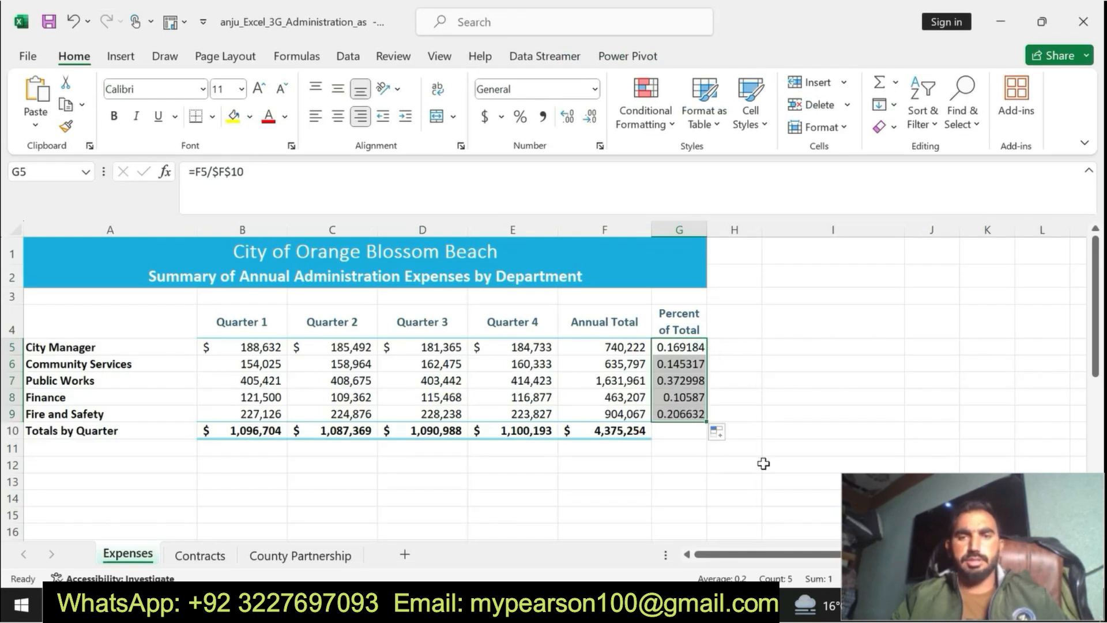
Step: In Word, undo the bold and highlighting on step 3, and make the step 4 instruction bold with yellow highlighting
key("alt+Tab")
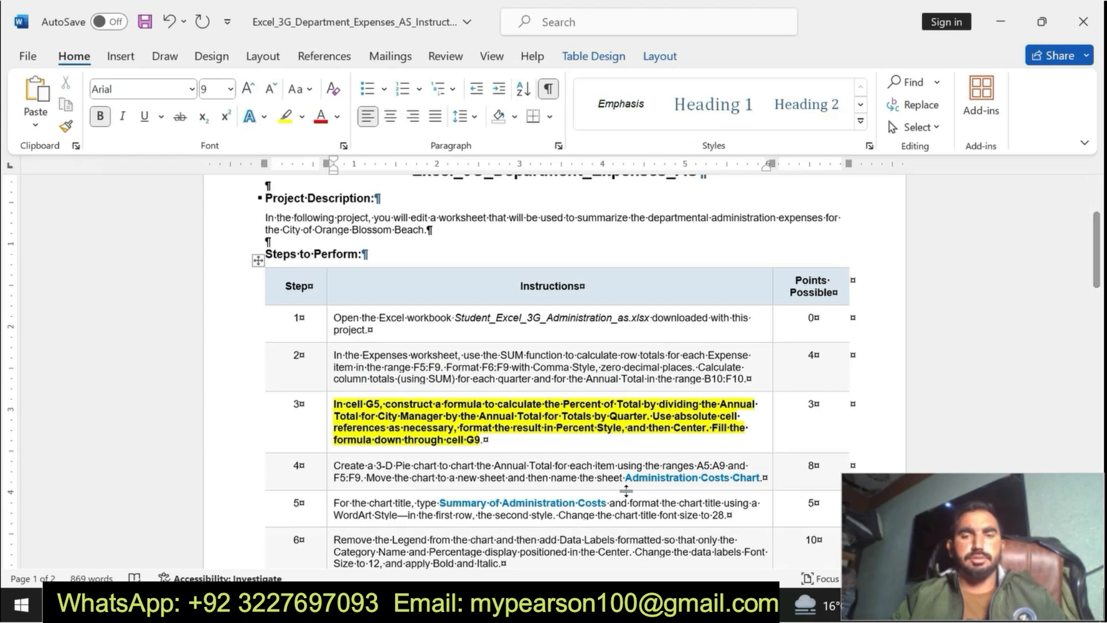
key("ctrl+z")
key("ctrl+z")
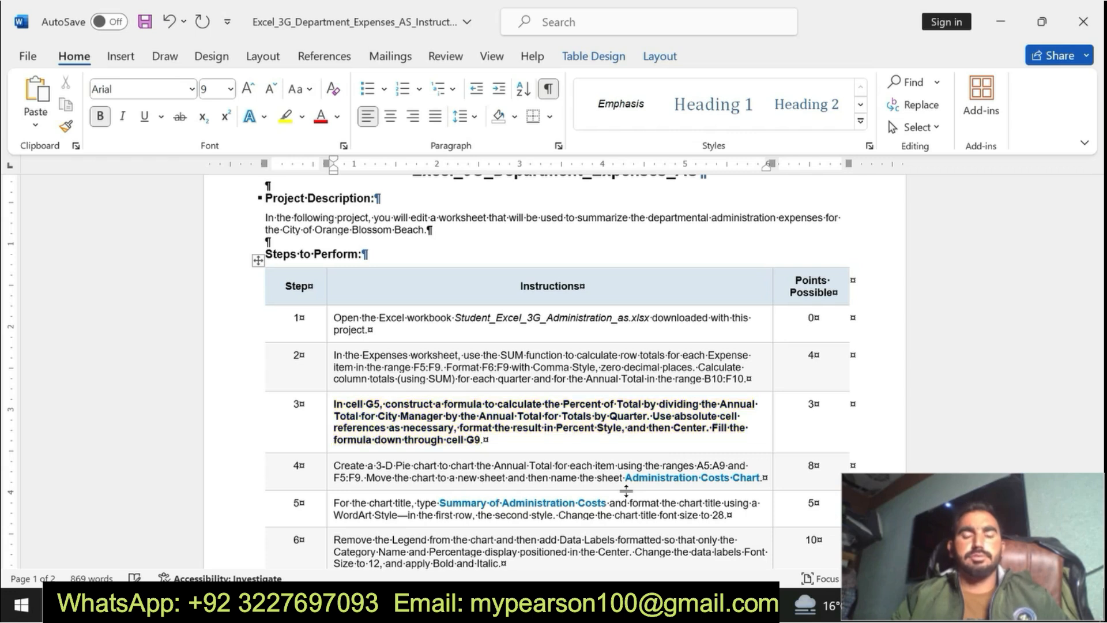
left_click_drag(333, 464, 763, 483)
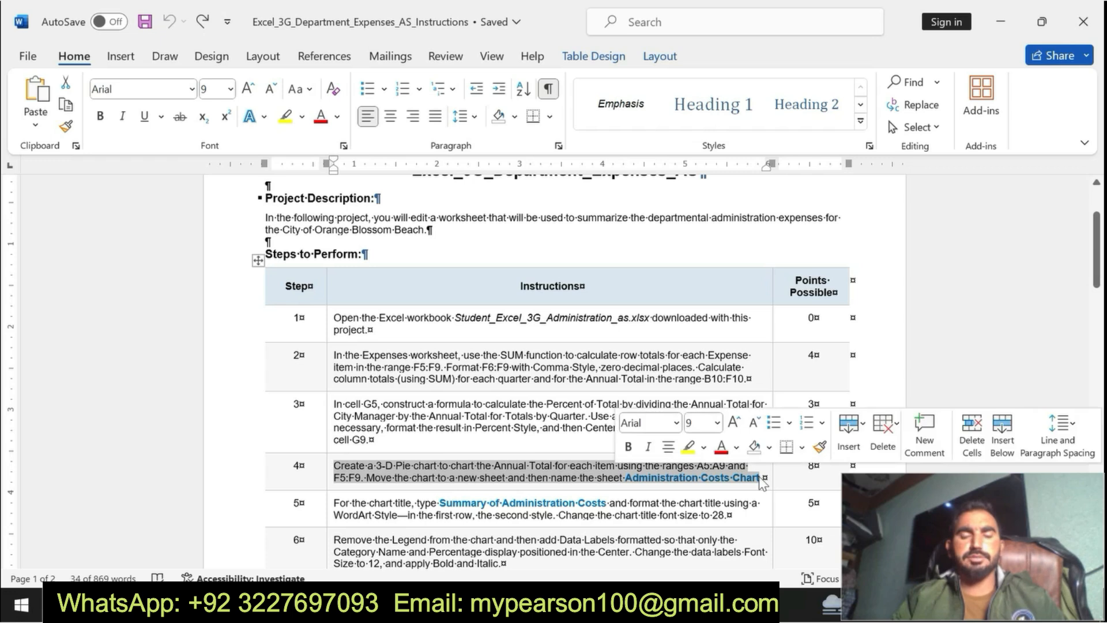
left_click(627, 446)
left_click(686, 448)
Step: Read the step 4 instruction on the 3-D Pie chart, its source ranges and the new chart sheet's name
left_click_drag(333, 465, 398, 488)
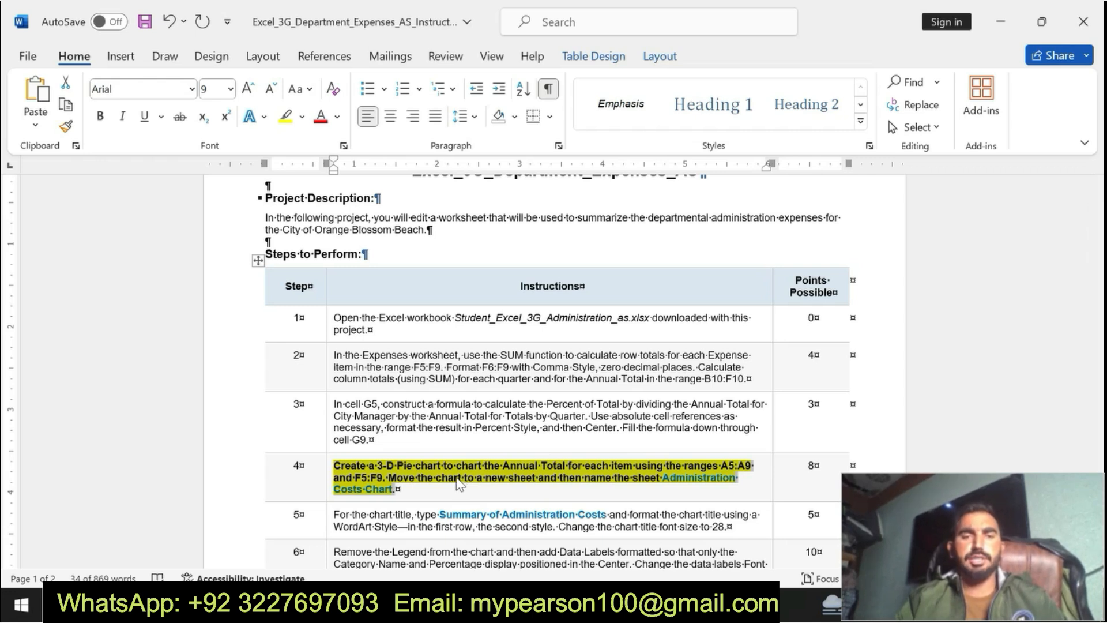
left_click(346, 466)
left_click_drag(335, 465, 398, 489)
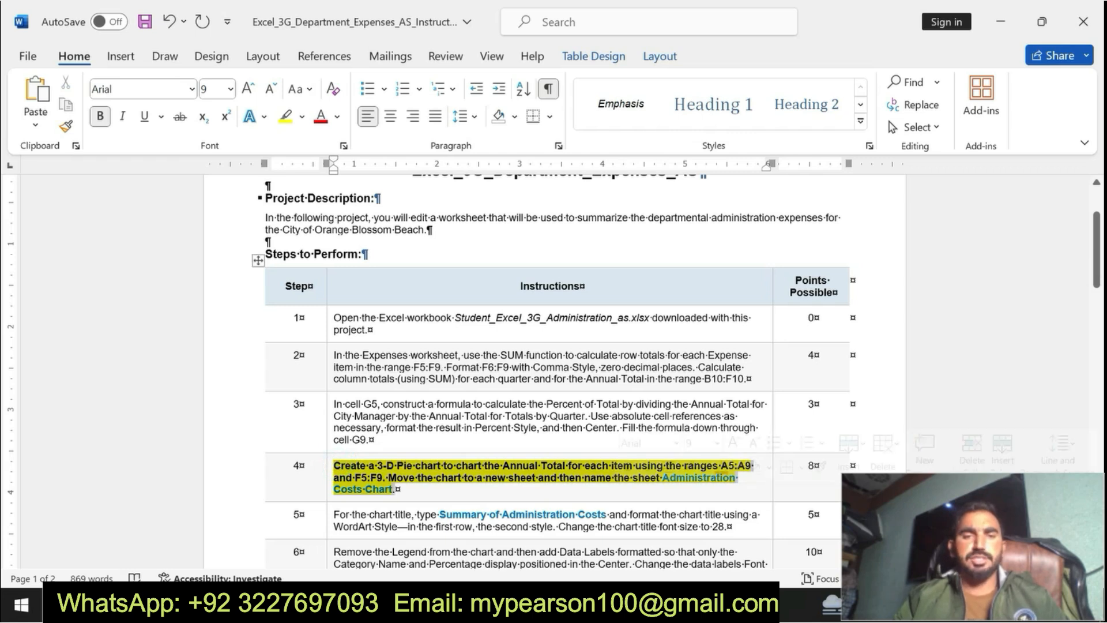
left_click(744, 470)
left_click_drag(334, 465, 398, 490)
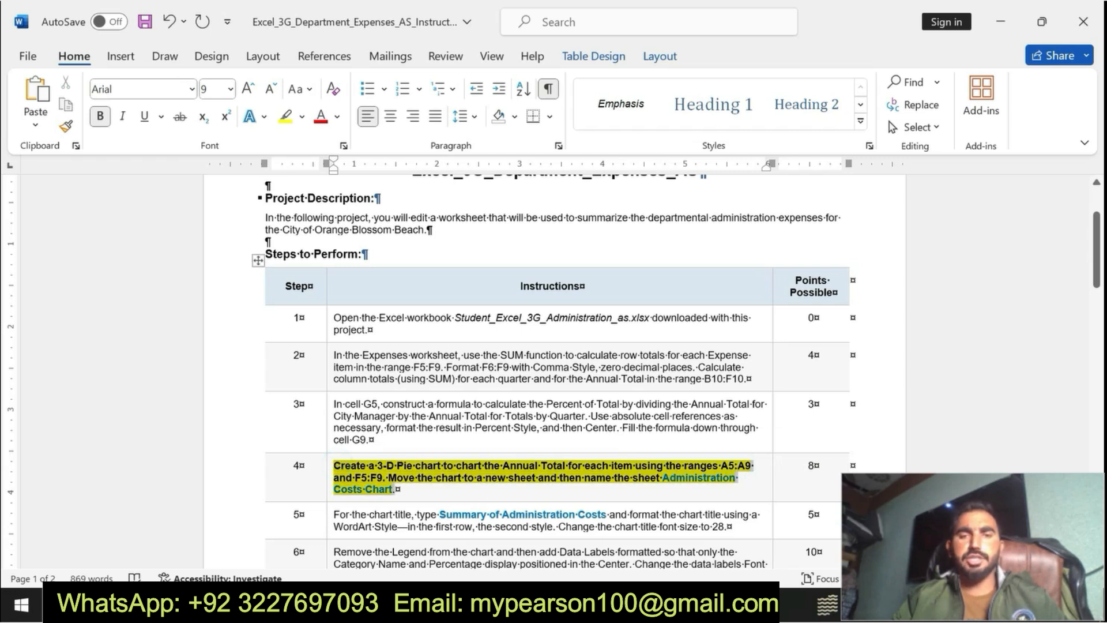
Step: Copy the range A5:A9 from step 4 in Word, and in Excel use it to select those cells on the Expenses worksheet
left_click(703, 478)
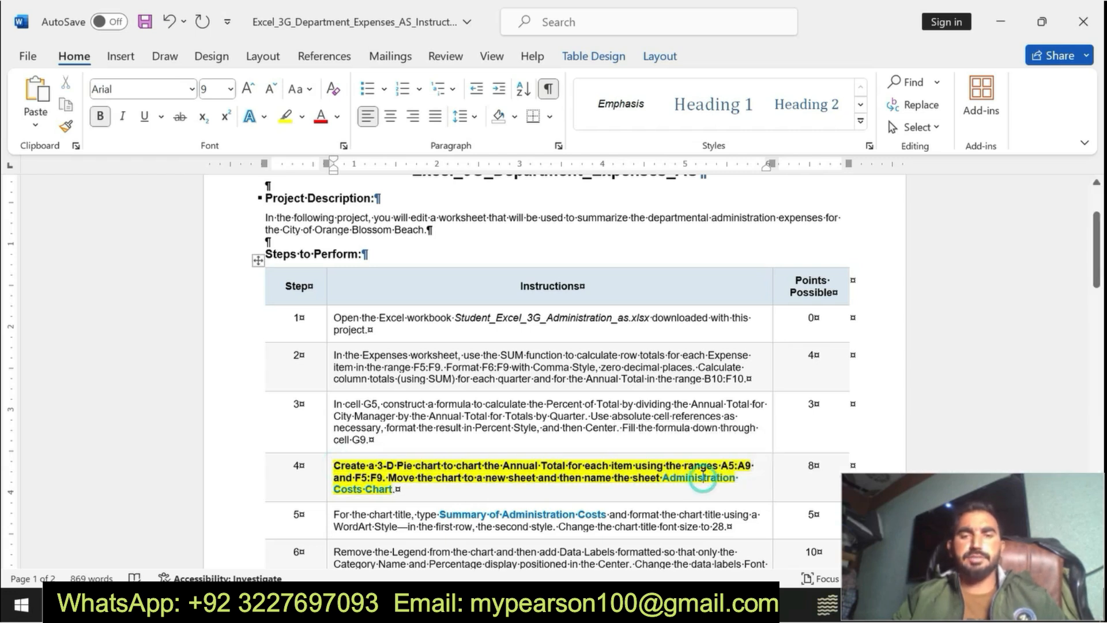
left_click_drag(721, 466, 750, 470)
key("ctrl+c")
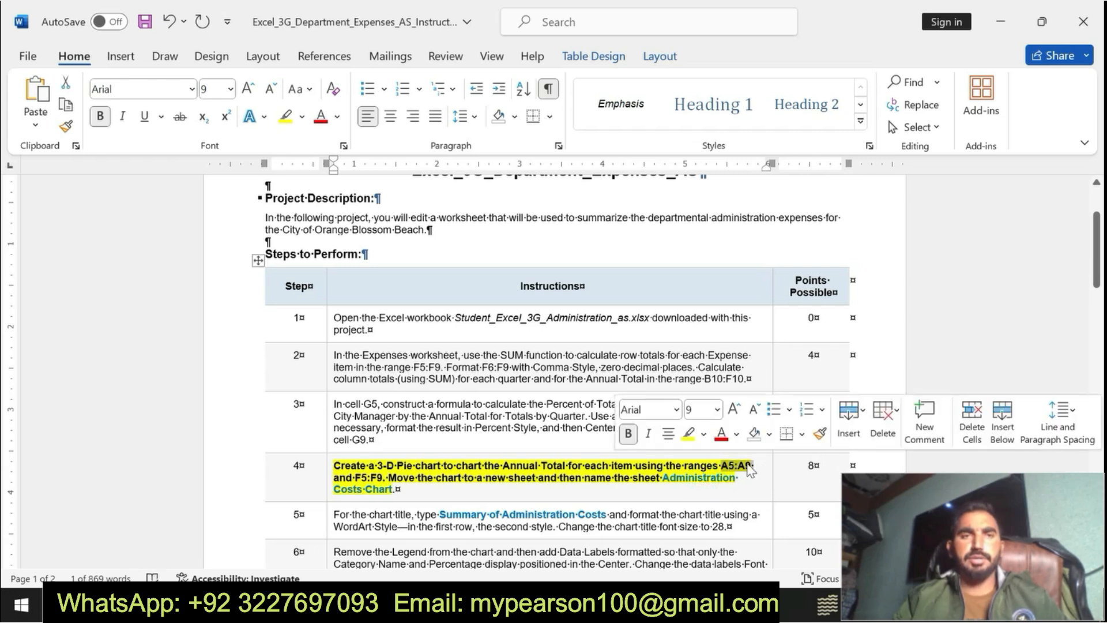
key("alt+Tab")
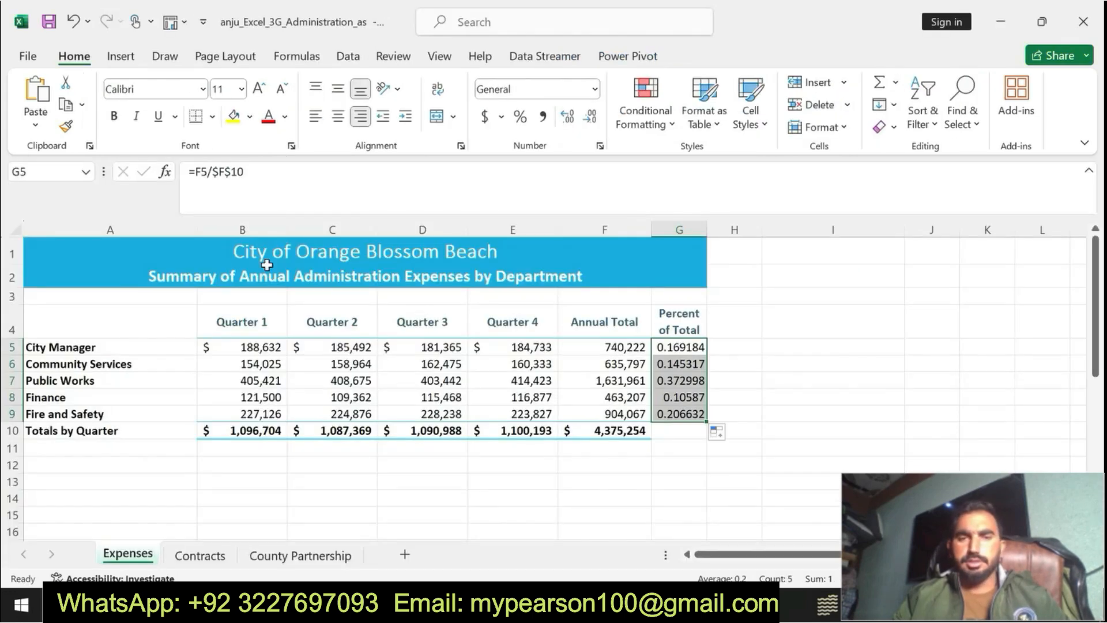
left_click(51, 172)
key("ctrl+v")
key("Return")
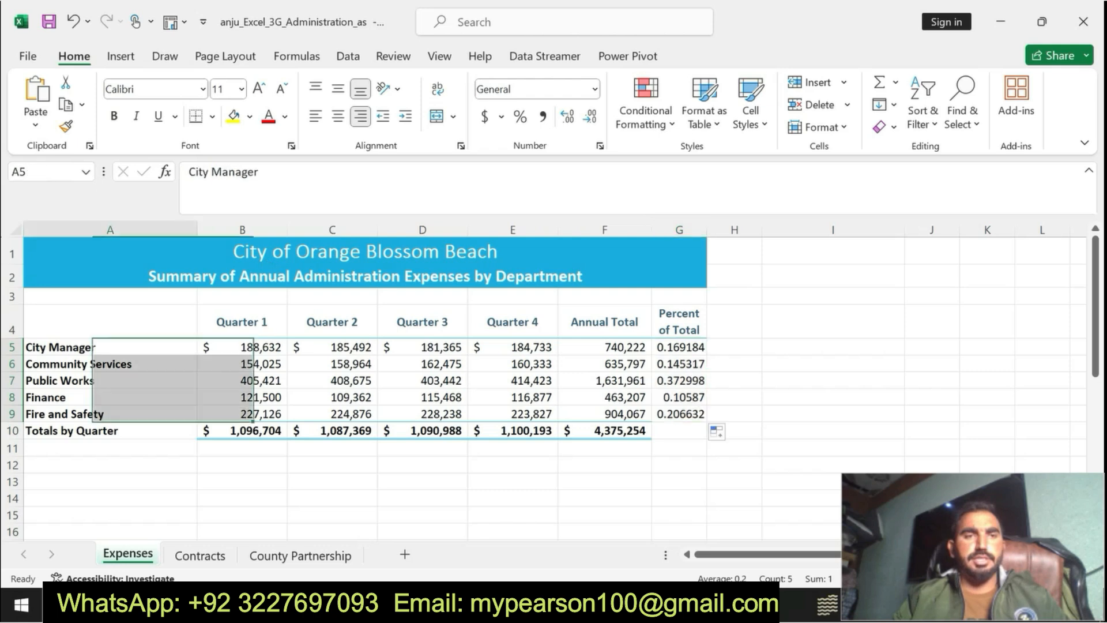
Step: Try to insert a 3-D Pie chart from the range A5:A9 alone, recheck step 4 in Word, and undo the chart in Excel
left_click(120, 56)
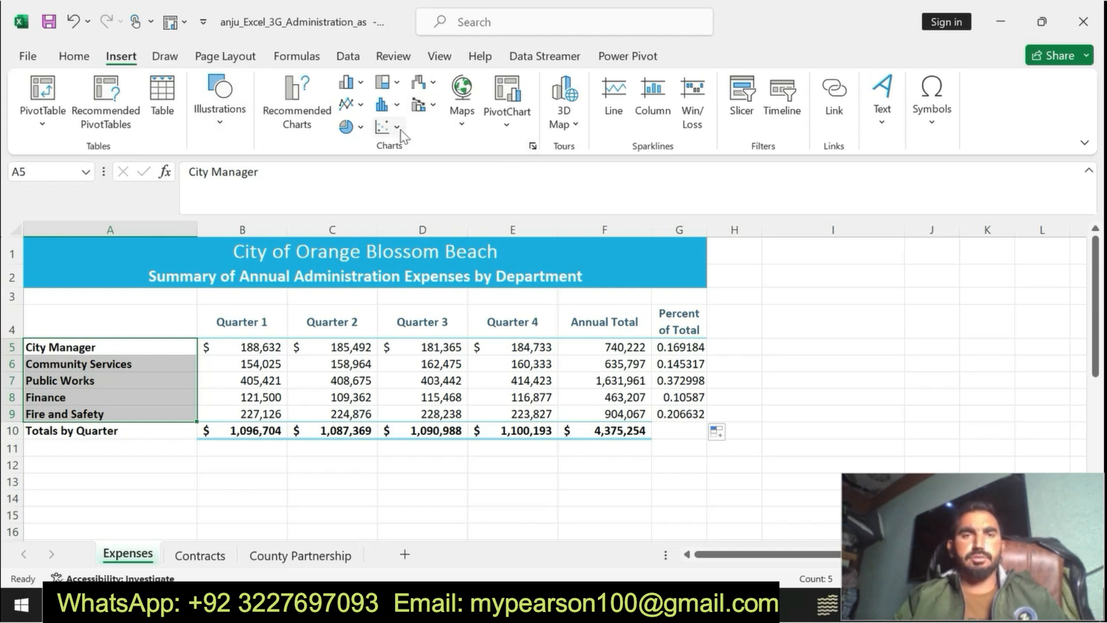
left_click(362, 128)
left_click(360, 274)
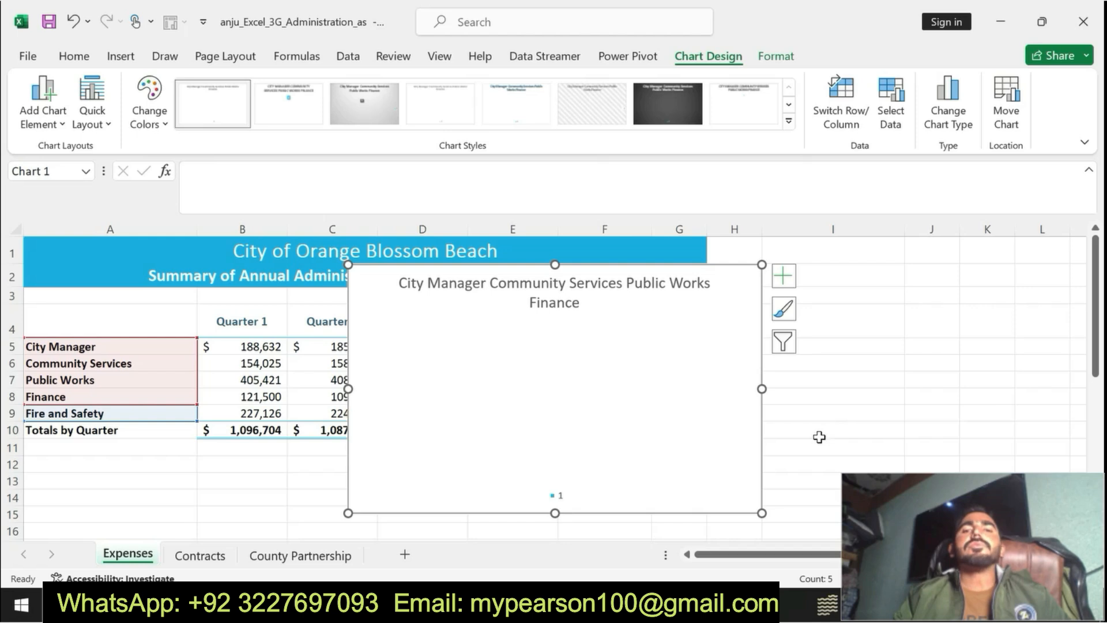
left_click(719, 603)
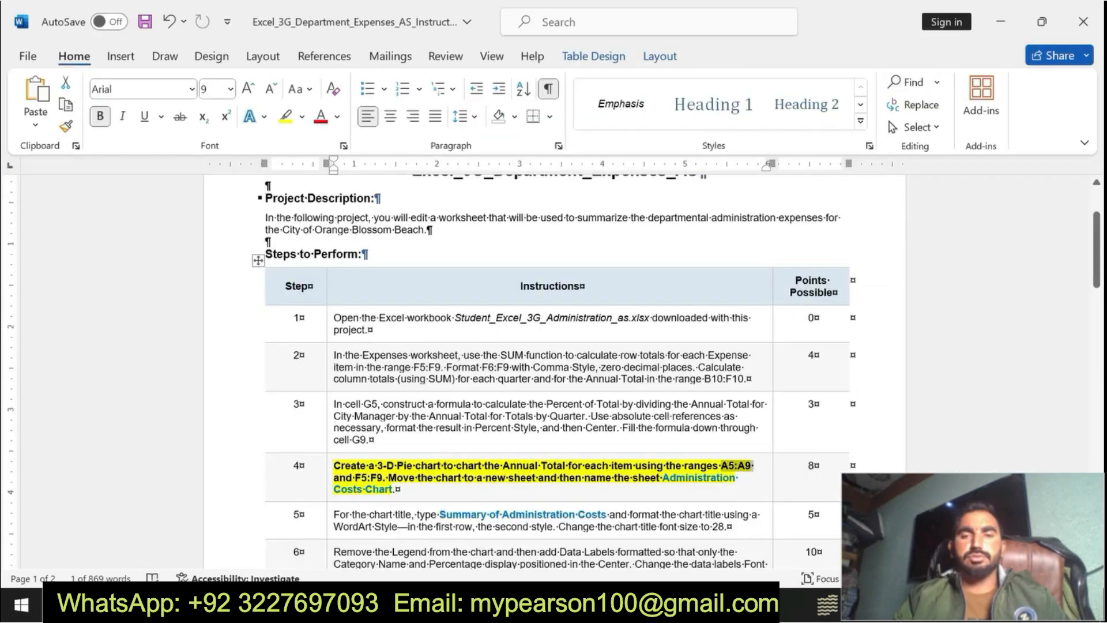
left_click(684, 603)
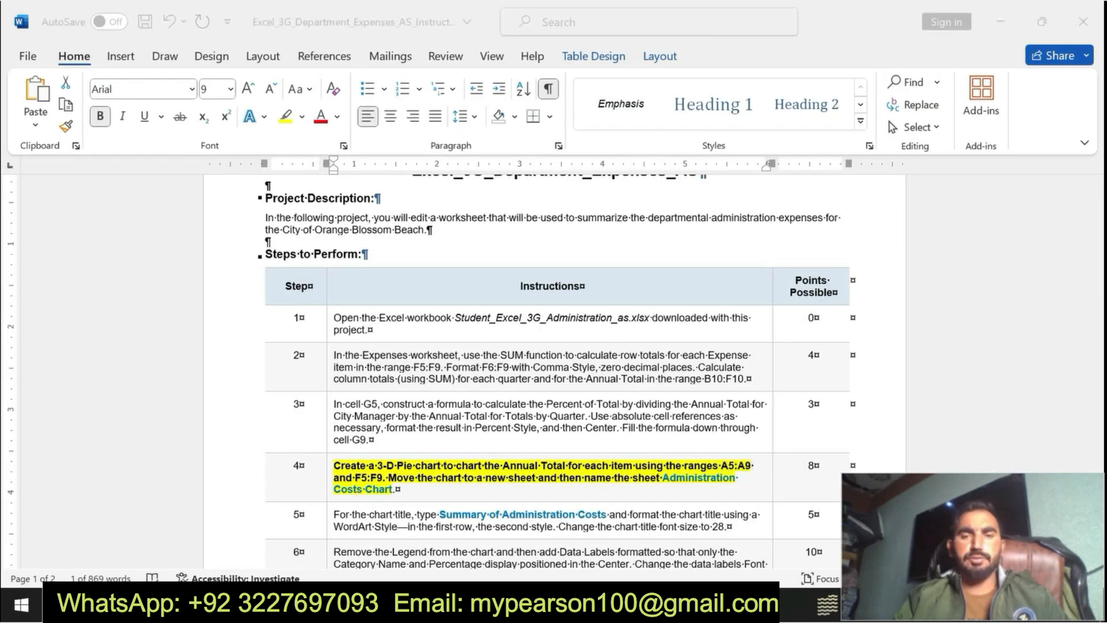
key("ctrl+z")
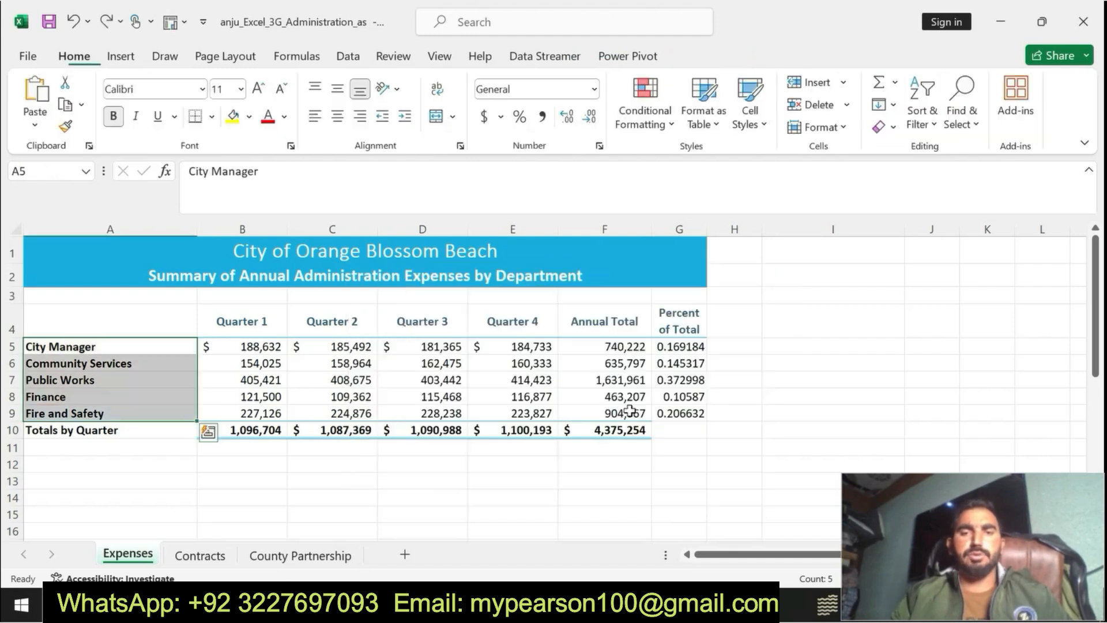
Step: Check the second range of step 4 in Word, and in Excel add F5:F9 to the A5:A9 selection and insert a 3-D Pie chart
left_click(718, 603)
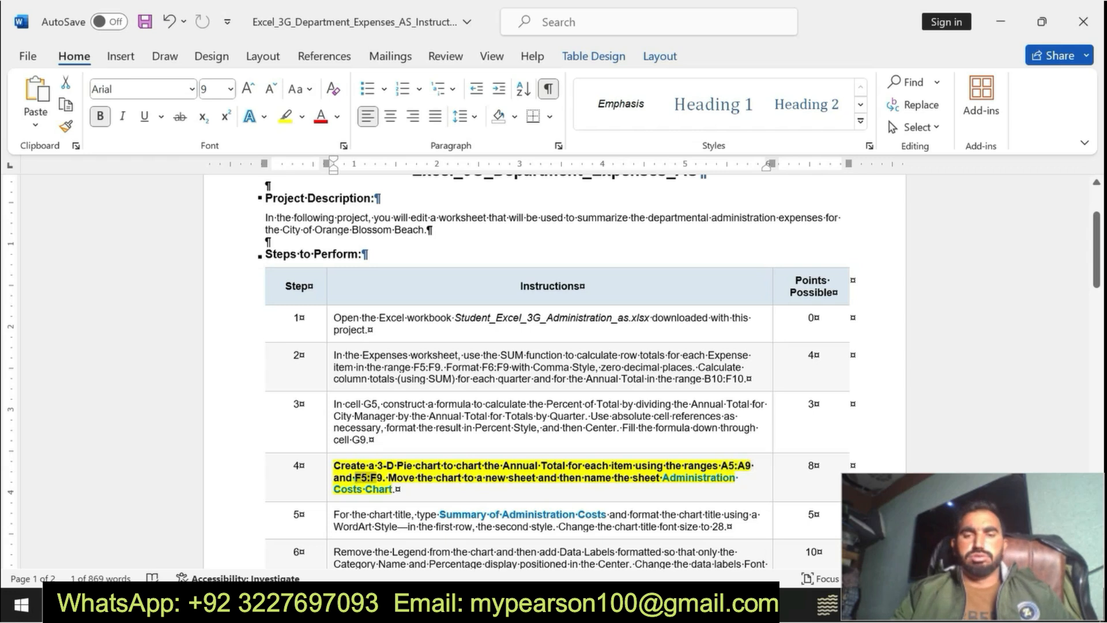
key("alt+Tab")
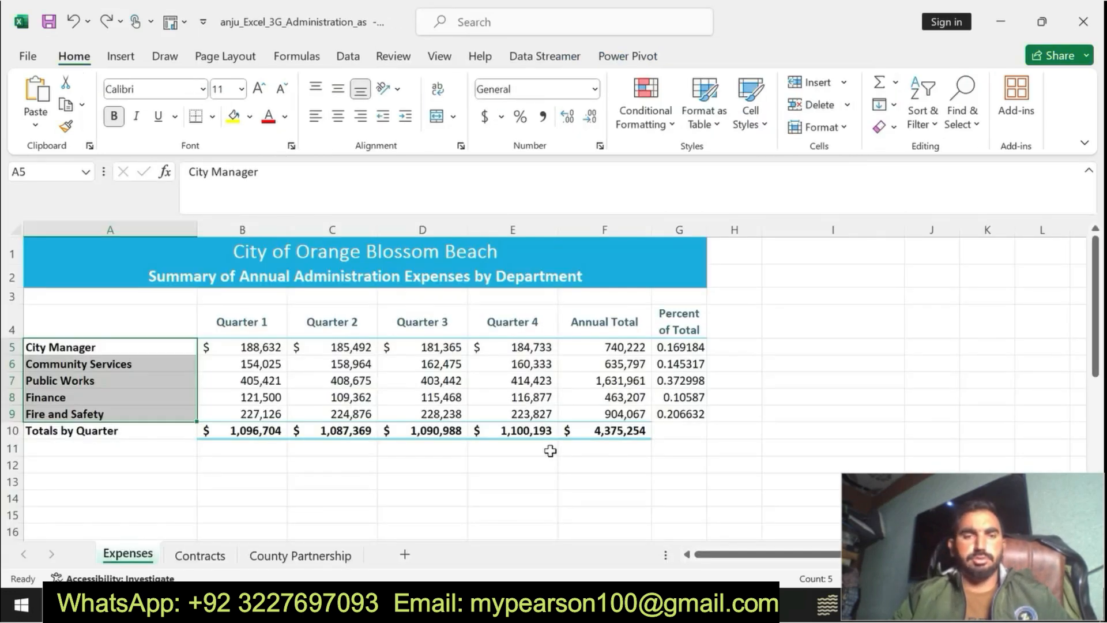
left_click(586, 348, "ctrl")
left_click_drag(586, 364, 587, 410)
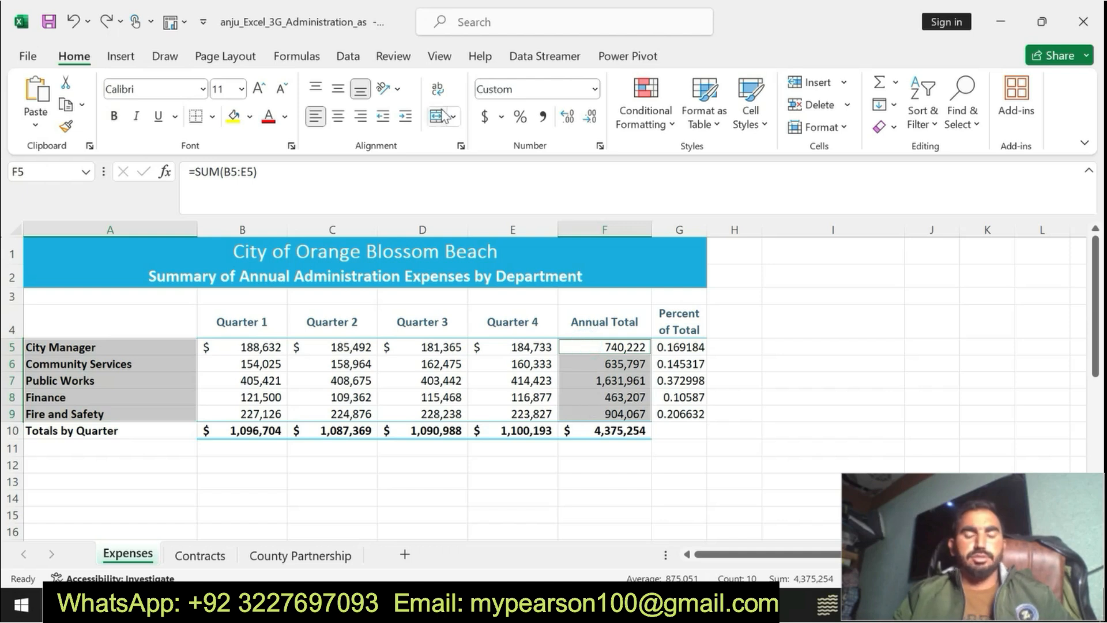
left_click(121, 57)
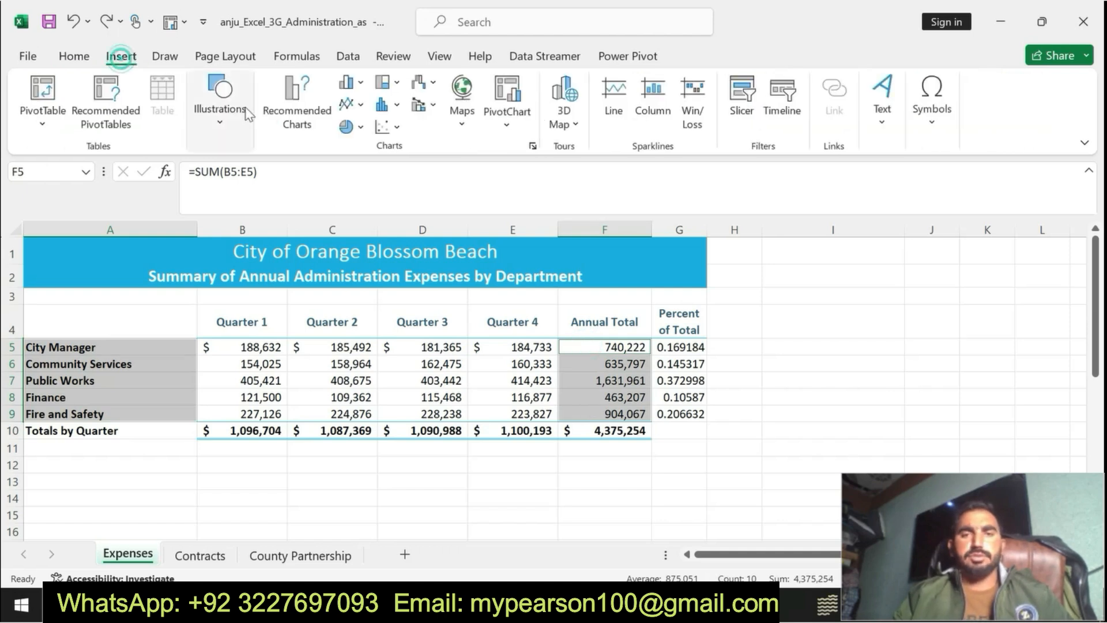
left_click(352, 126)
left_click(362, 268)
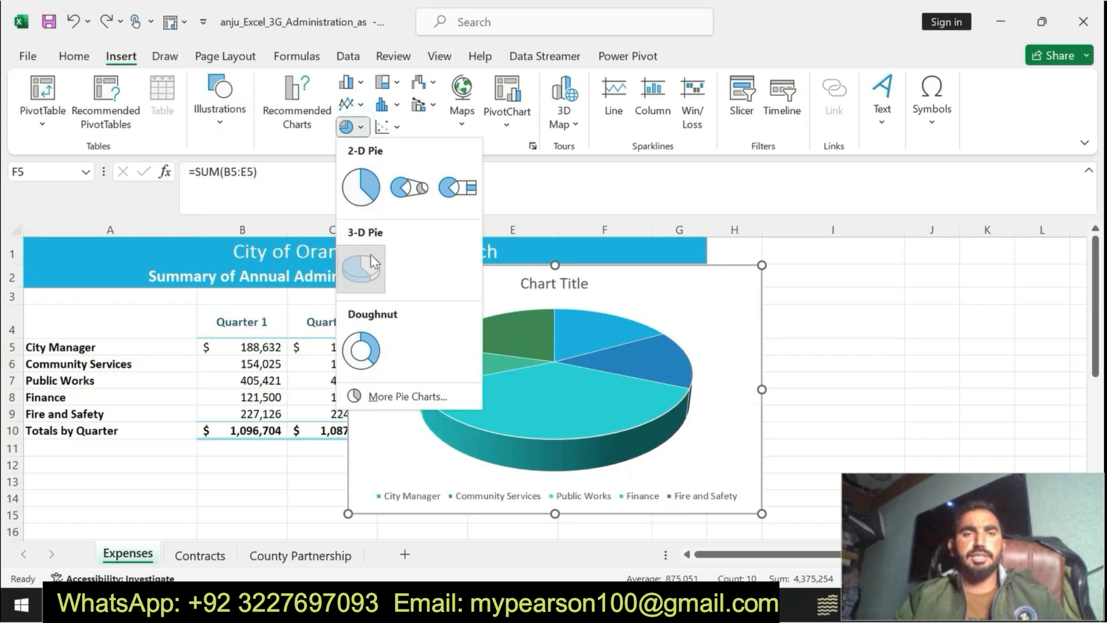
Step: In Word, review the chart-moving part of step 4 and copy the sheet name "Administration Costs Chart."
left_click(663, 604)
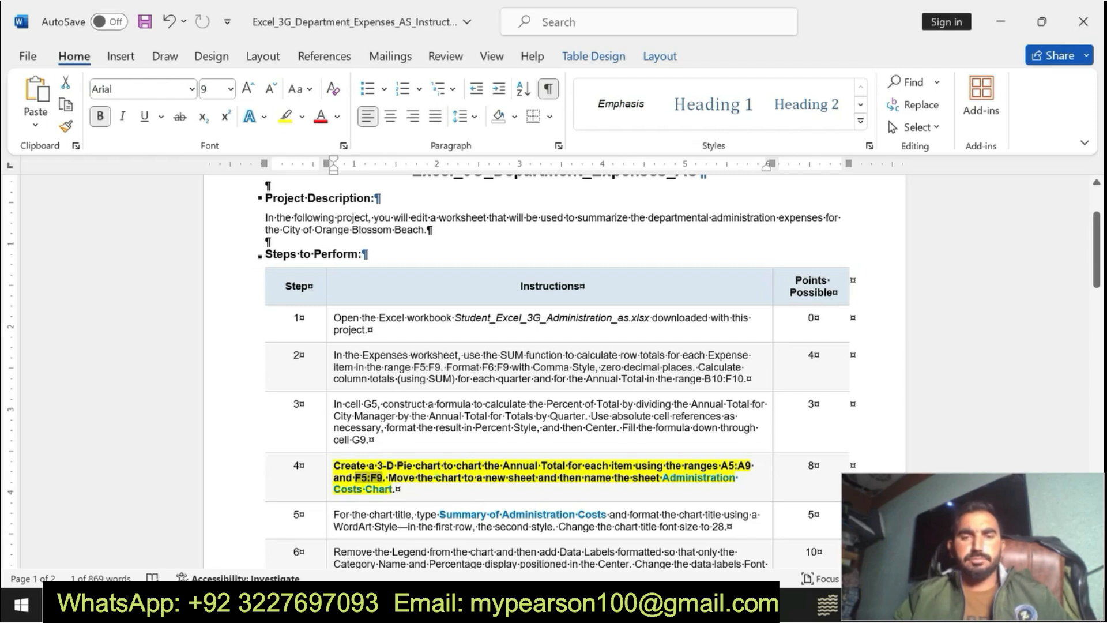
left_click_drag(437, 477, 605, 478)
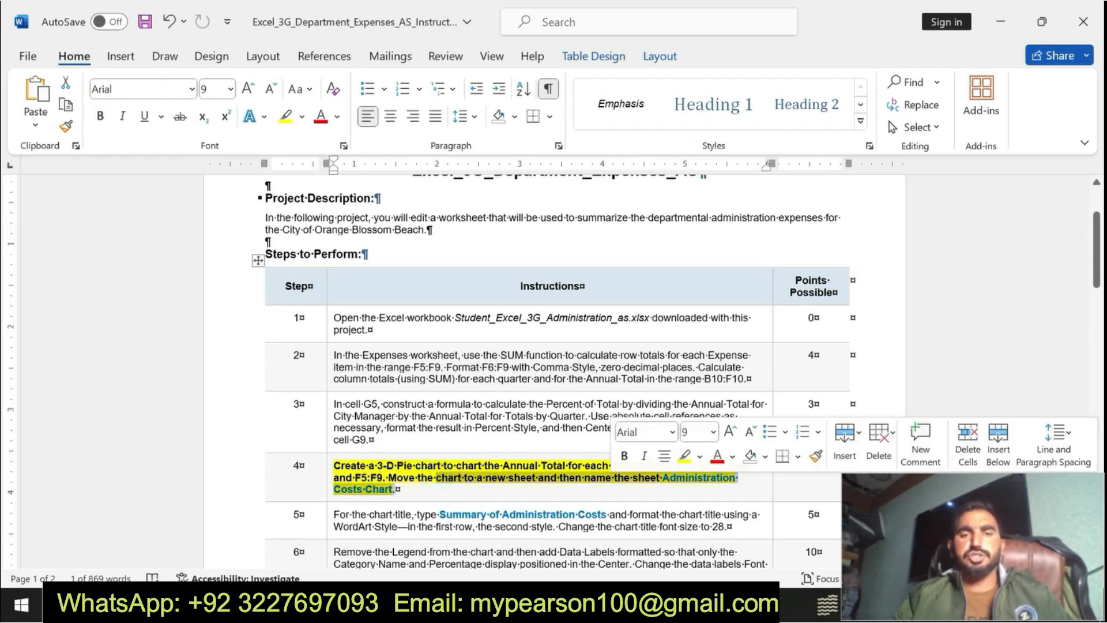
left_click(656, 489)
left_click_drag(656, 489, 662, 477)
key("ctrl+c")
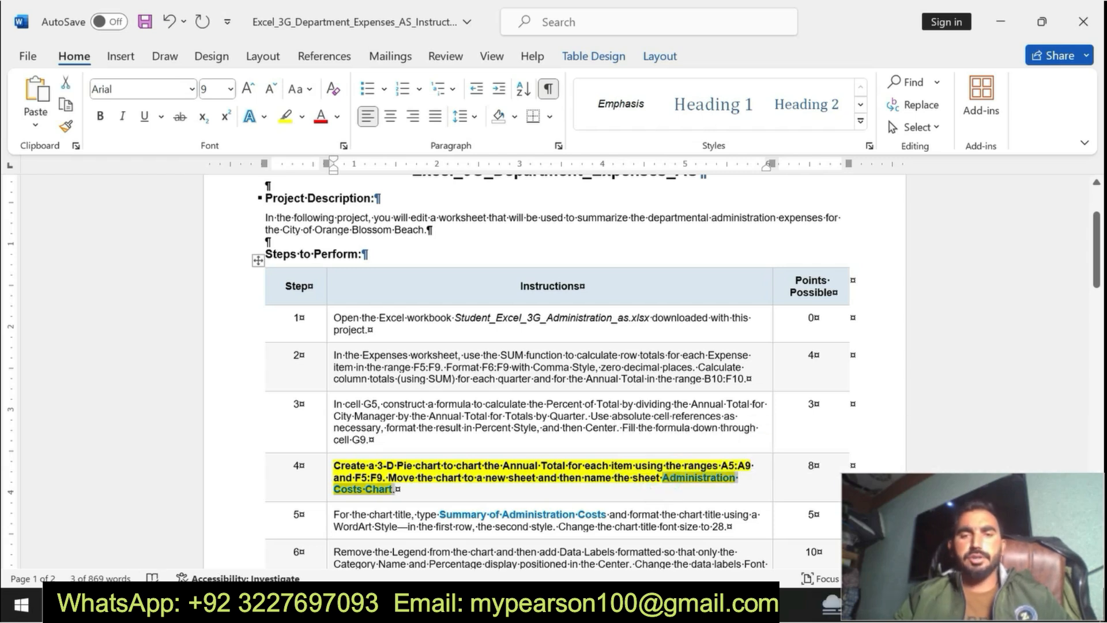
Step: In Excel, move the pie chart to a new sheet named "Administration Costs Chart."
key("alt+Tab")
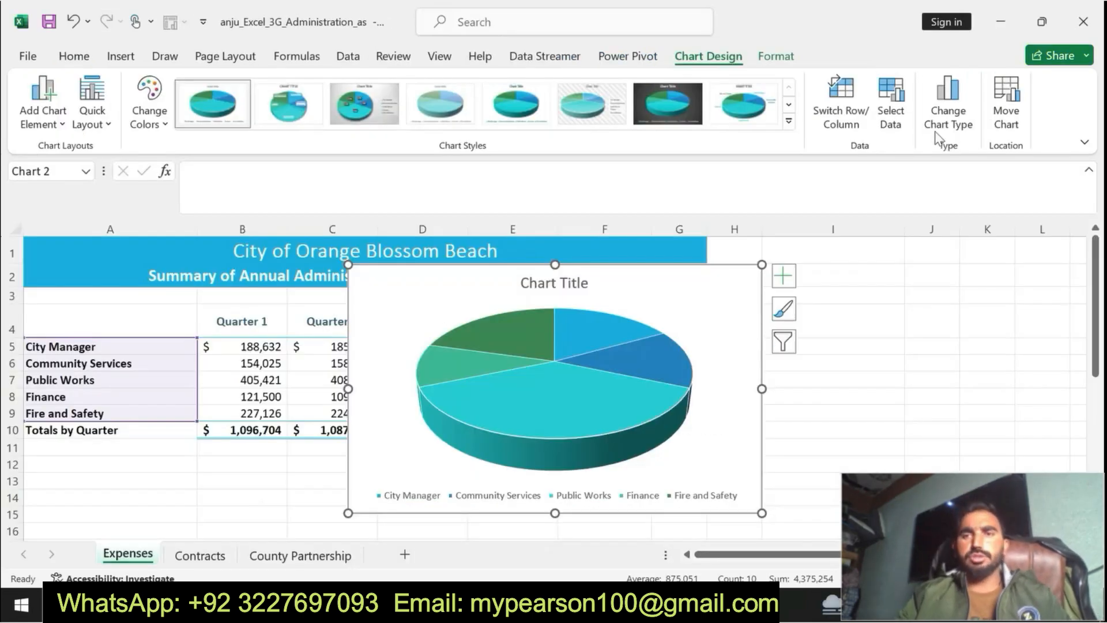
left_click(1006, 118)
left_click(692, 323)
key("BackSpace")
key("ctrl+v")
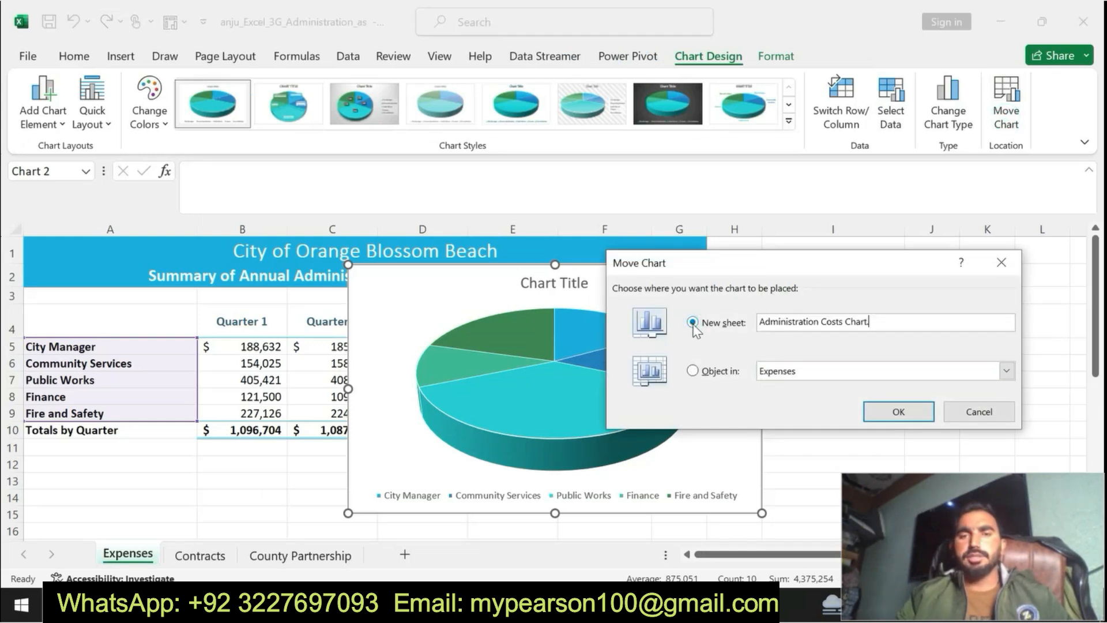
left_click(899, 413)
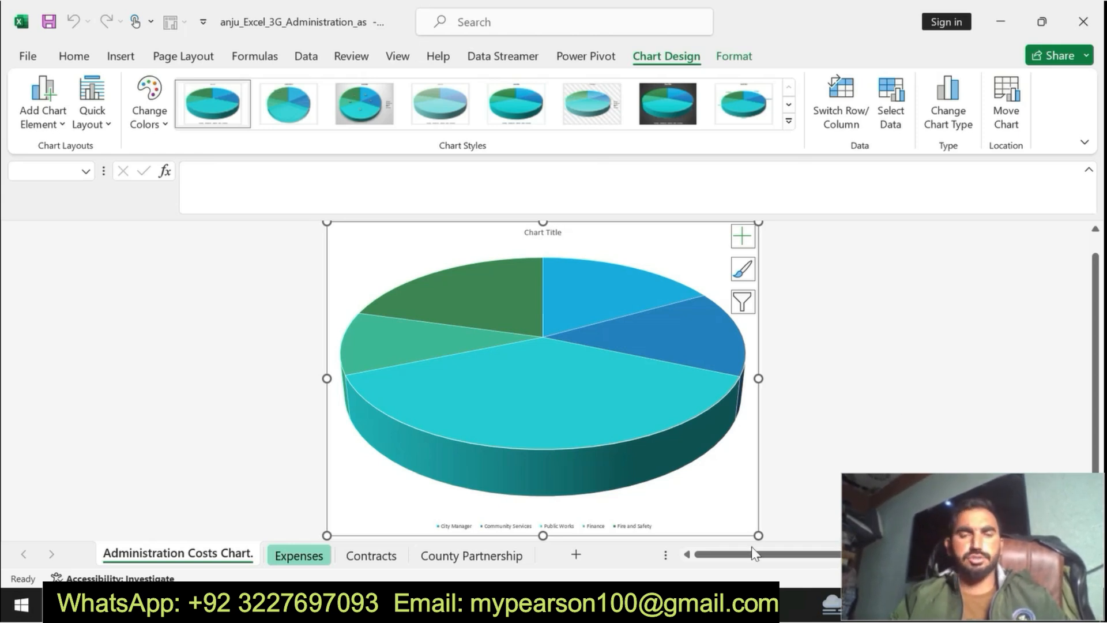
Step: In Word, undo the bold and highlighting on step 4, and make the step 5 instruction bold with yellow highlighting
left_click(663, 604)
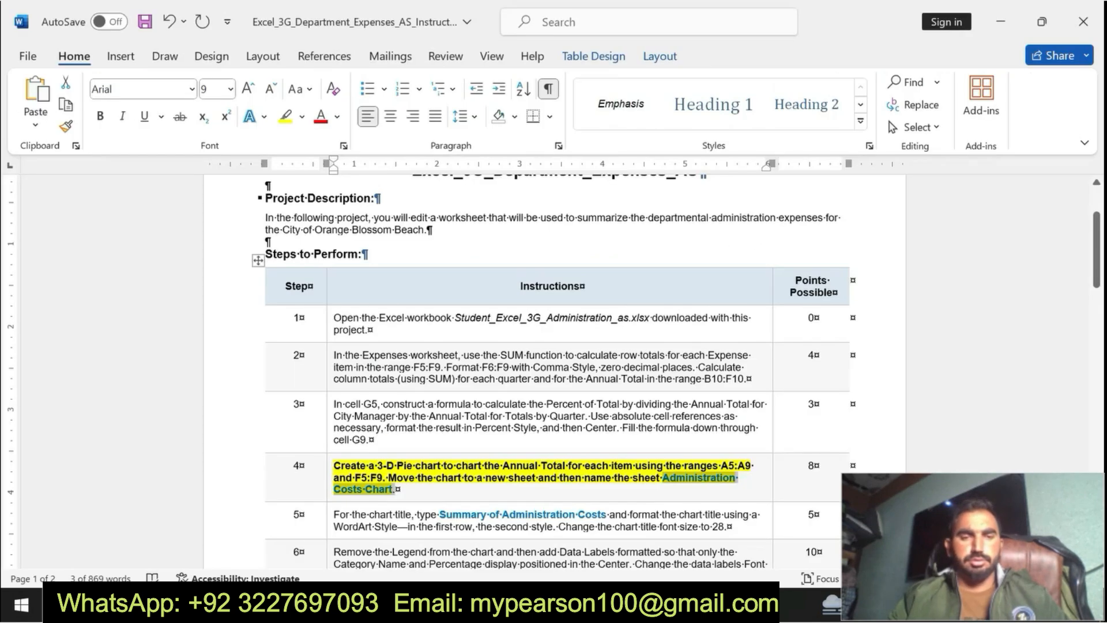
key("ctrl+z")
key("ctrl+z")
key("ctrl+z")
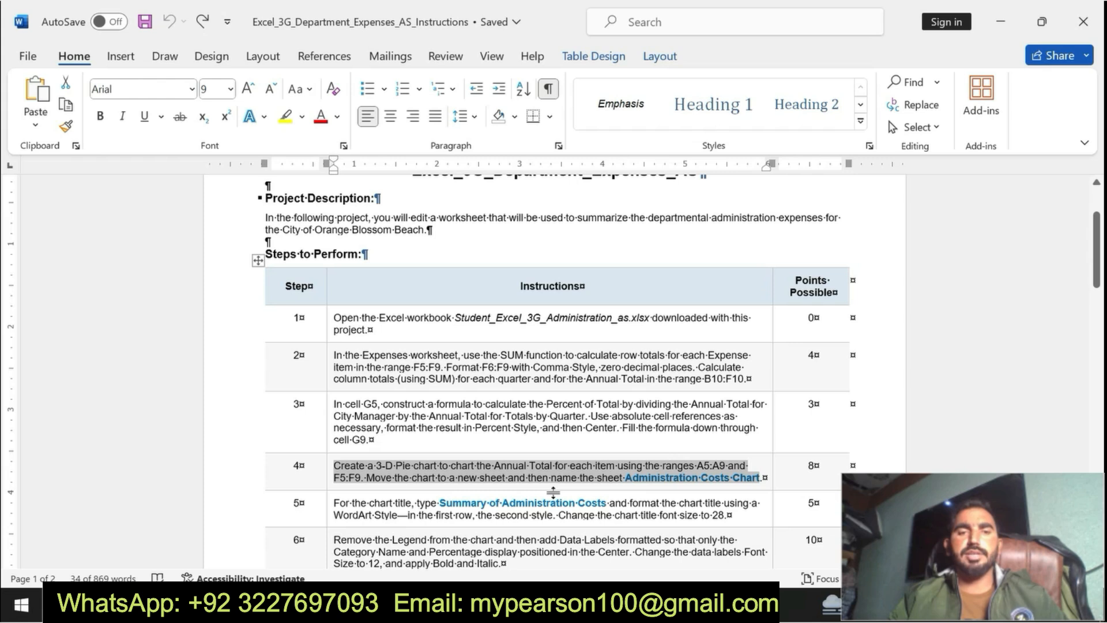
triple_click(336, 502)
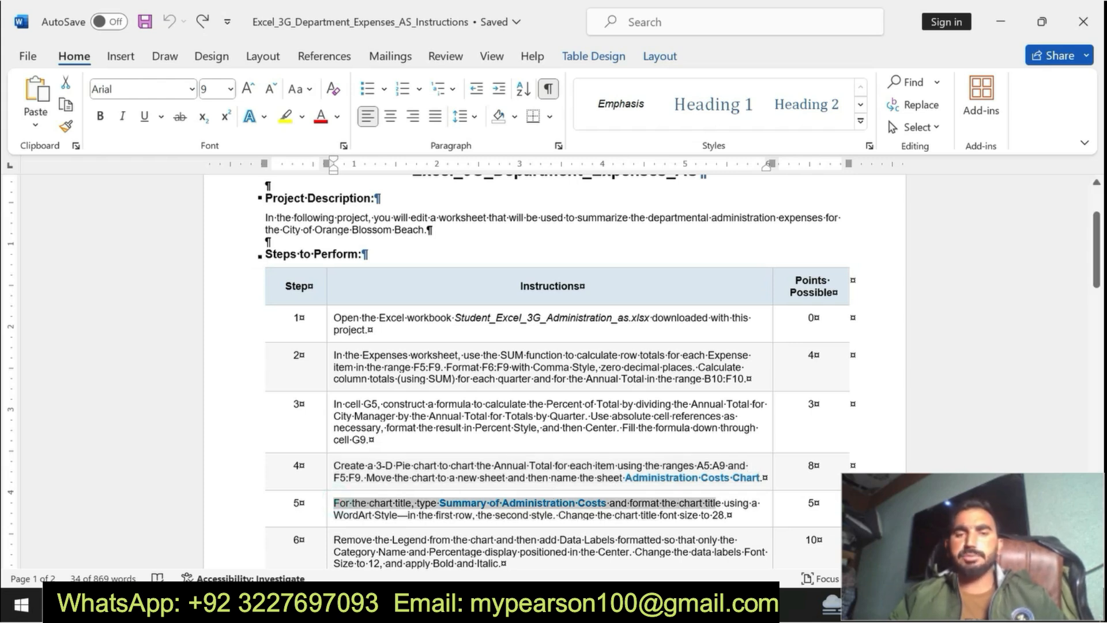
left_click(628, 486)
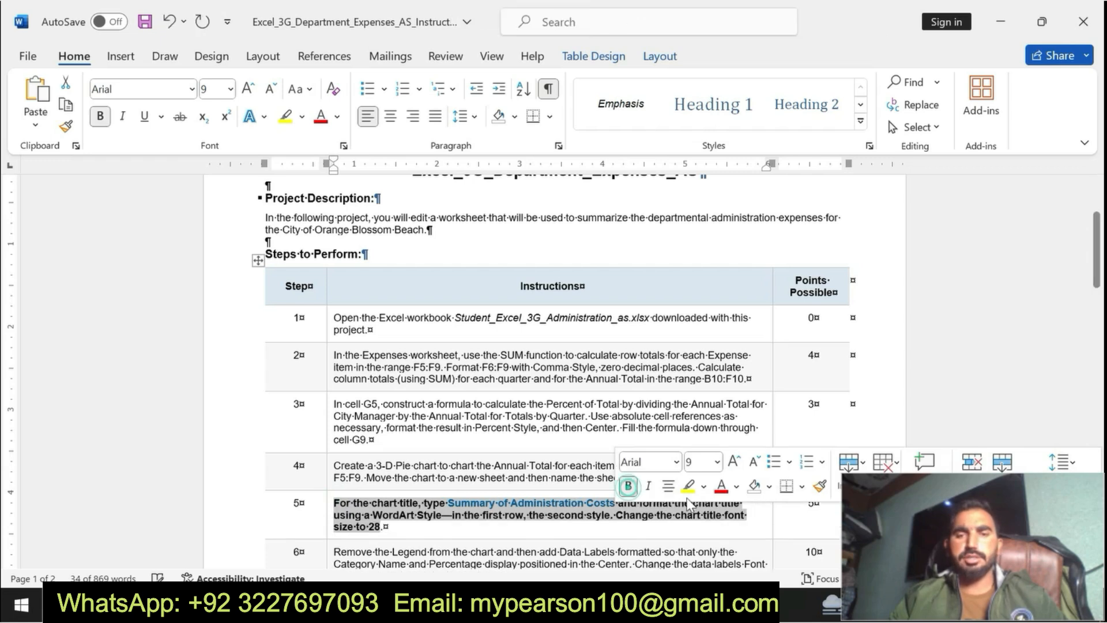
left_click(687, 487)
left_click_drag(336, 502, 383, 526)
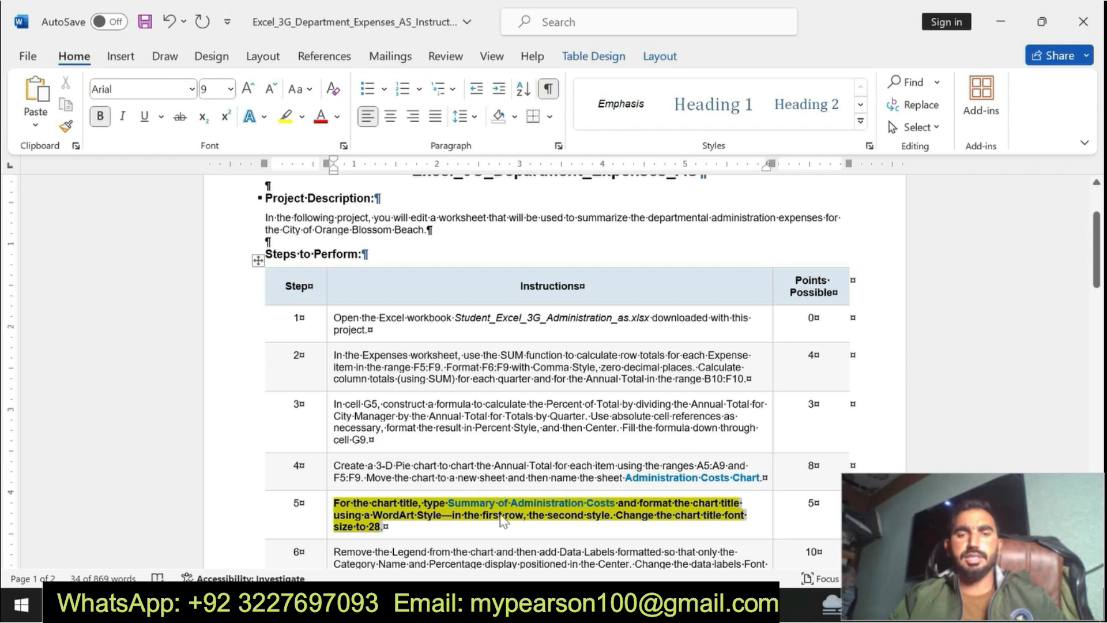
Step: Copy "Summary of Administration Costs" from step 5 in Word, and in Excel paste it as the pie chart's title
left_click(446, 502)
left_click_drag(447, 502, 613, 506)
key("ctrl+c")
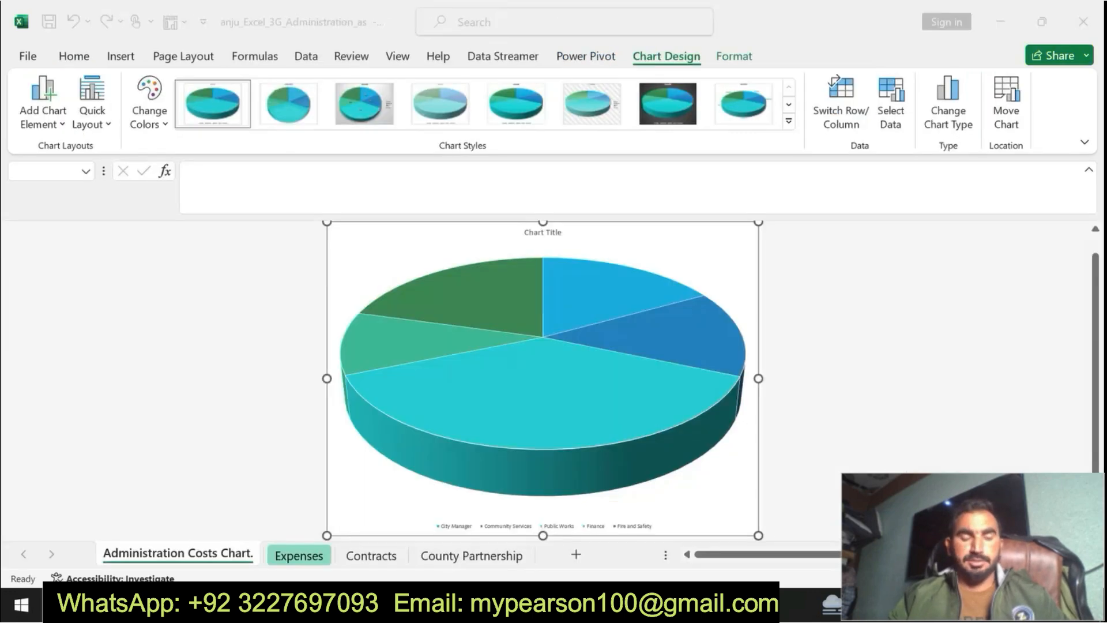
key("alt+Tab")
left_click(552, 233)
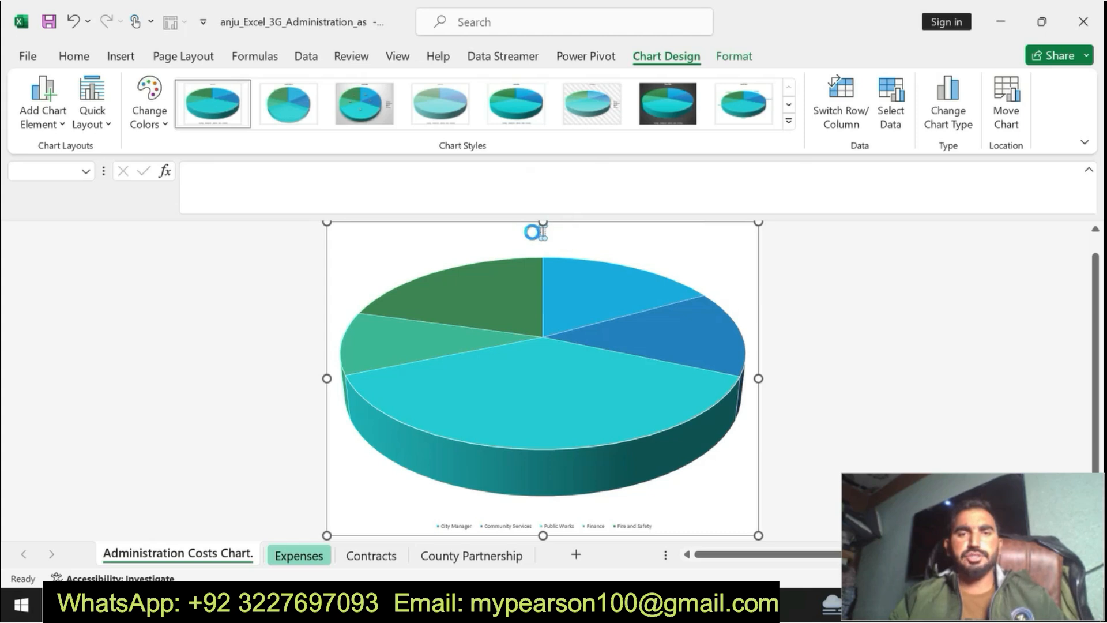
key("ctrl+v")
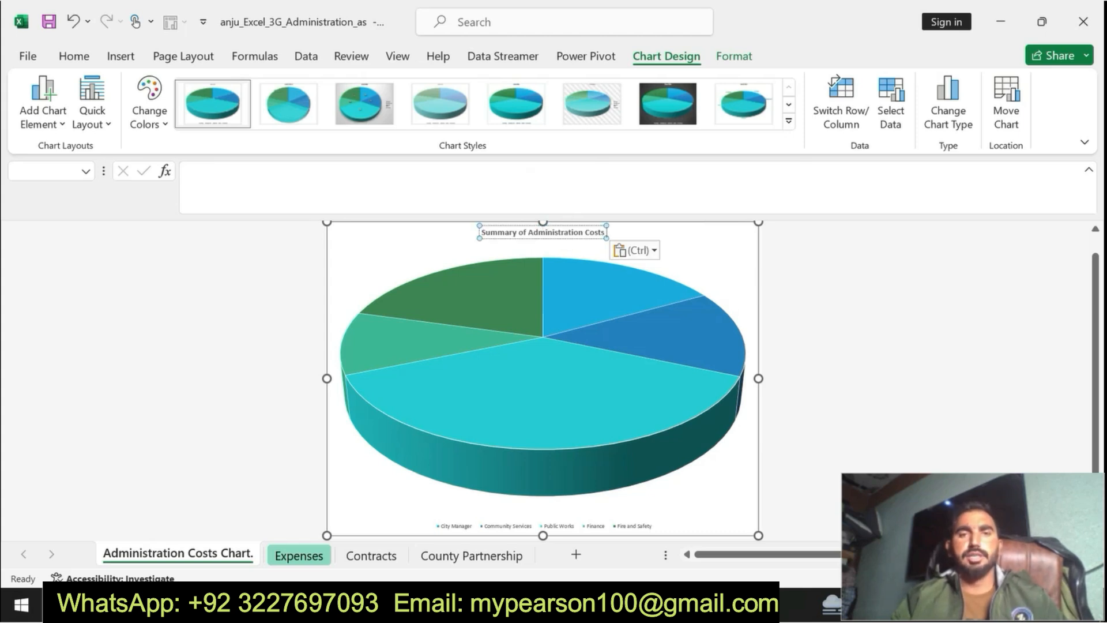
Step: Reread the WordArt part of step 5 in Word, and in Excel apply the second first-row WordArt style to the chart title
key("alt+Tab")
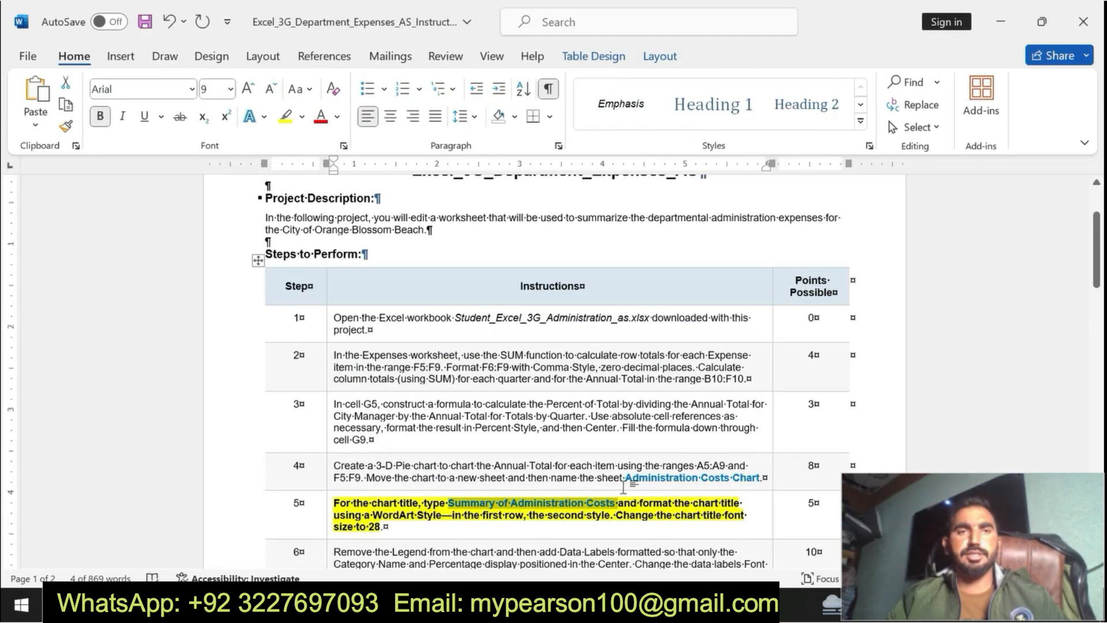
left_click_drag(617, 503, 382, 526)
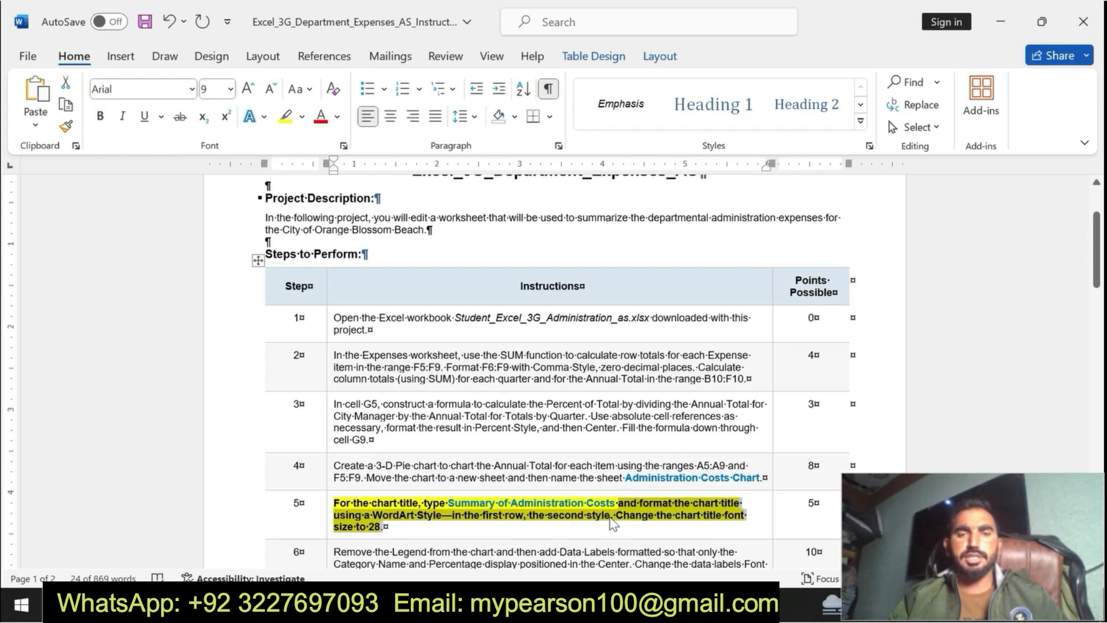
key("alt+Tab")
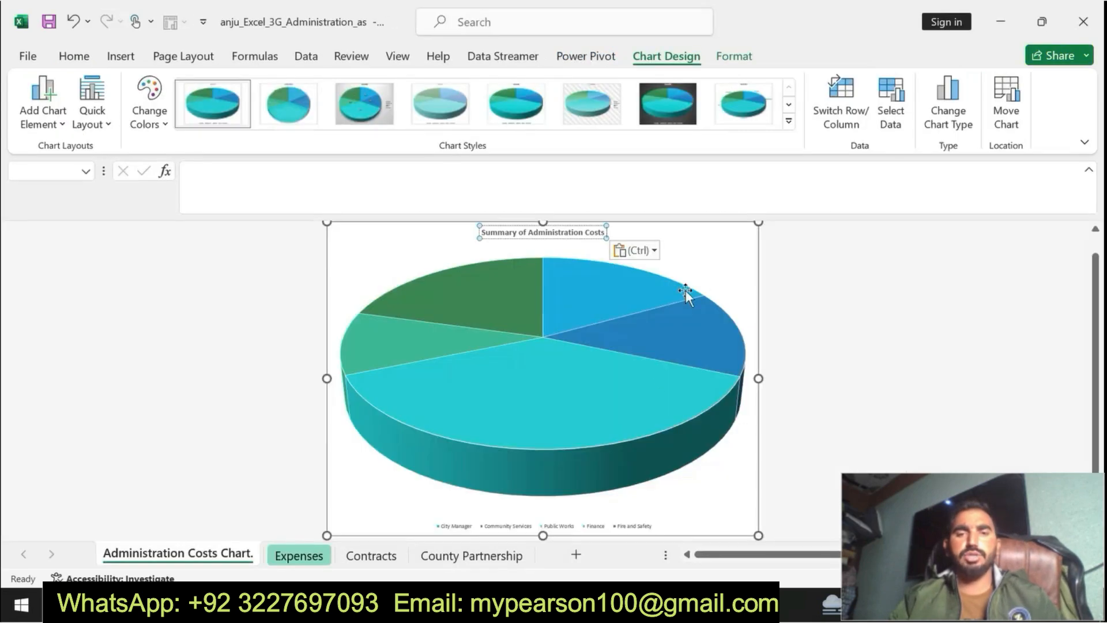
left_click(755, 59)
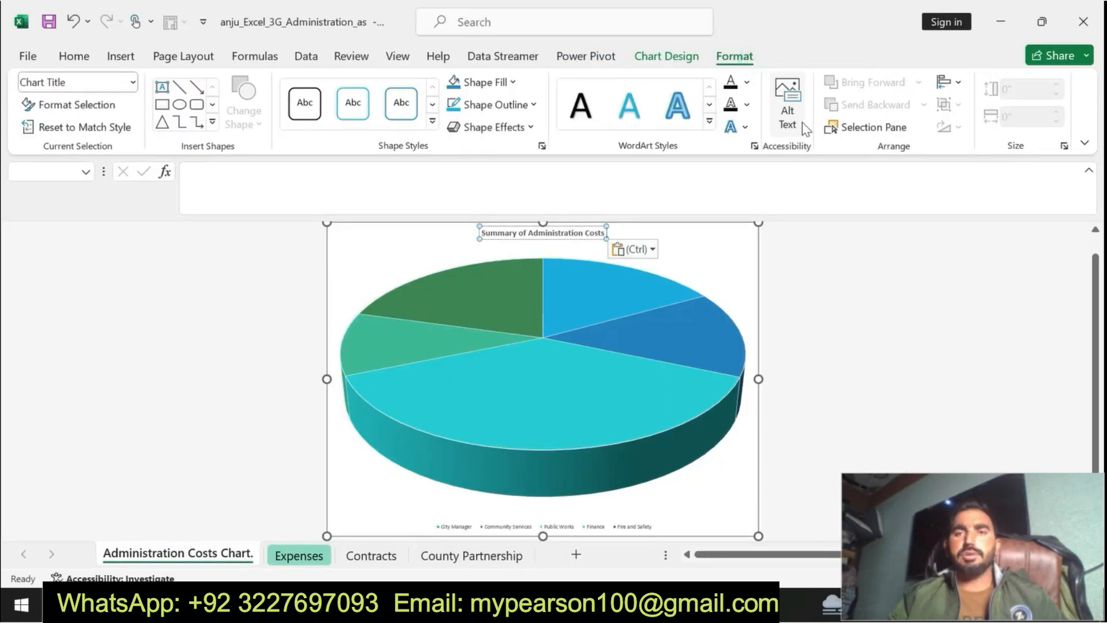
left_click(709, 120)
left_click(632, 109)
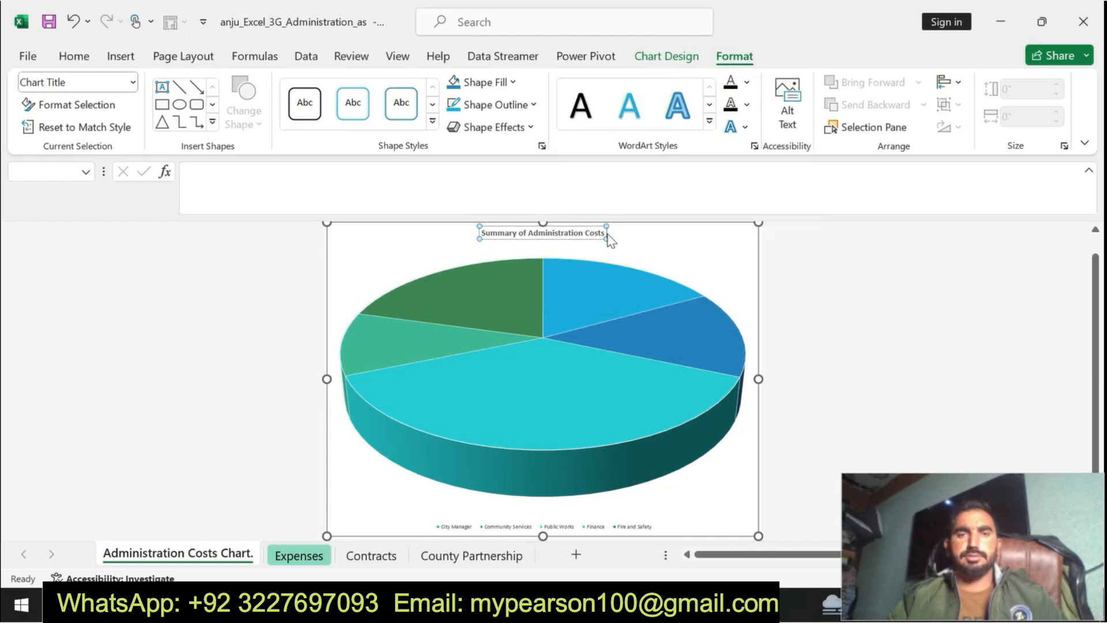
left_click_drag(606, 233, 482, 233)
left_click(629, 109)
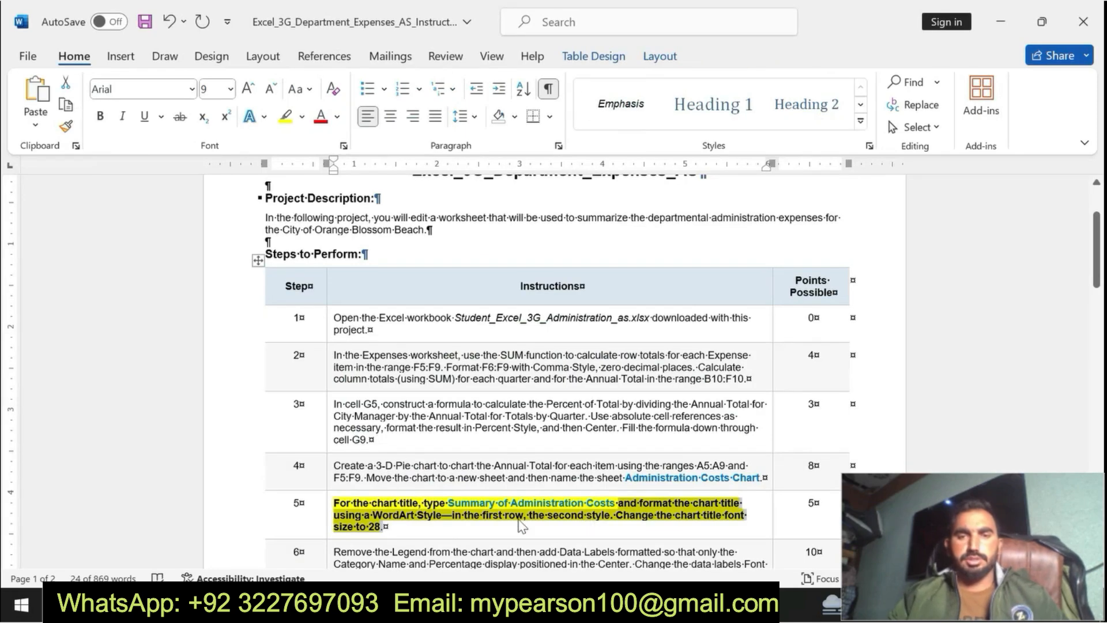
Step: Reread the font size part of step 5 in Word, and in Excel set the chart title's font size to 28
left_click(644, 510)
left_click_drag(616, 515, 577, 542)
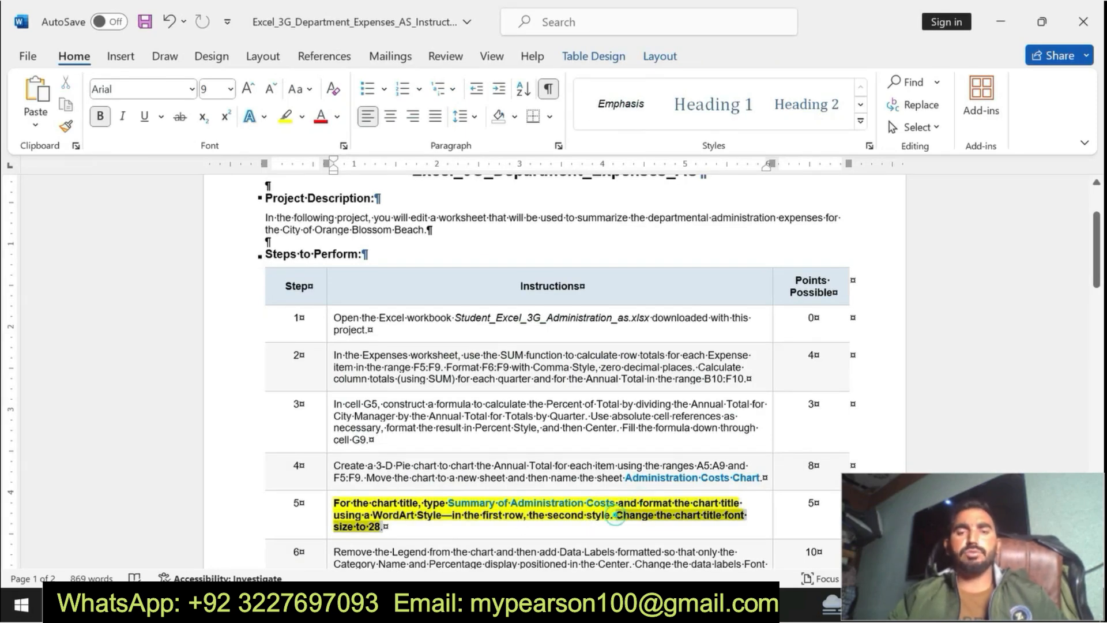
key("alt+Tab")
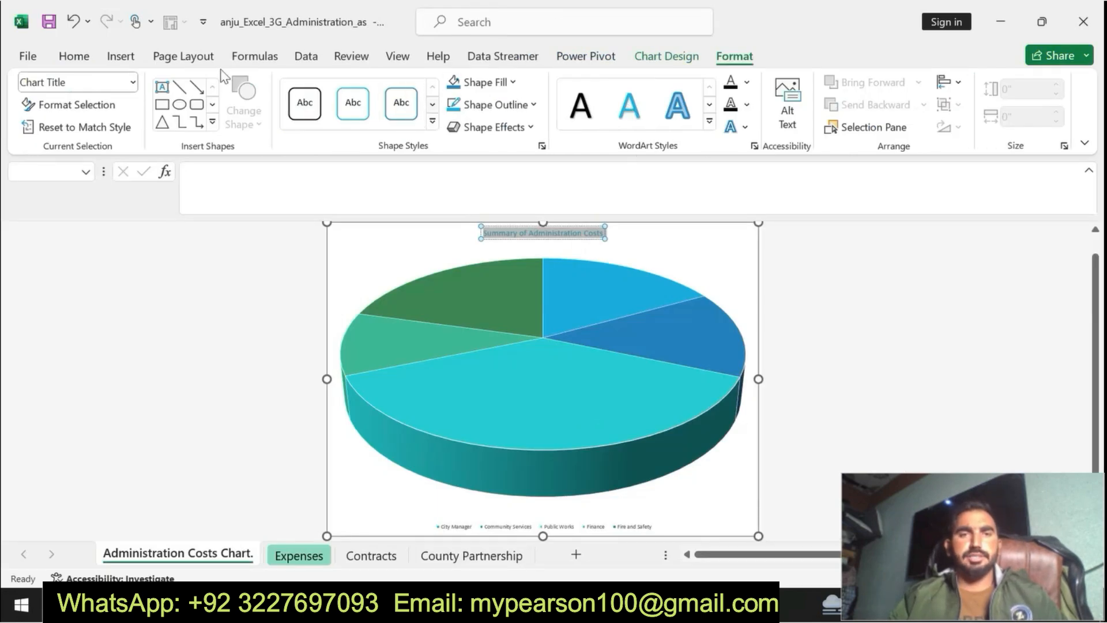
left_click(89, 57)
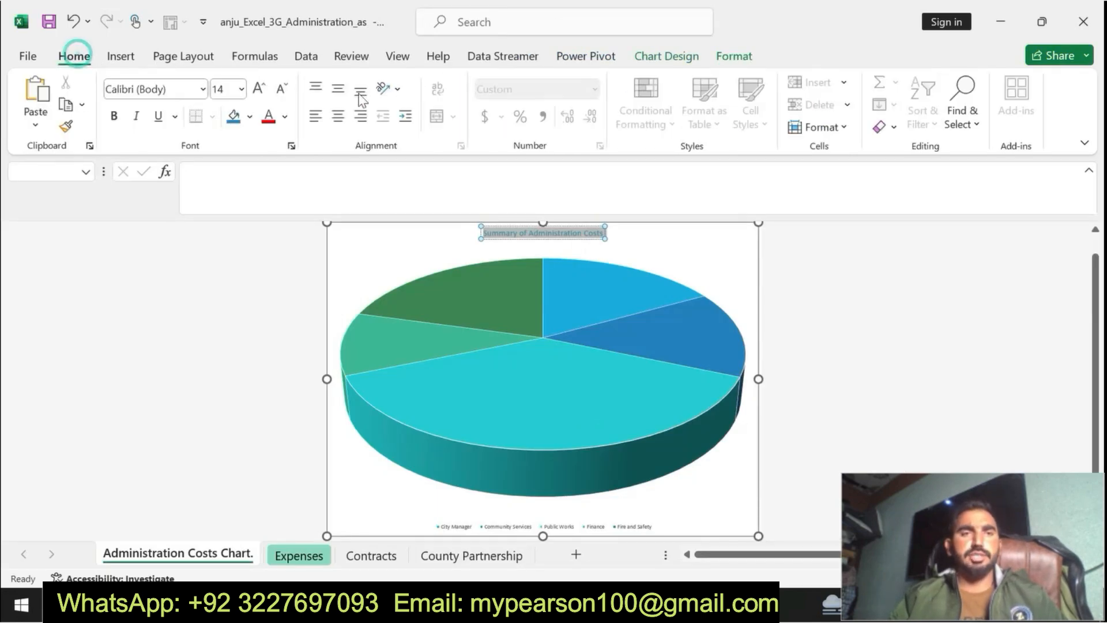
left_click(241, 89)
left_click(226, 345)
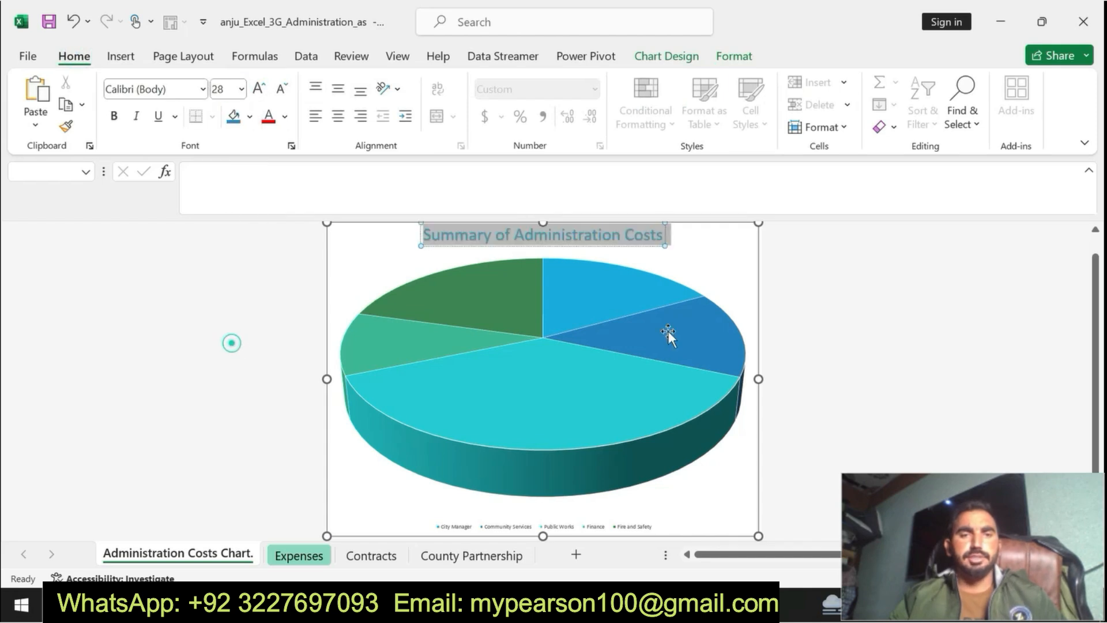
Step: In Word, undo the bold and highlighting on step 5, and make the step 6 instruction bold with yellow highlighting
key("alt+Tab")
key("ctrl+z")
key("ctrl+z")
key("ctrl+z")
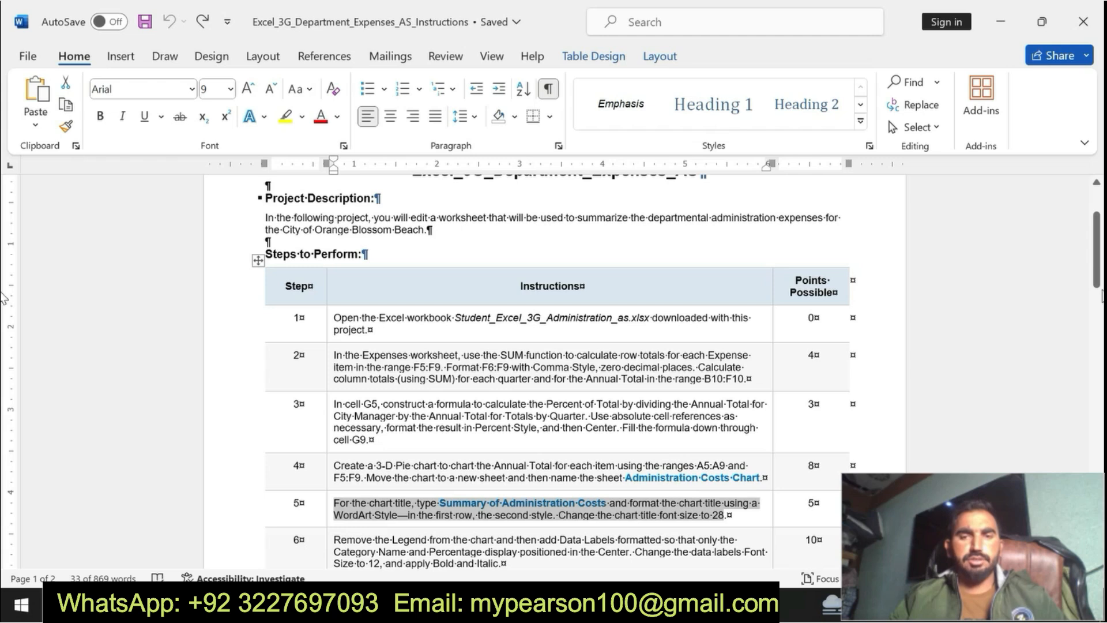
left_click_drag(1097, 282, 1097, 301)
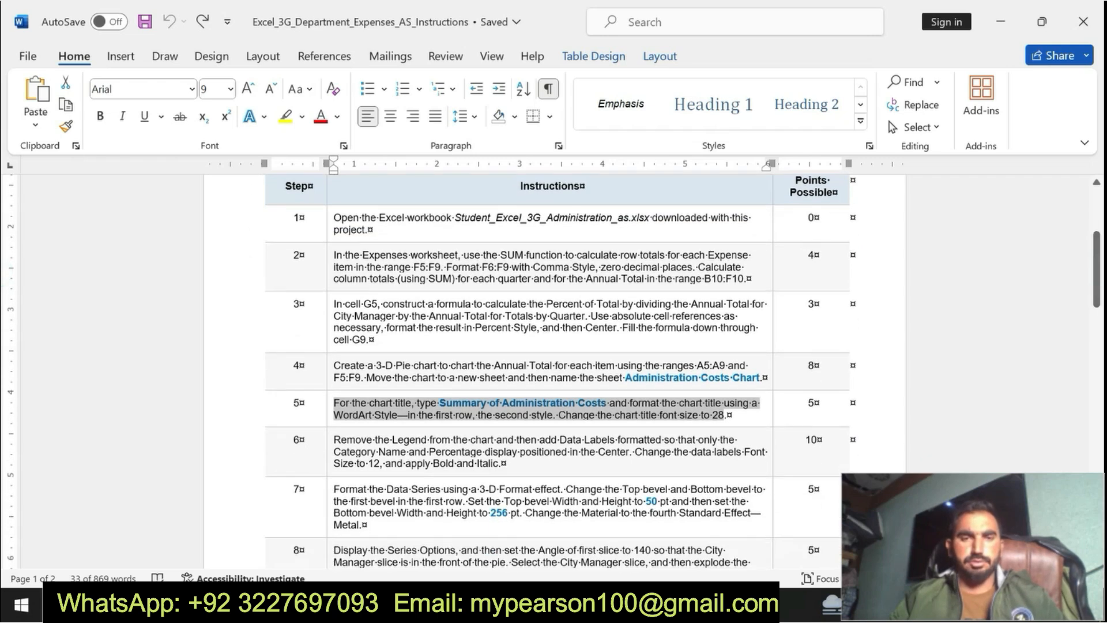
left_click_drag(334, 440, 499, 463)
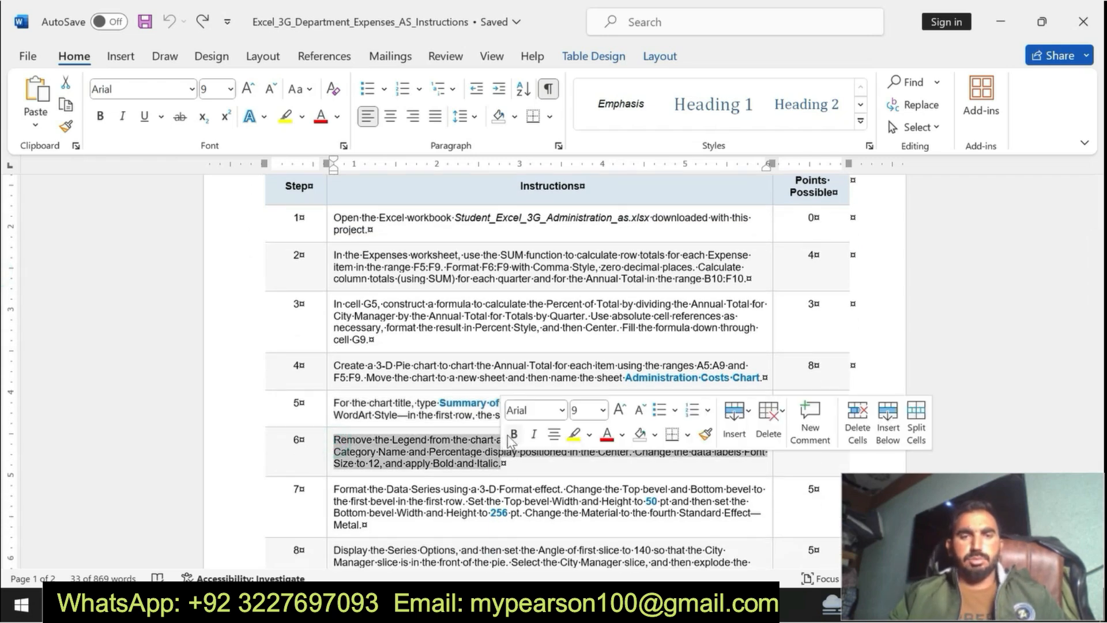
left_click(512, 434)
left_click(573, 434)
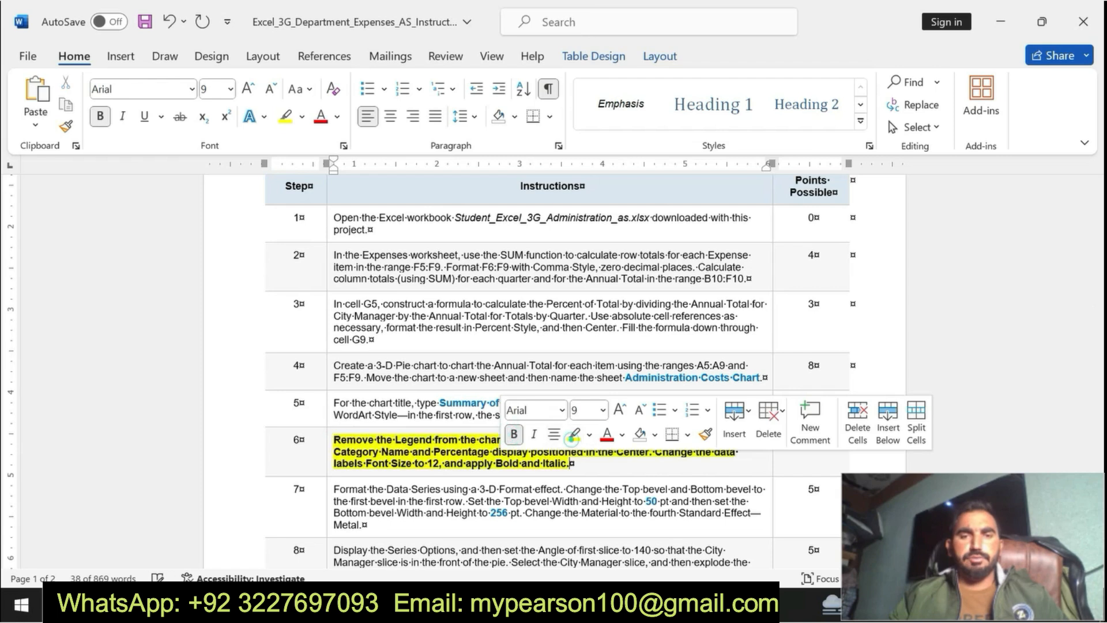
Step: Reread the legend and data label part of step 6 in Word, and in Excel remove the pie chart's legend and add data labels
left_click(337, 441)
left_click_drag(334, 441, 569, 464)
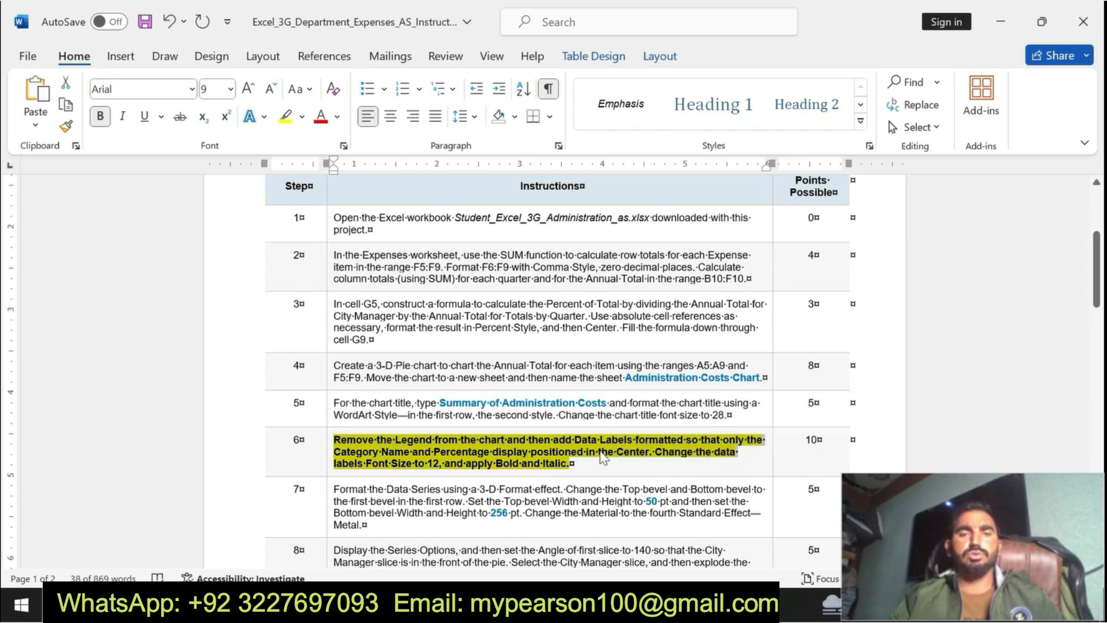
left_click(345, 466)
left_click_drag(334, 441, 585, 452)
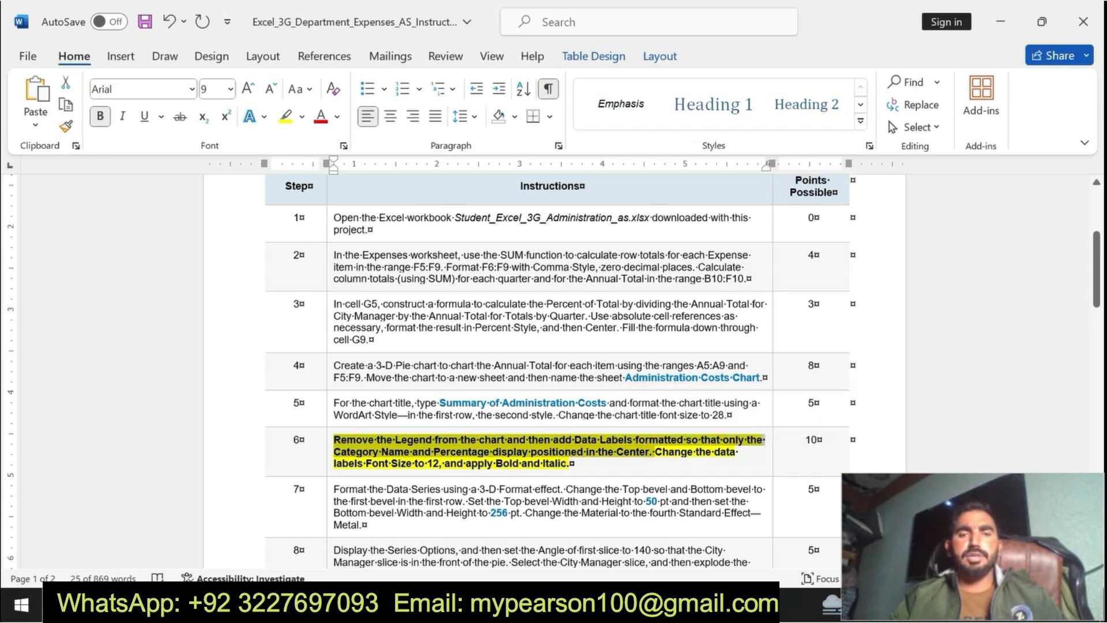
key("alt+Tab")
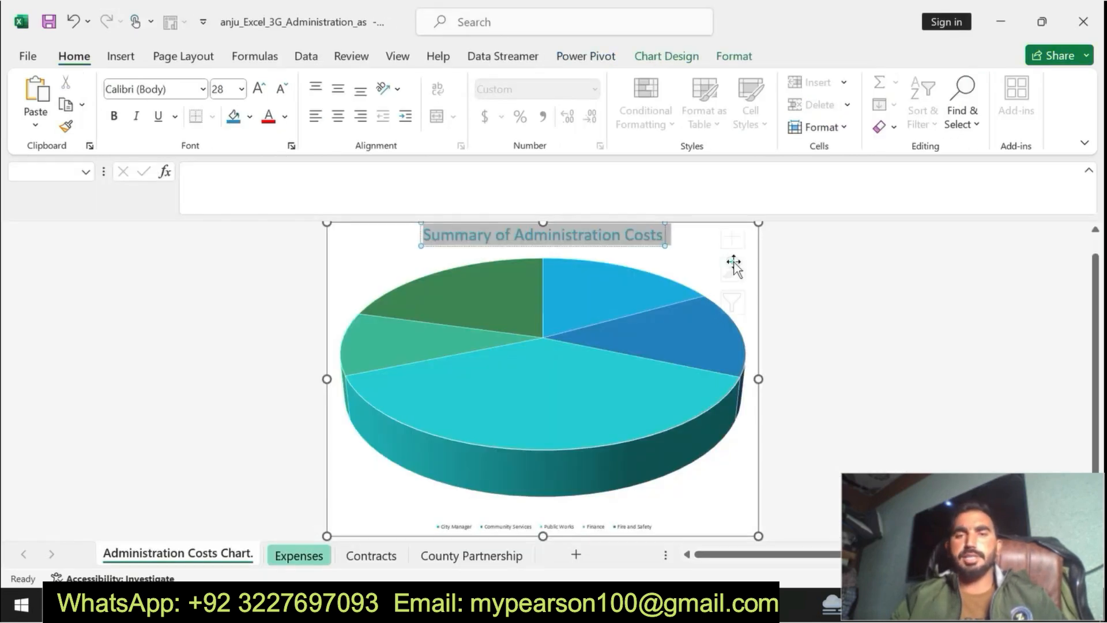
left_click(734, 265)
left_click(742, 237)
left_click(779, 298)
left_click(872, 280)
left_click(912, 396)
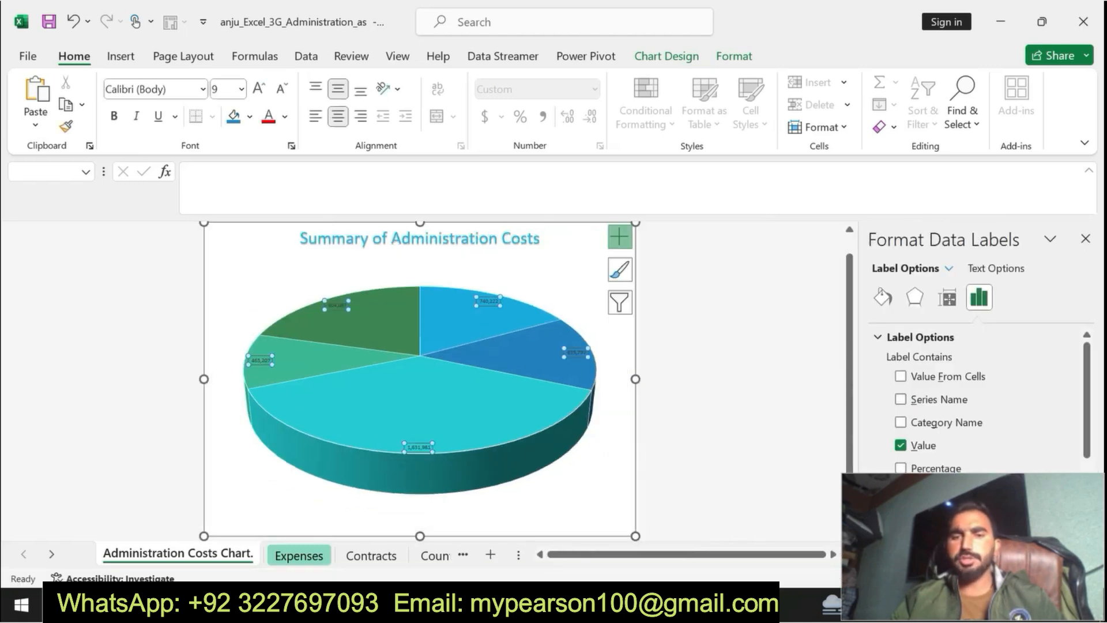
Step: Set the pie chart's data labels to contain only the category name and percentage, without the value
key("alt+Tab")
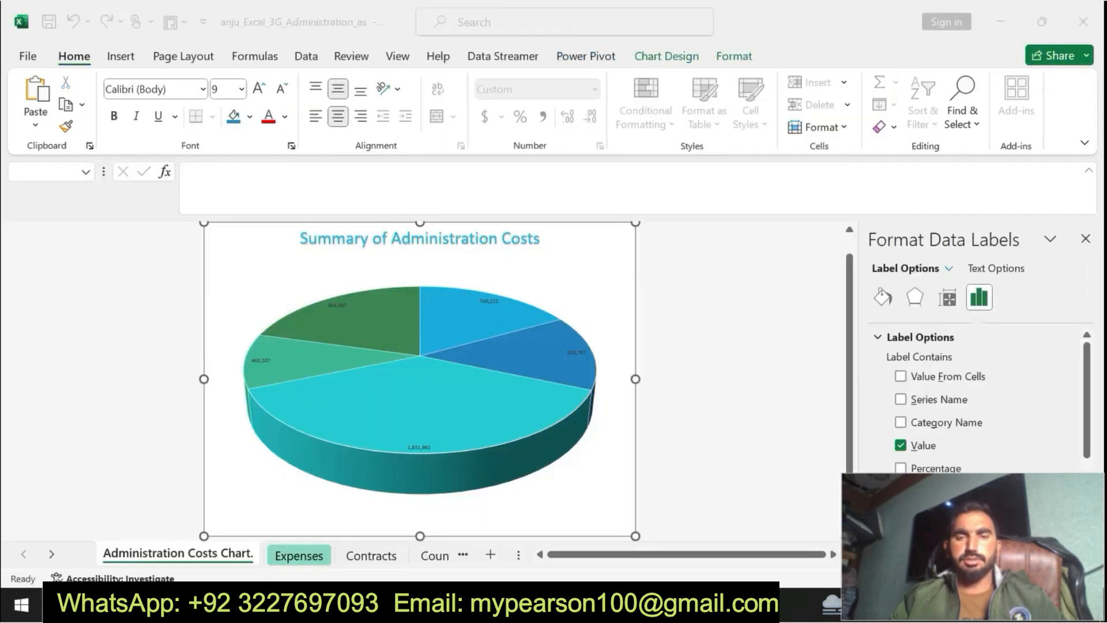
key("alt+Tab")
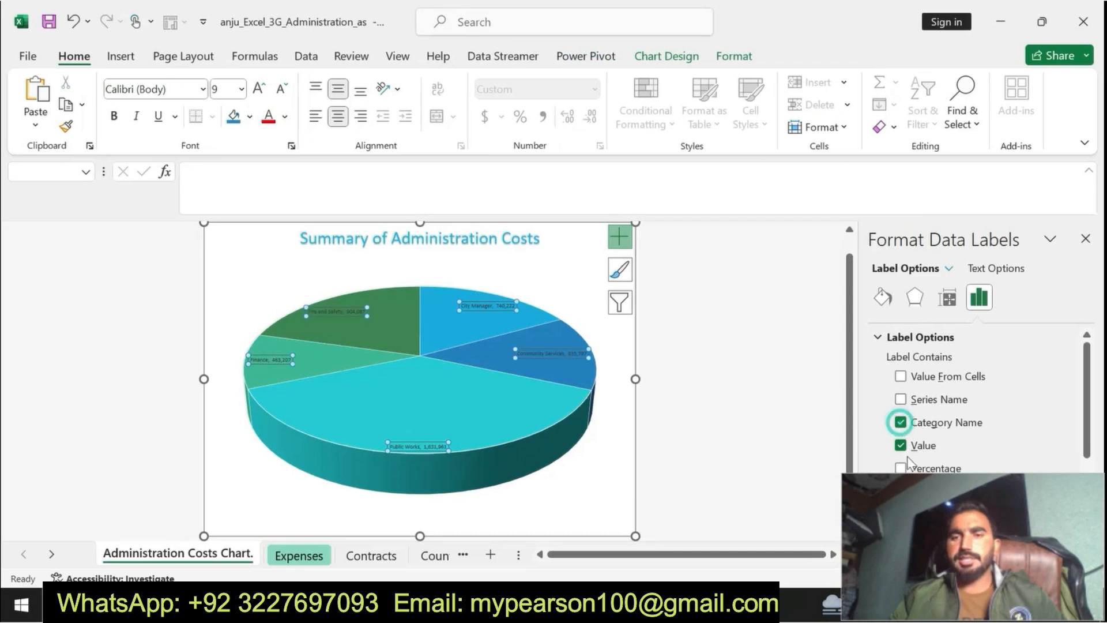
left_click(900, 468)
left_click(901, 445)
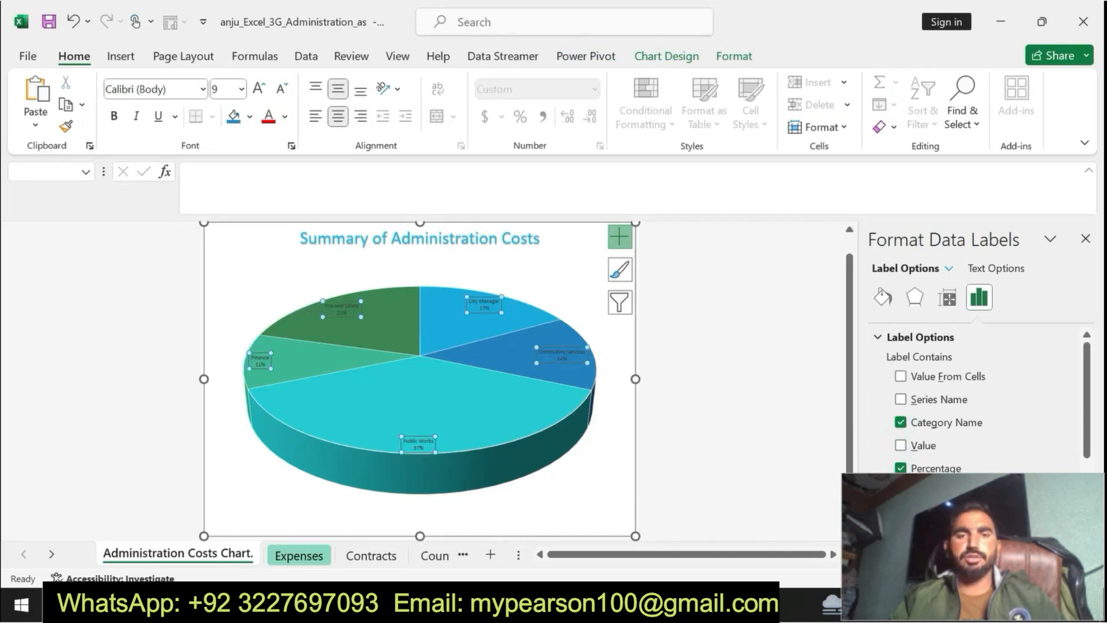
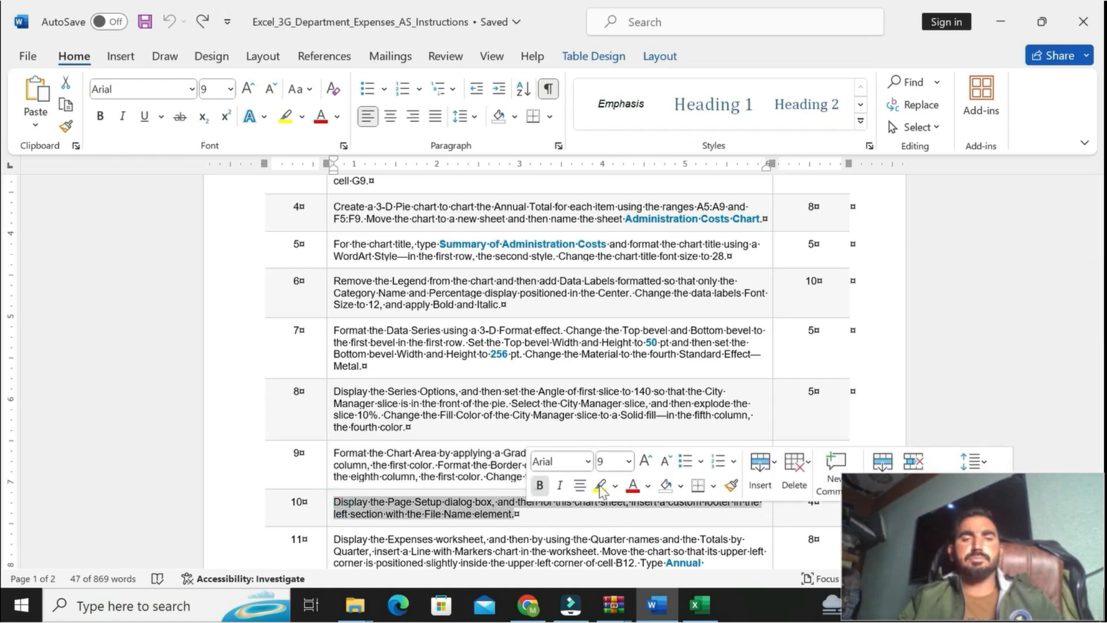
Step: Make the step 10 instruction in Word bold with yellow highlighting, and read its custom footer requirements
left_click(539, 484)
left_click(600, 485)
left_click_drag(328, 502, 617, 513)
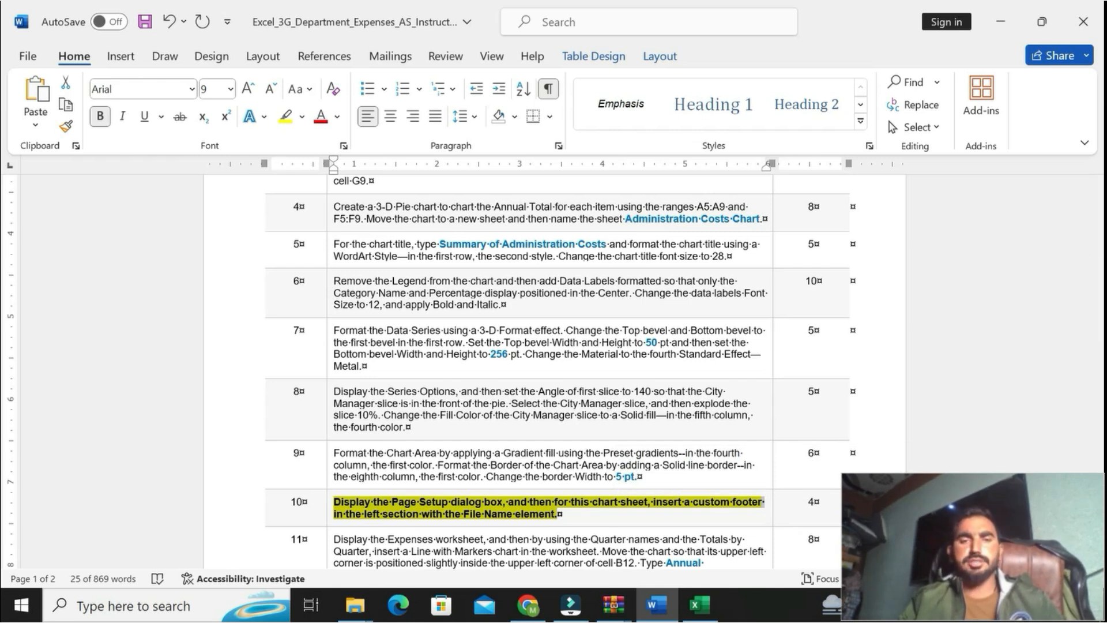
left_click(343, 502)
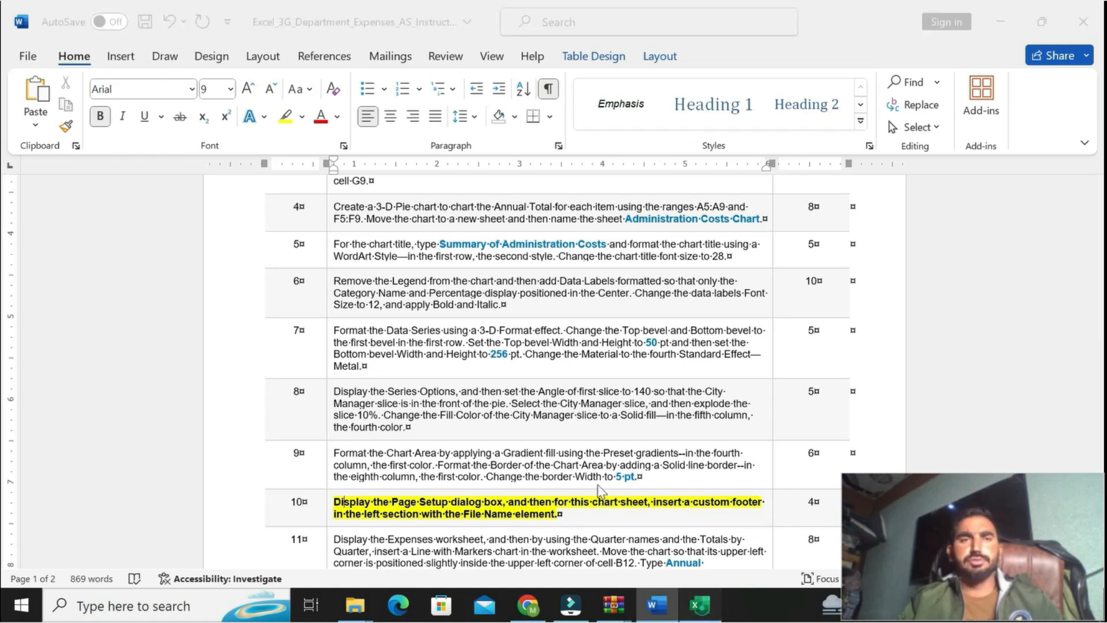
left_click(699, 604)
left_click(656, 604)
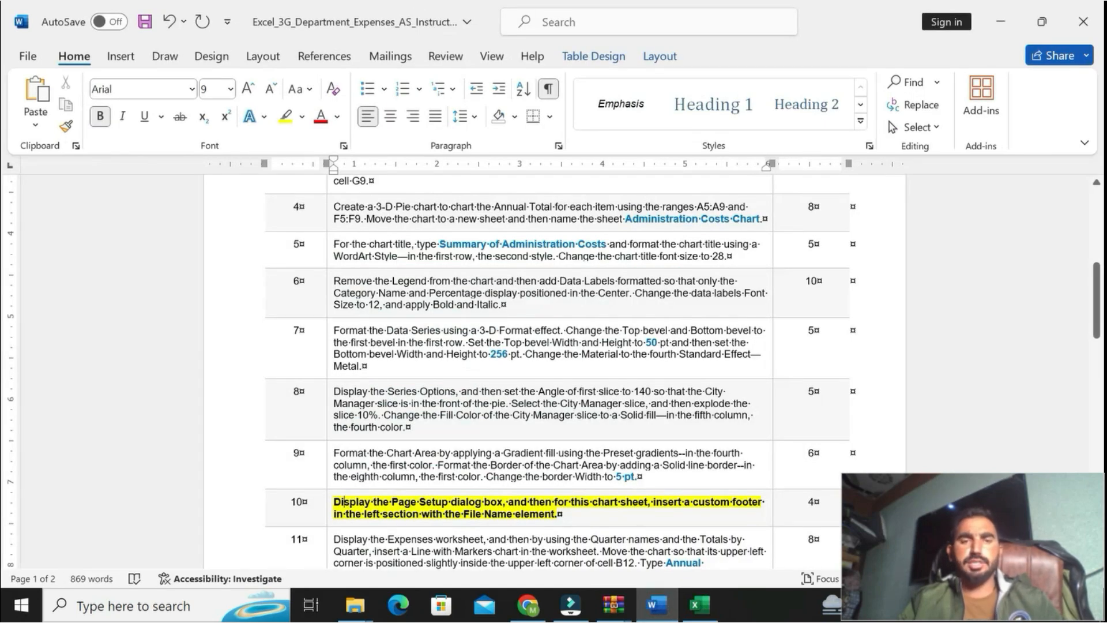
Step: In Excel, add a custom footer to the Administration Costs Chart sheet with the File Name element in the left section
left_click(699, 604)
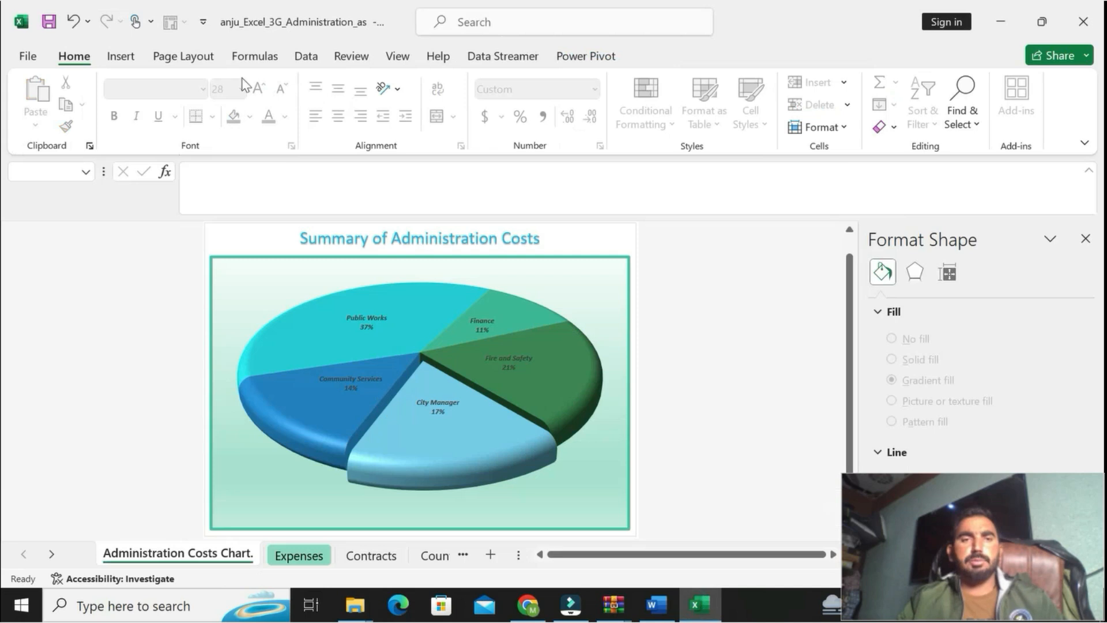
left_click(184, 55)
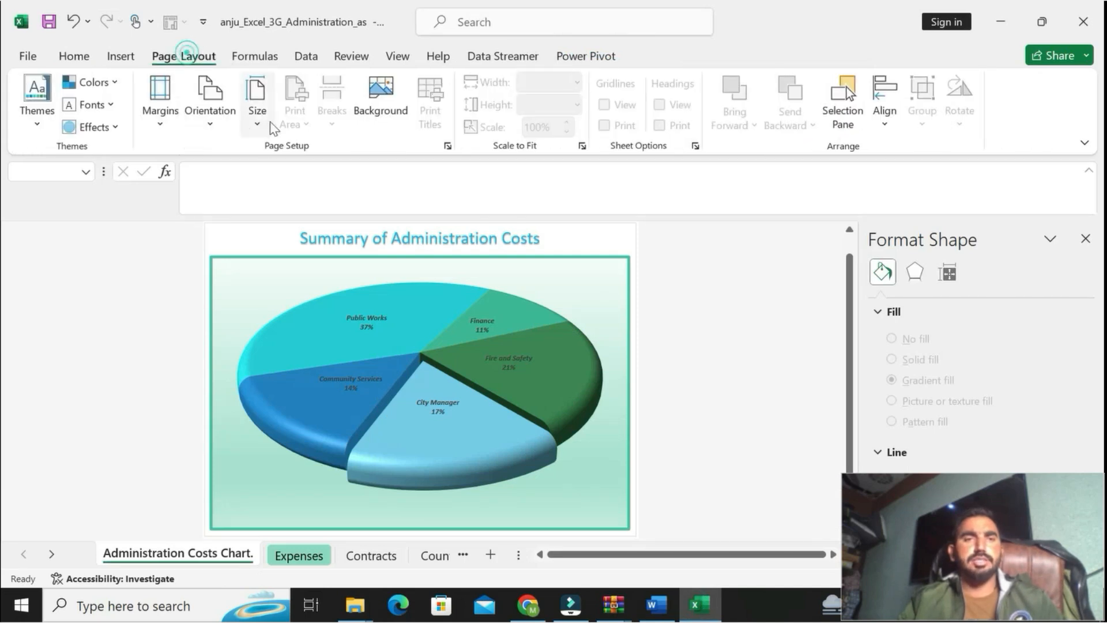
left_click(163, 129)
left_click(227, 480)
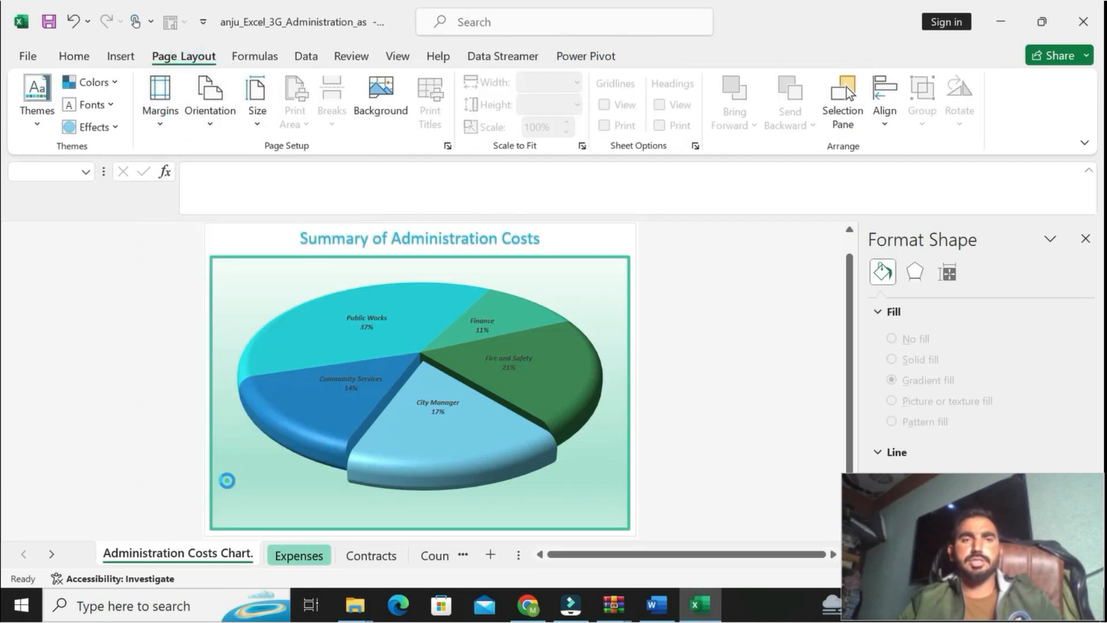
left_click(712, 176)
left_click(834, 286)
left_click(628, 456)
left_click(834, 339)
left_click(1001, 483)
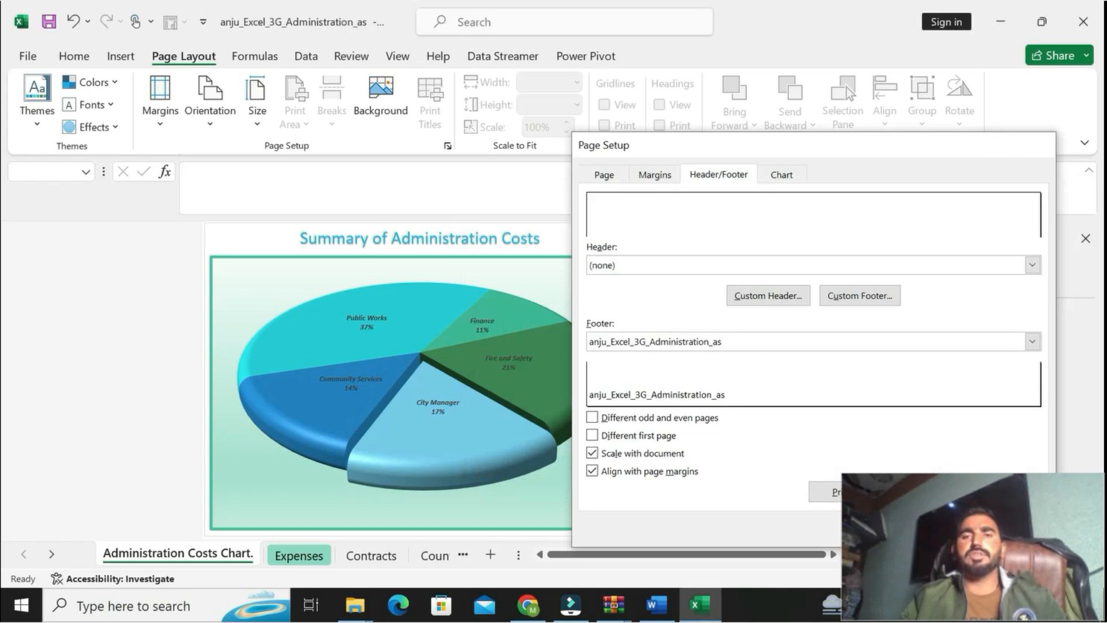
left_click(937, 527)
Step: In Word, undo the bold and highlighting on step 10, and make the step 11 instruction bold with yellow highlighting
left_click(657, 602)
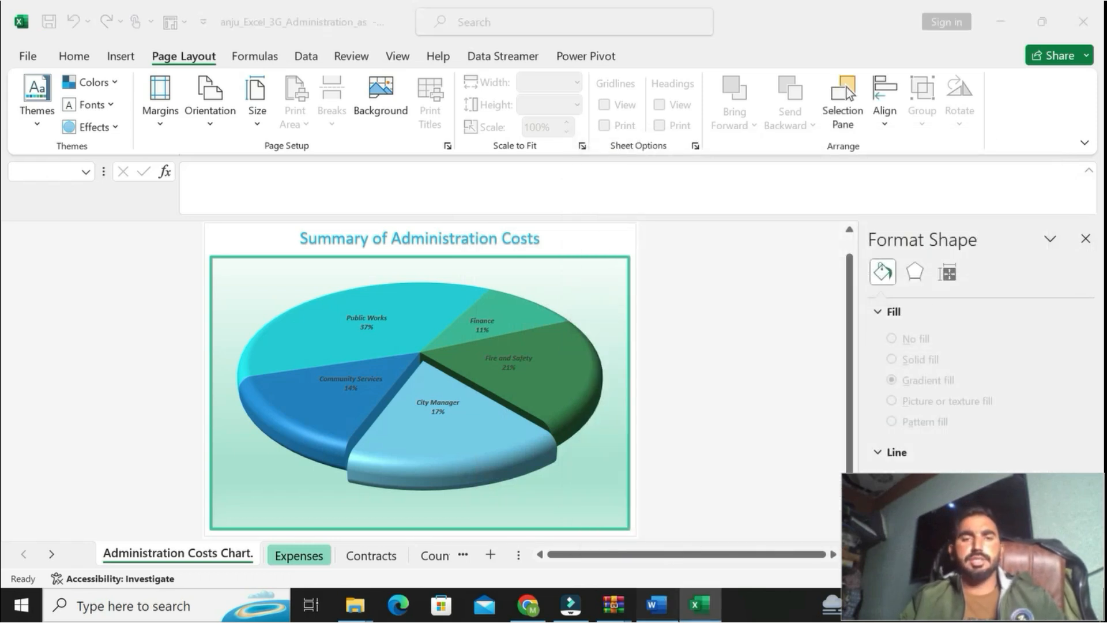
key("ctrl+z")
key("ctrl+z")
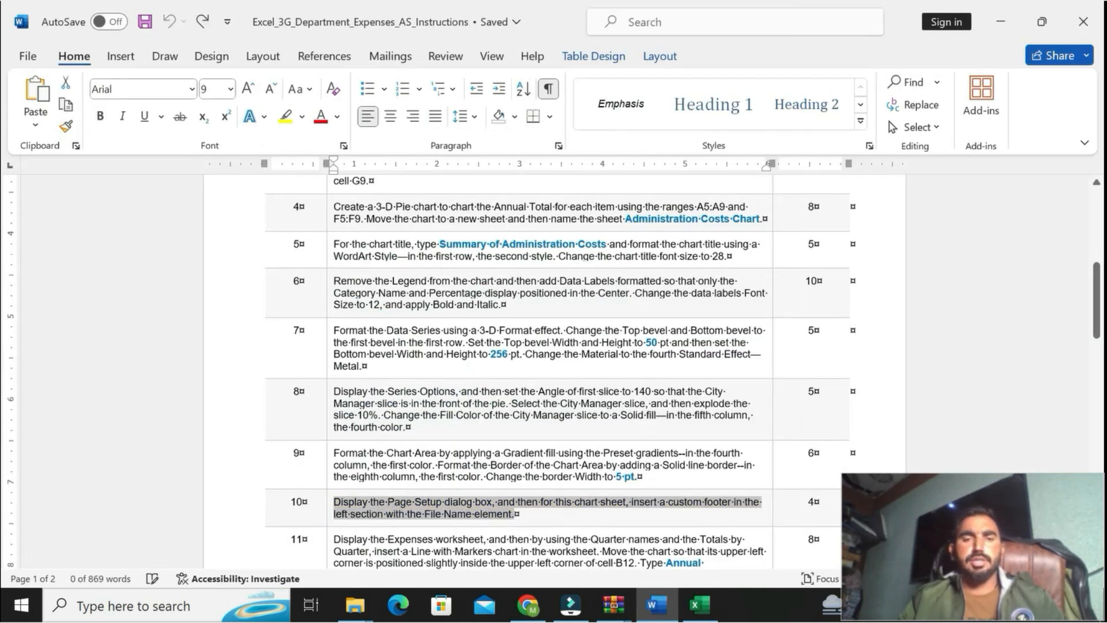
scroll(553, 369, "down", 3)
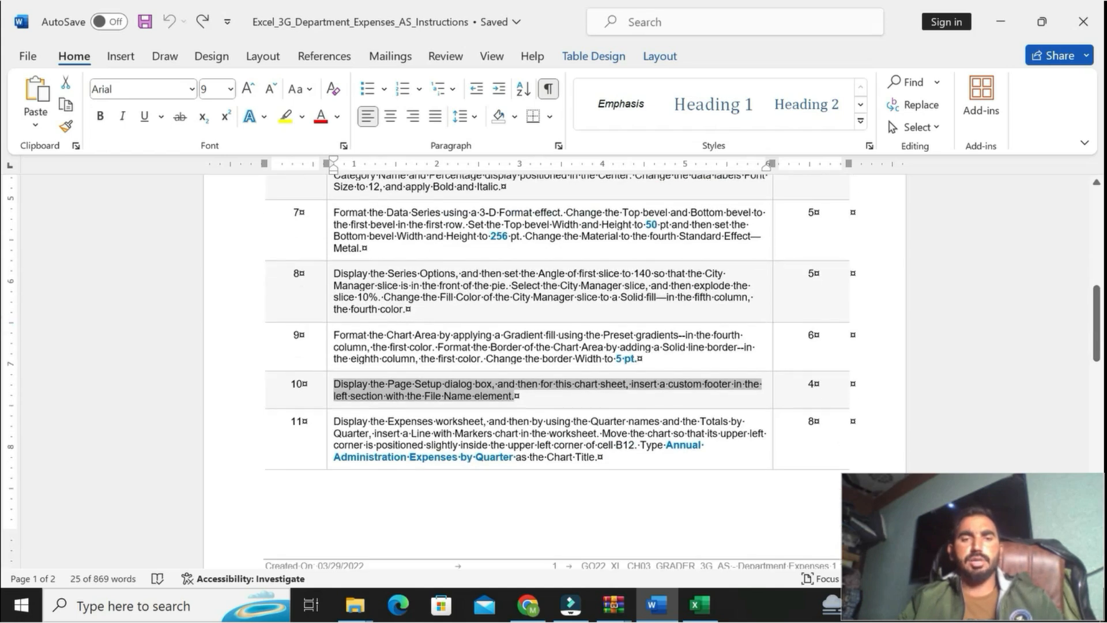
mouse_move(597, 444)
left_mouse_down()
mouse_move(337, 426)
mouse_move(340, 440)
mouse_move(435, 424)
mouse_move(602, 453)
left_mouse_up()
left_click(346, 428)
left_click(613, 426)
left_click(672, 426)
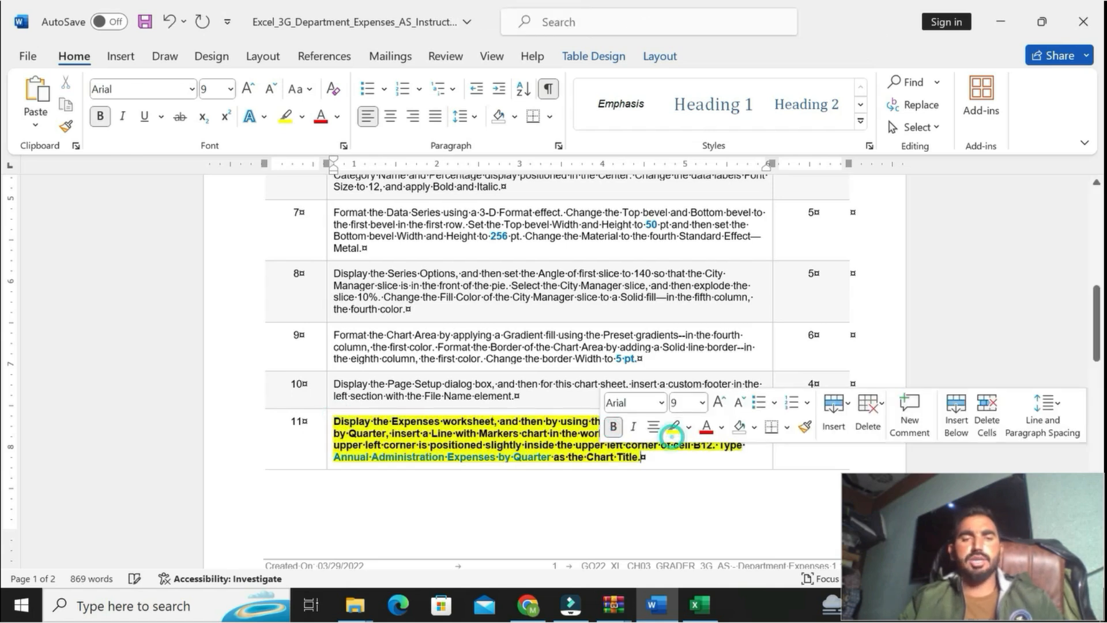
Step: Display the Expenses worksheet in Excel, and reread step 11 in Word for the quarter names and totals to chart
left_click_drag(333, 420, 640, 458)
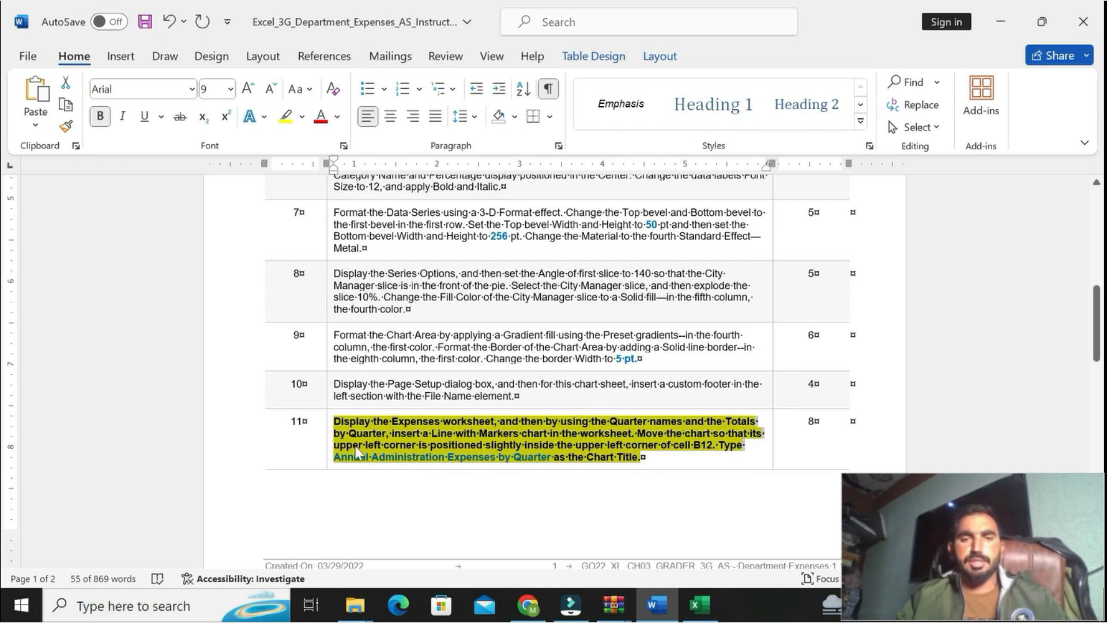
left_click(433, 430)
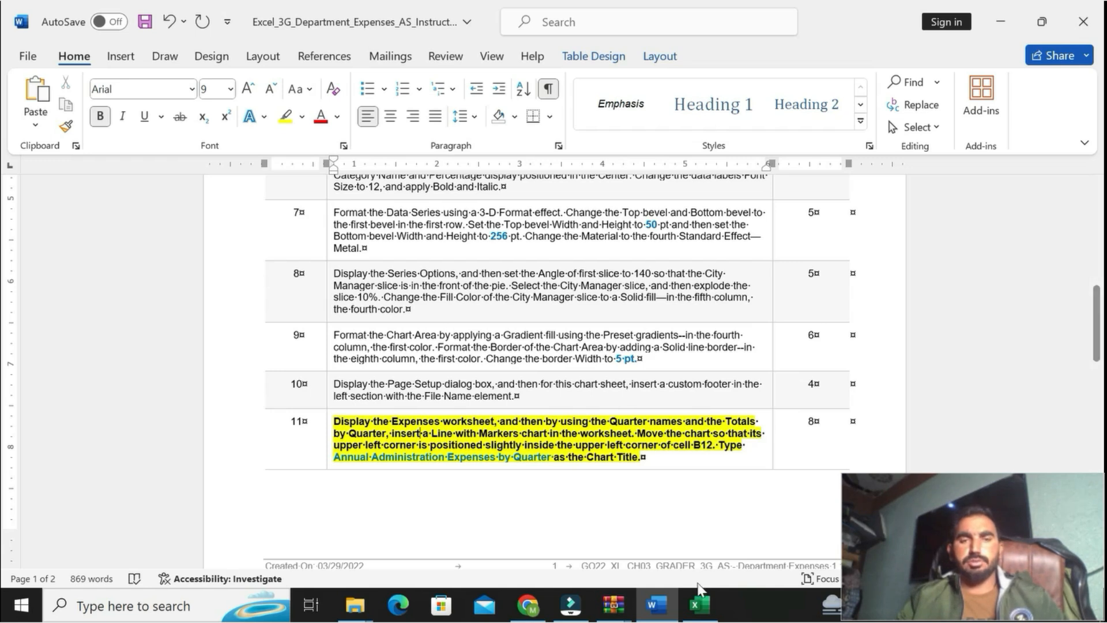
left_click(699, 604)
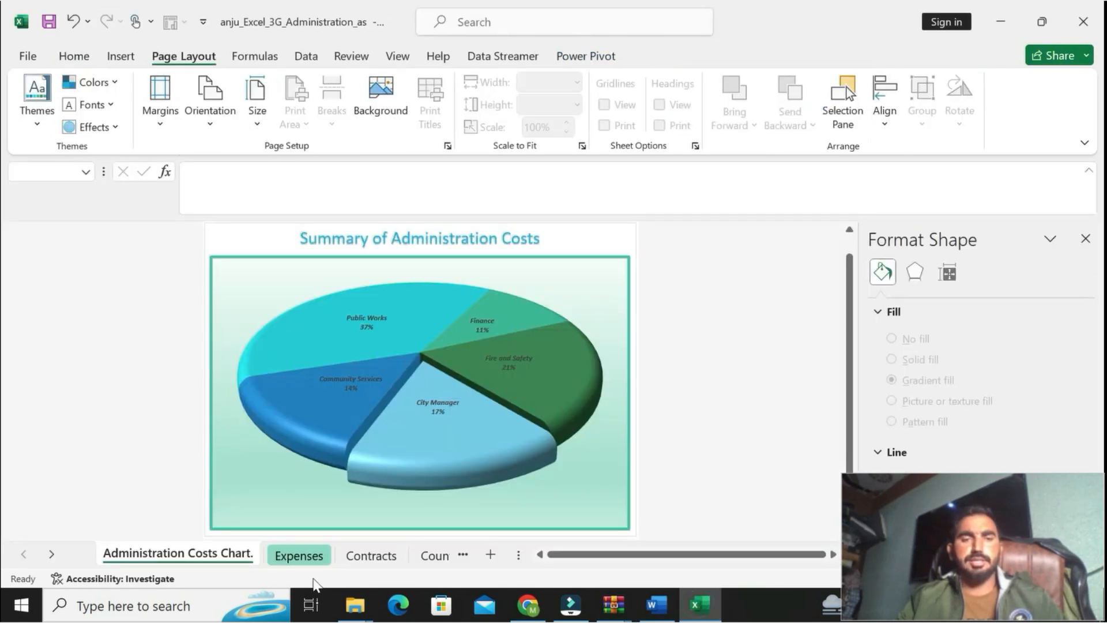
left_click(298, 555)
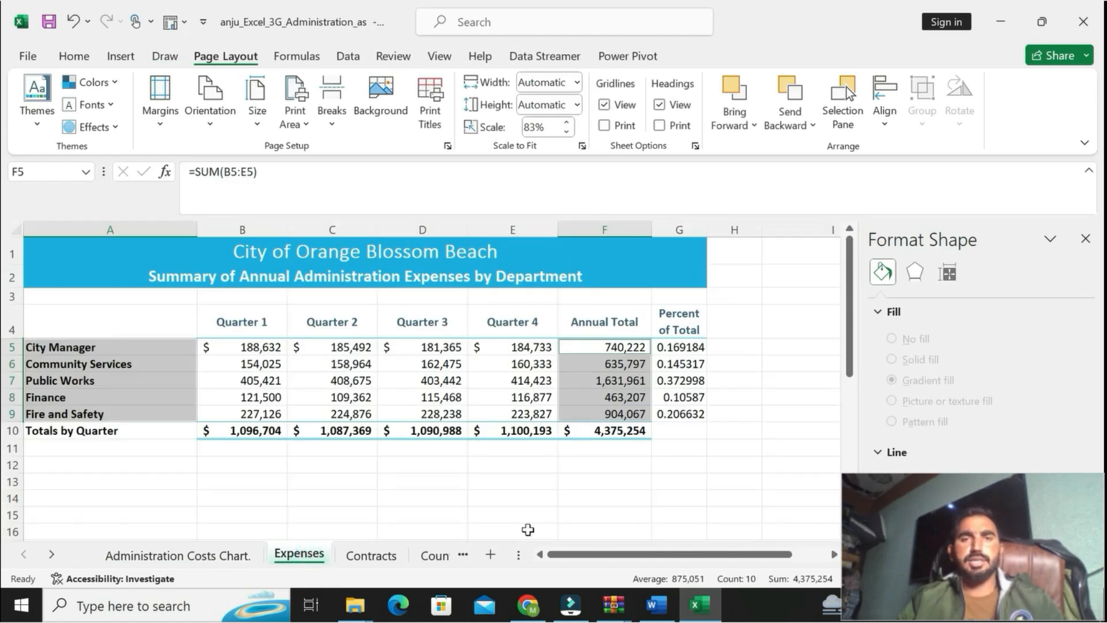
left_click(656, 604)
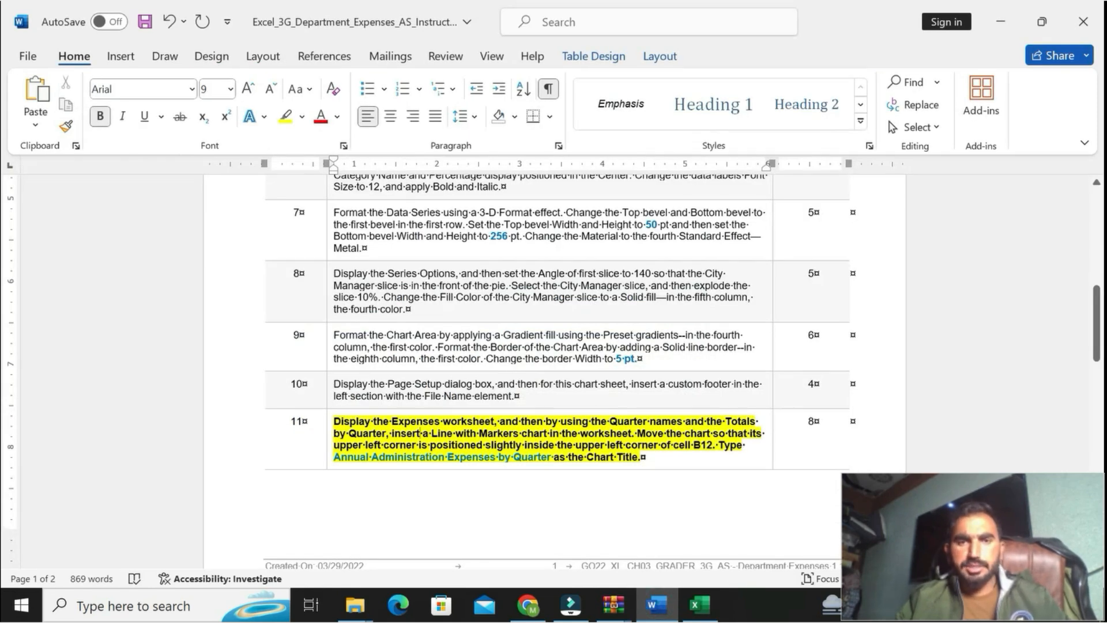
left_click_drag(610, 421, 758, 422)
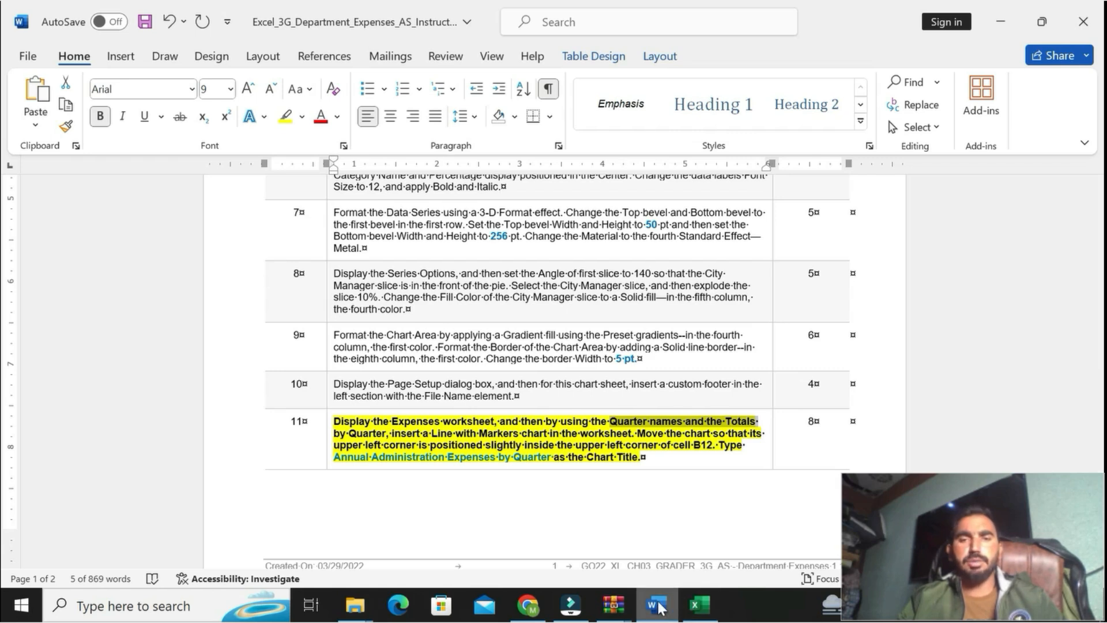
left_click(700, 604)
left_click_drag(86, 347, 94, 409)
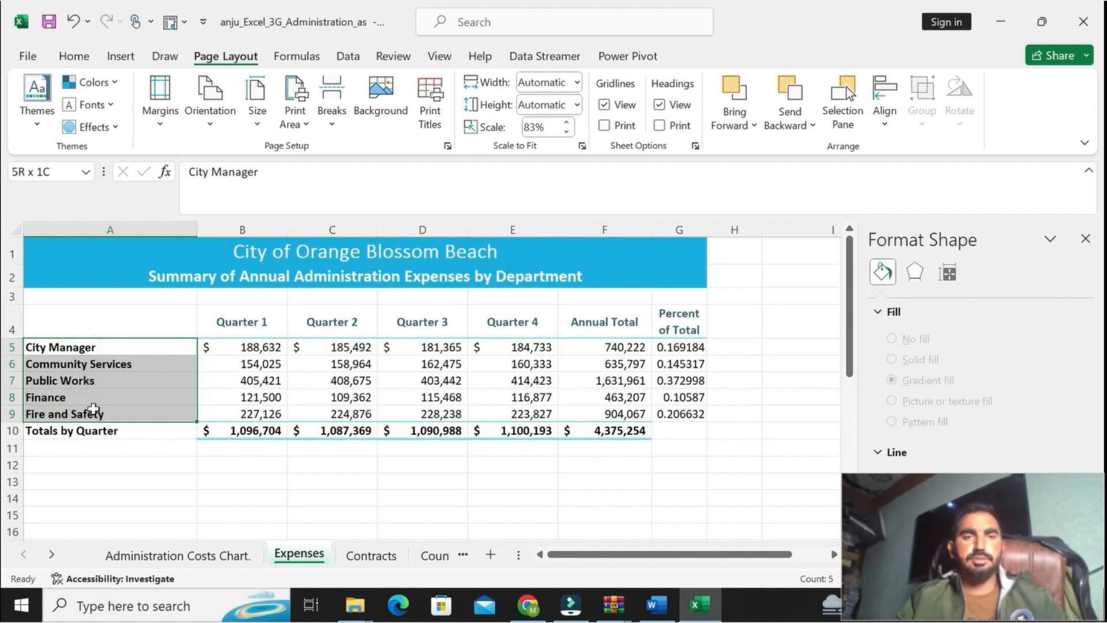
left_click_drag(94, 410, 94, 410)
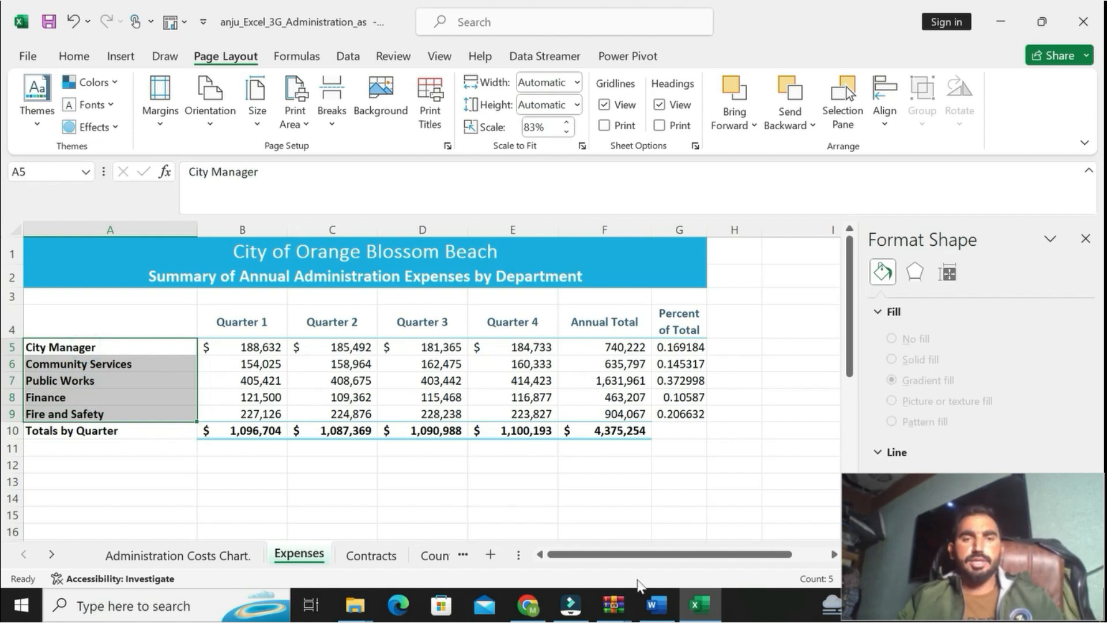
left_click(656, 606)
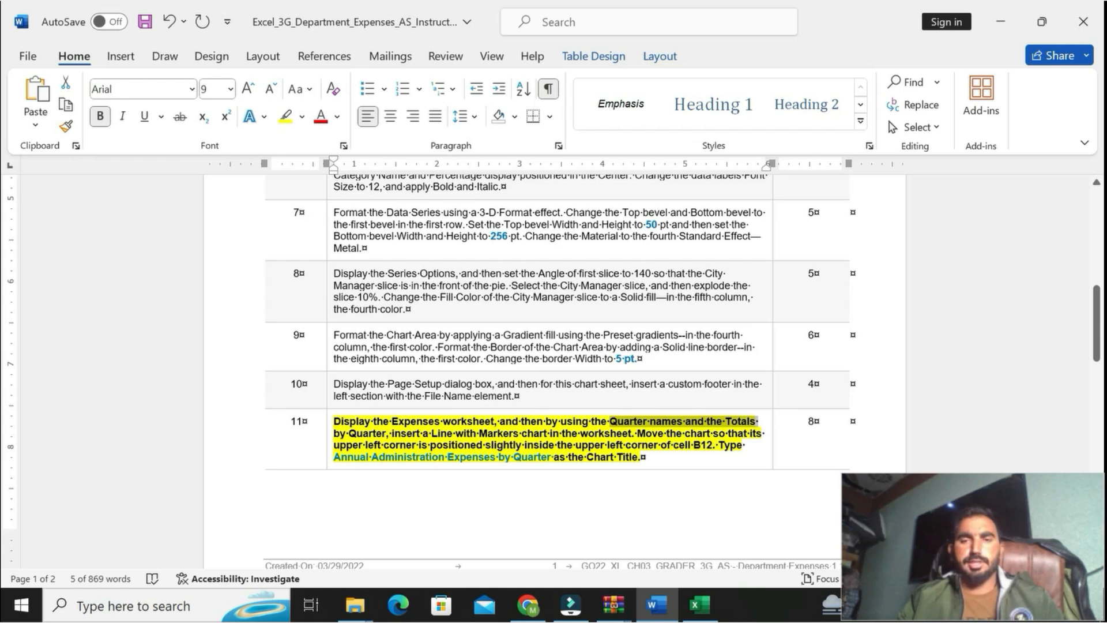
left_click(698, 604)
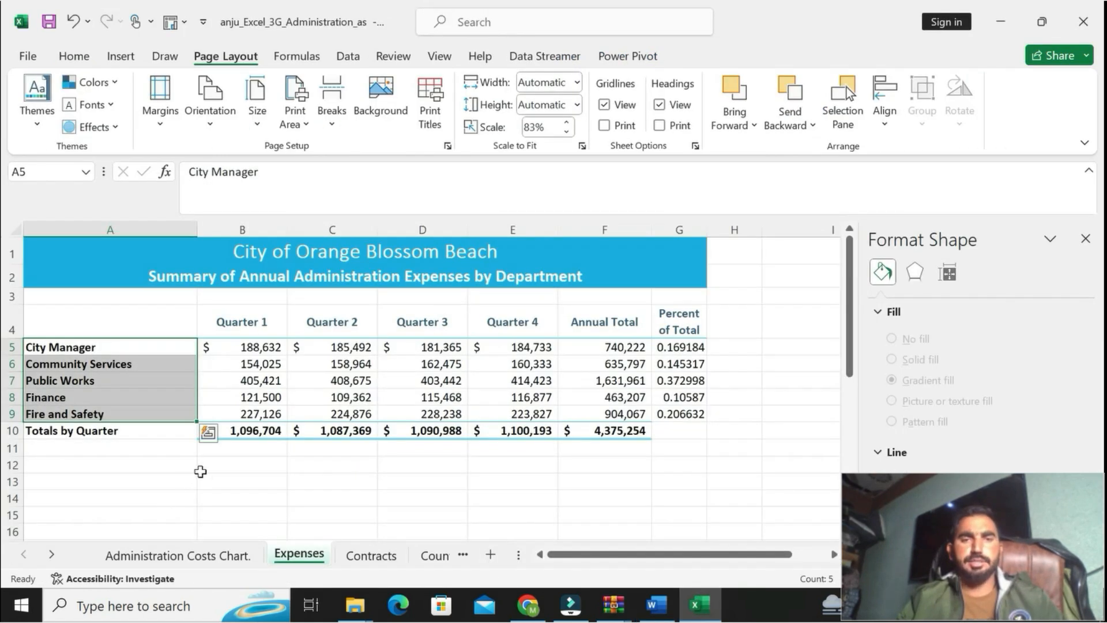
left_click_drag(245, 431, 487, 430)
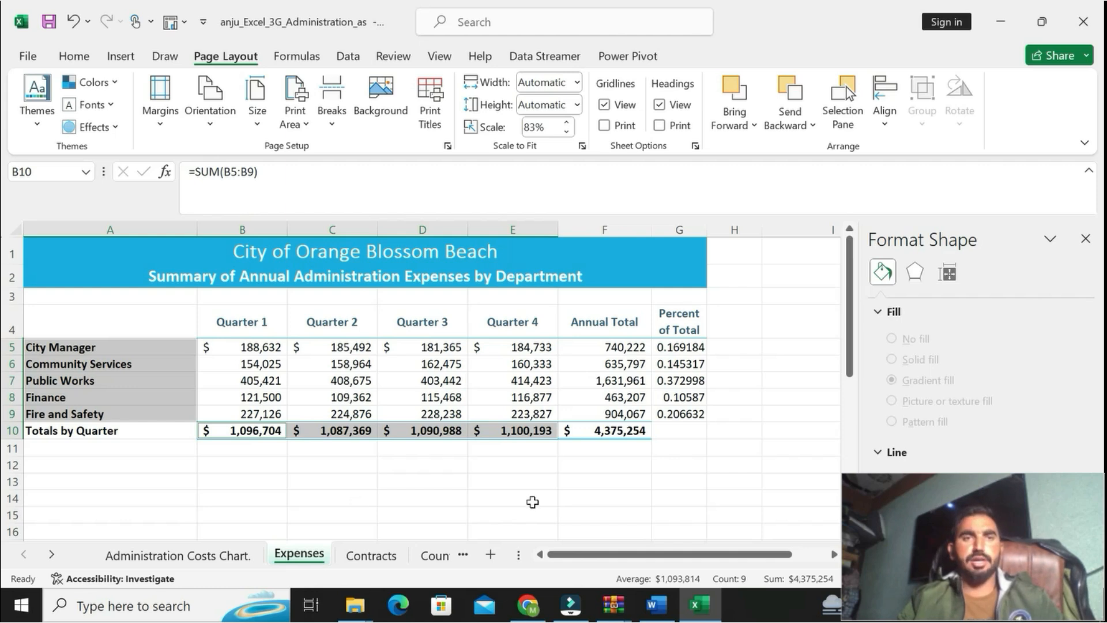
left_click(653, 610)
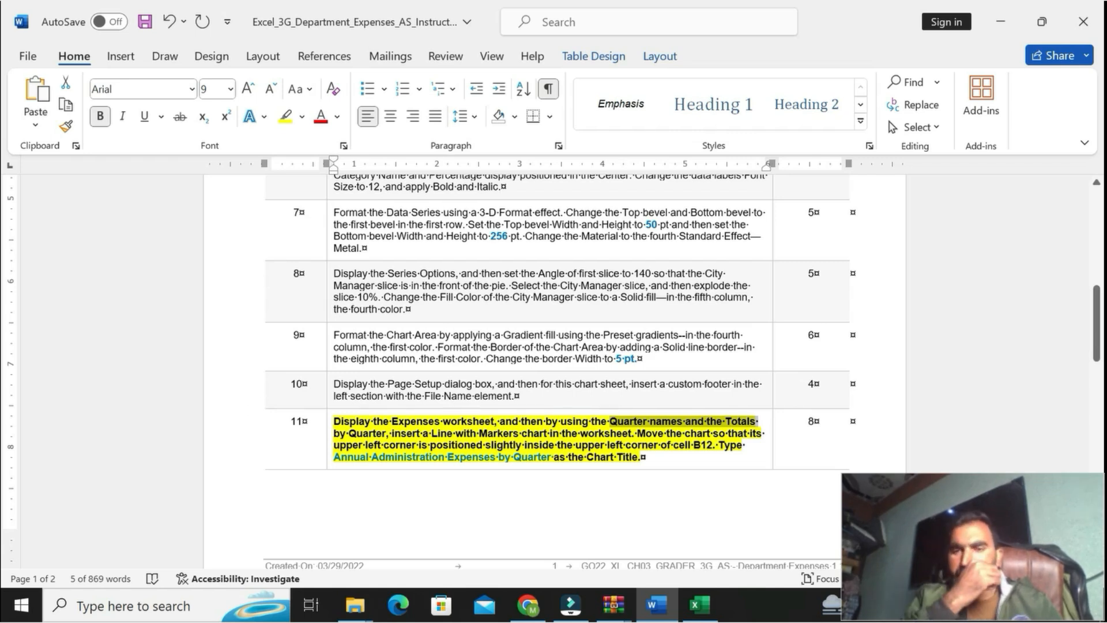
left_click(700, 604)
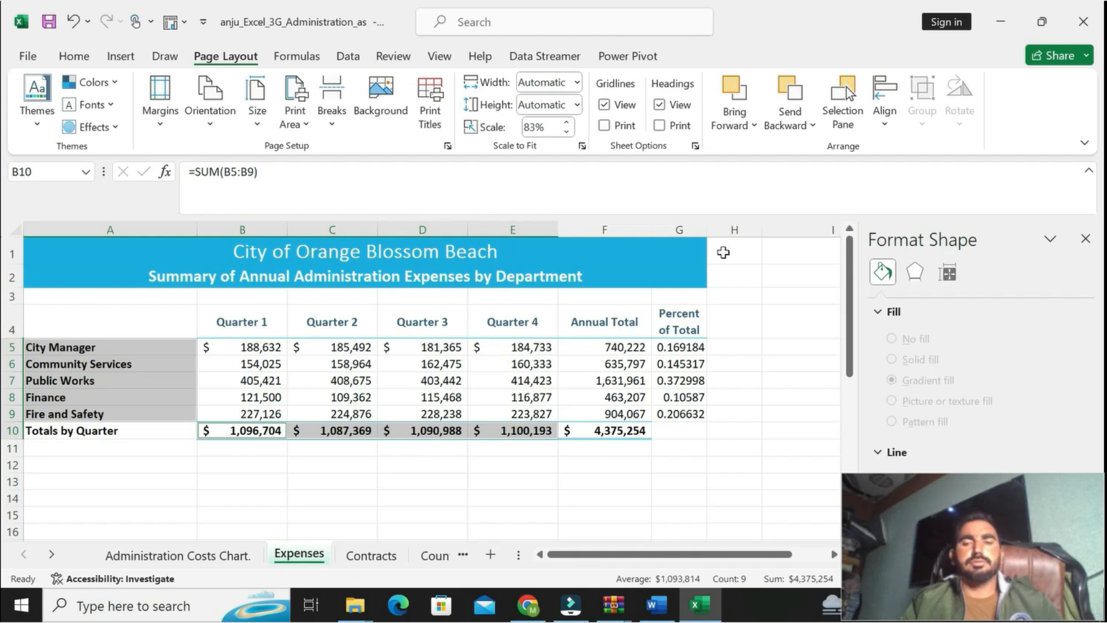
left_click(657, 605)
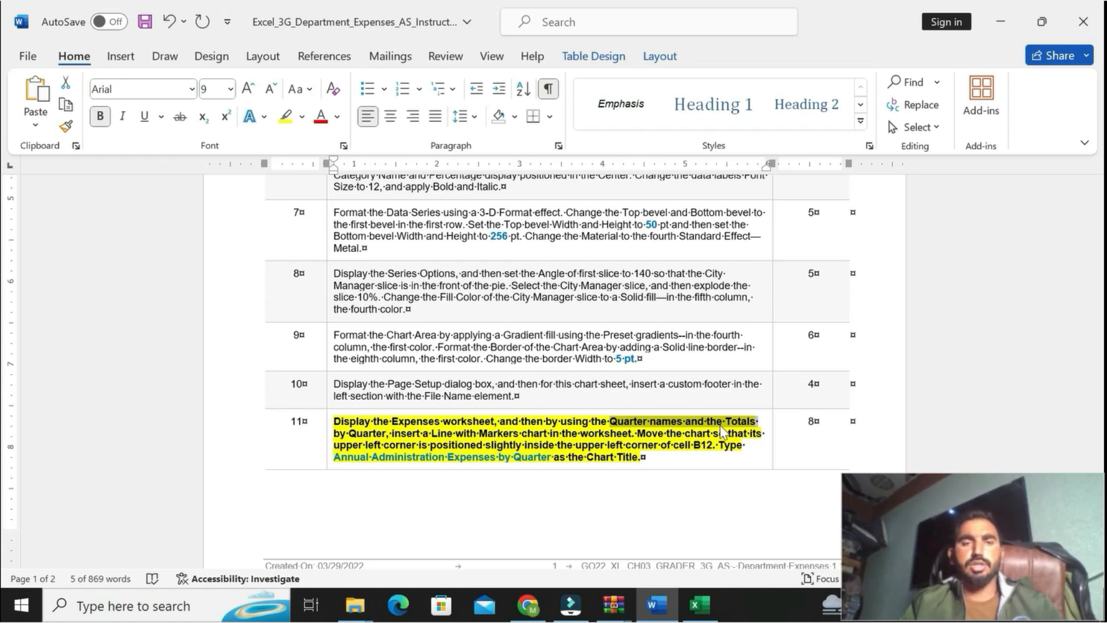
Step: In Excel, select the quarter names in B4:E4 together with the Totals by Quarter in B10:E10
left_click(698, 604)
left_click_drag(242, 324, 497, 332)
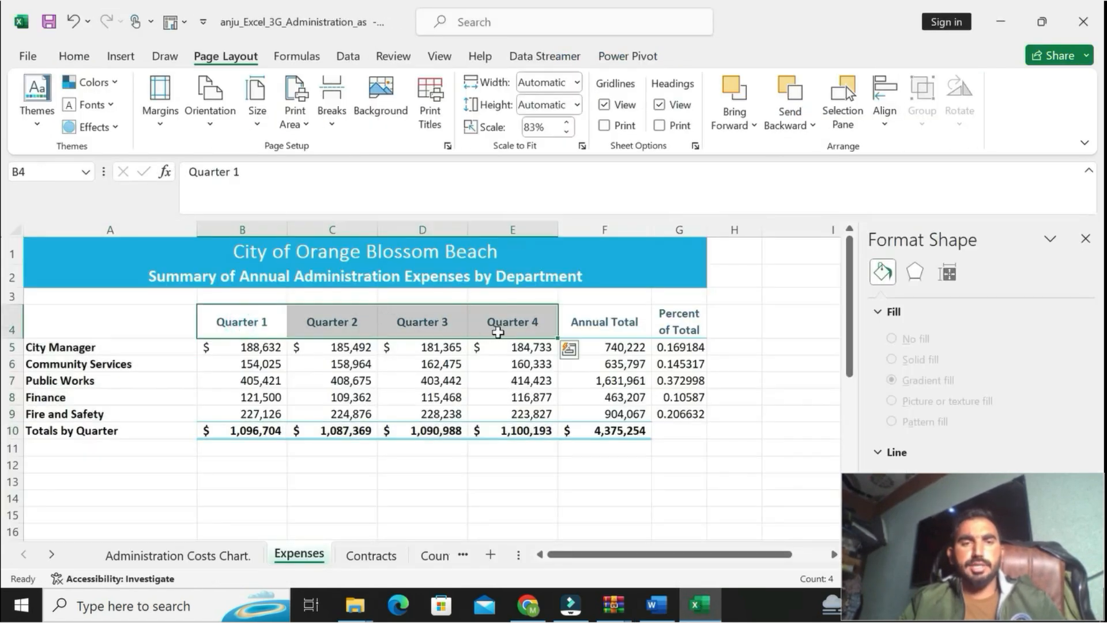
left_click(251, 430, "ctrl")
left_click_drag(251, 430, 497, 430)
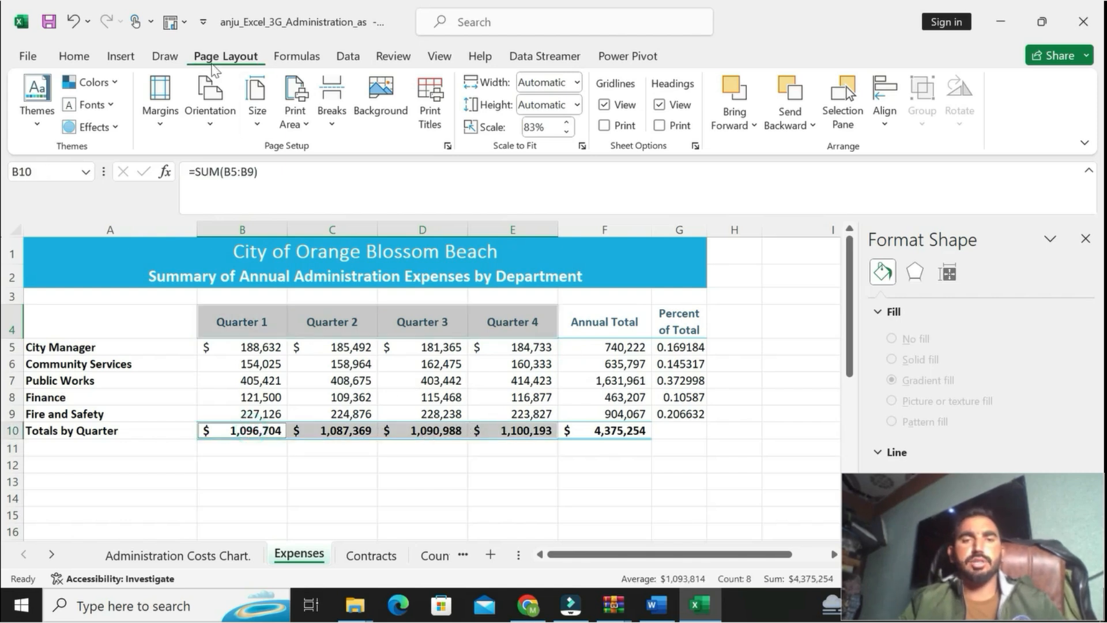
left_click(114, 68)
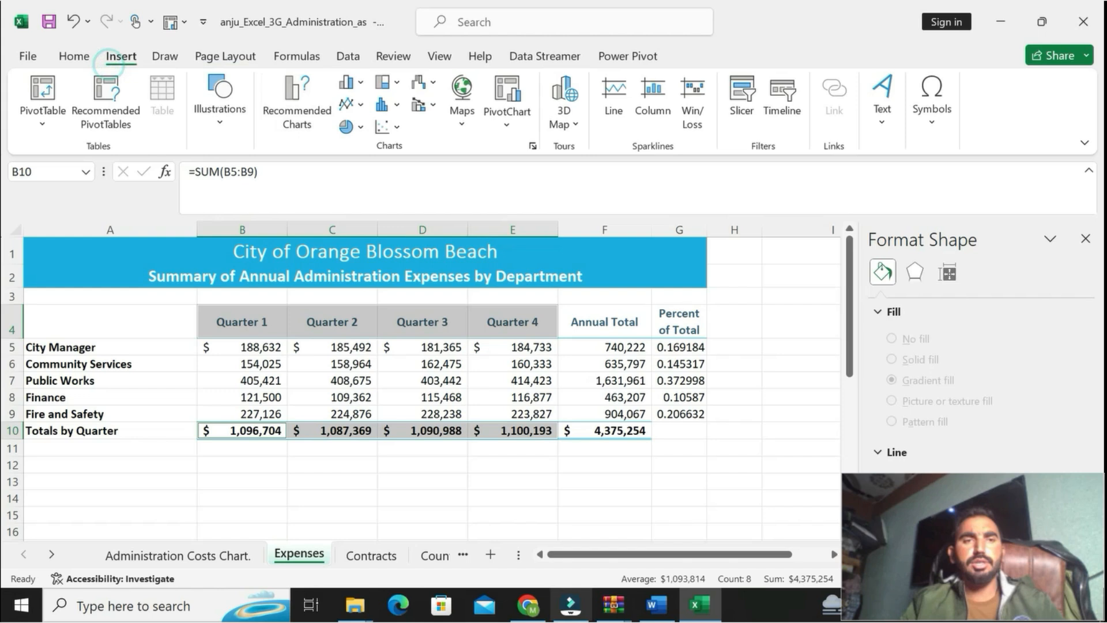
Step: Reread the chart type part of step 11 in Word, and in Excel insert a Line with Markers chart from the selected ranges
left_click(657, 604)
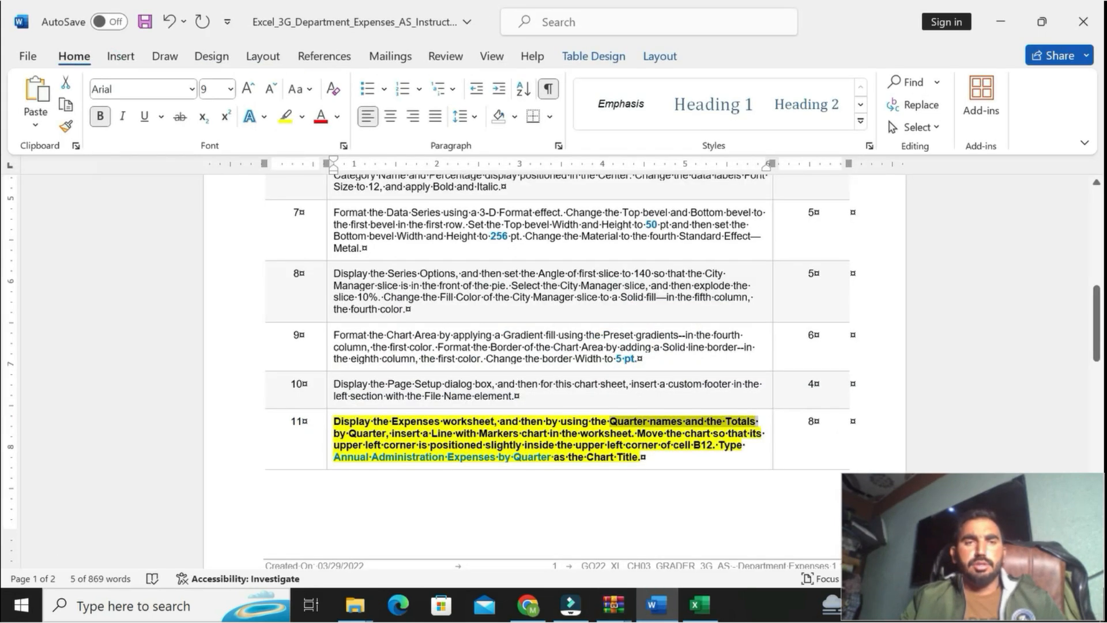
left_click_drag(392, 434, 631, 434)
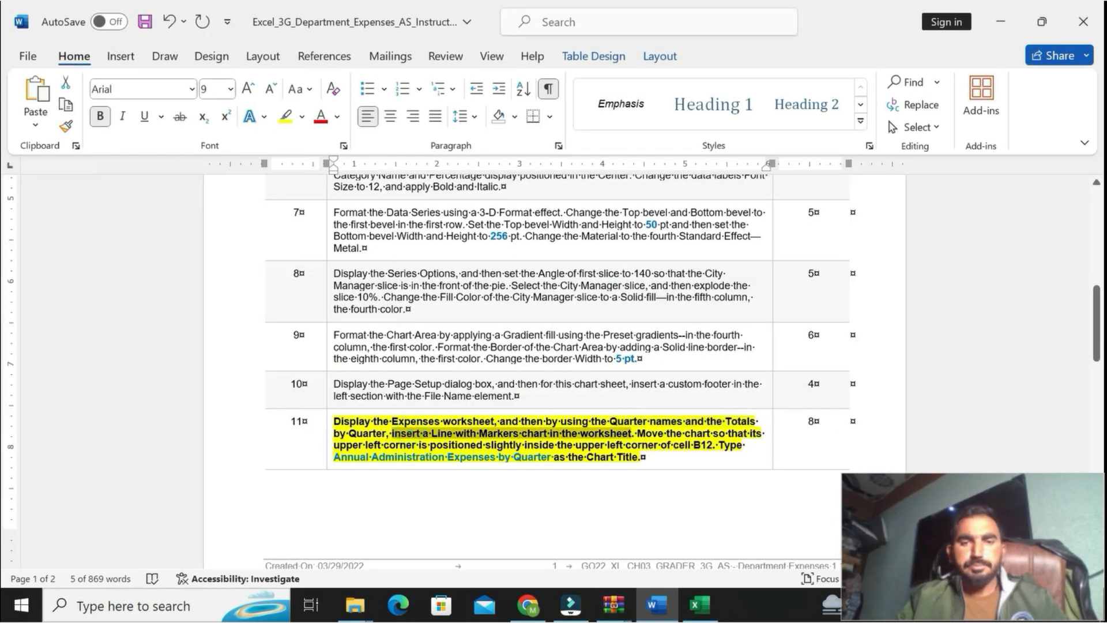
left_click(700, 605)
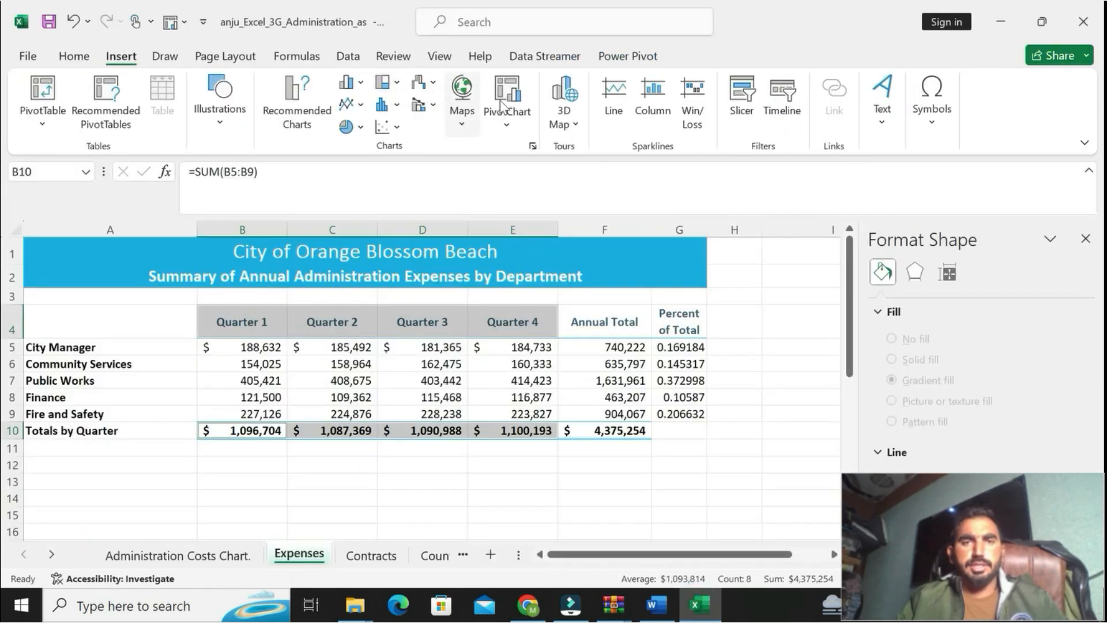
left_click(297, 104)
left_click(407, 76)
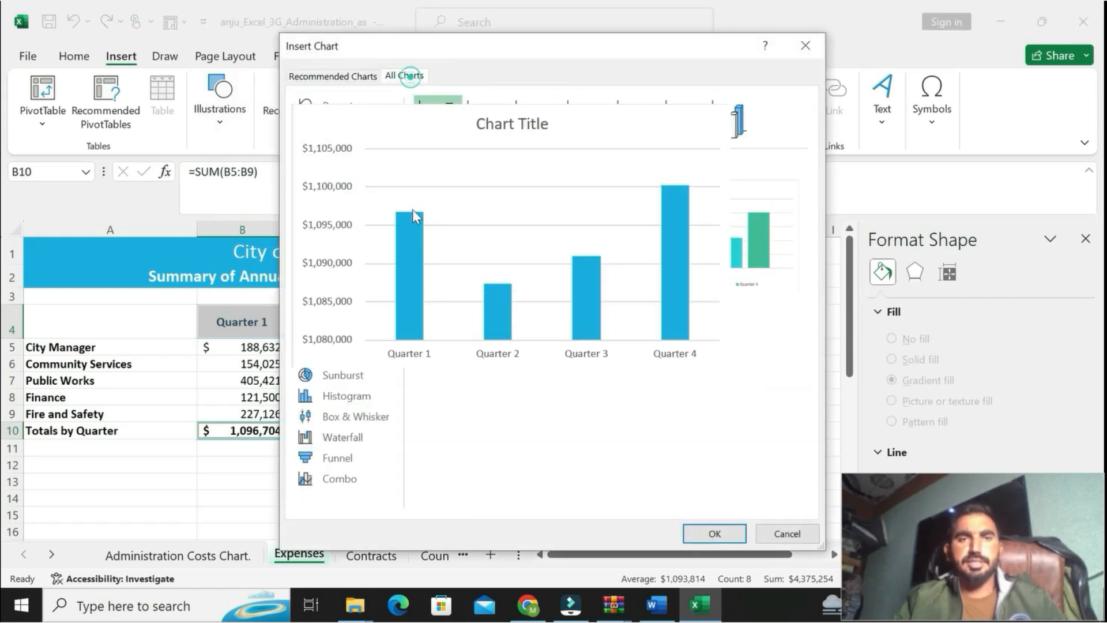
left_click(335, 168)
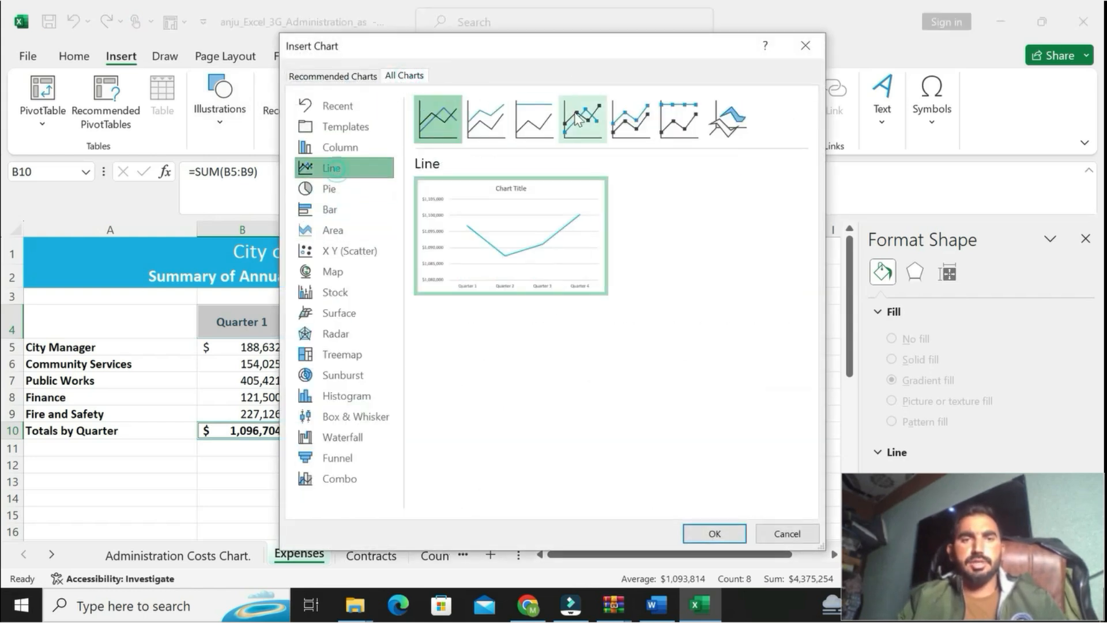
left_click(587, 132)
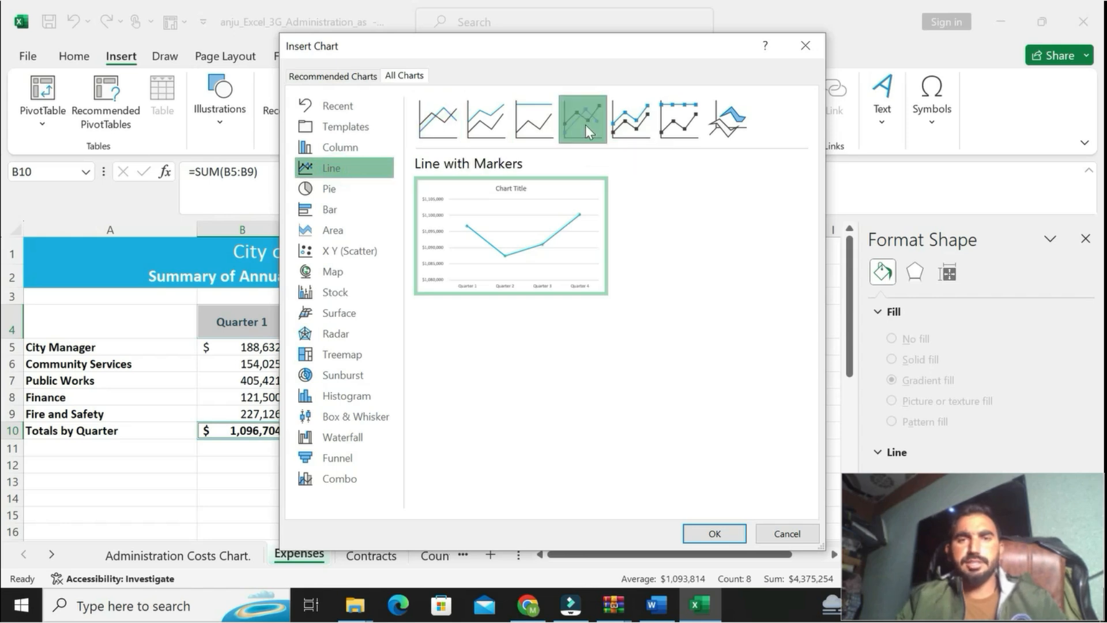
left_click(715, 533)
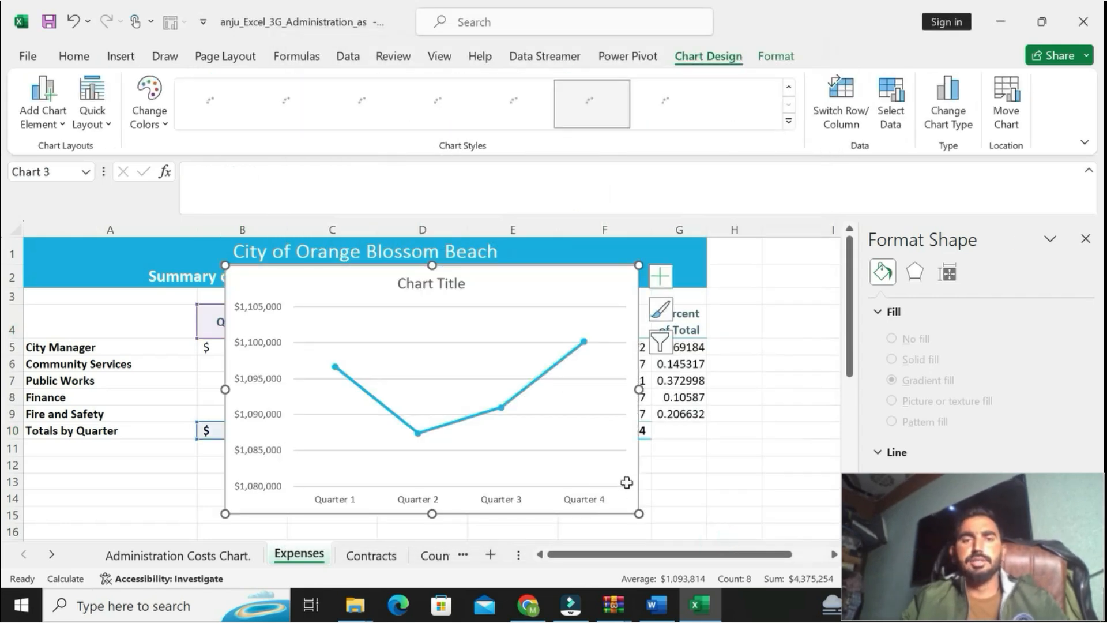
Step: Check the chart placement part of step 11 in Word, and in Excel move the line chart below the table, against column A's left edge
left_click(656, 605)
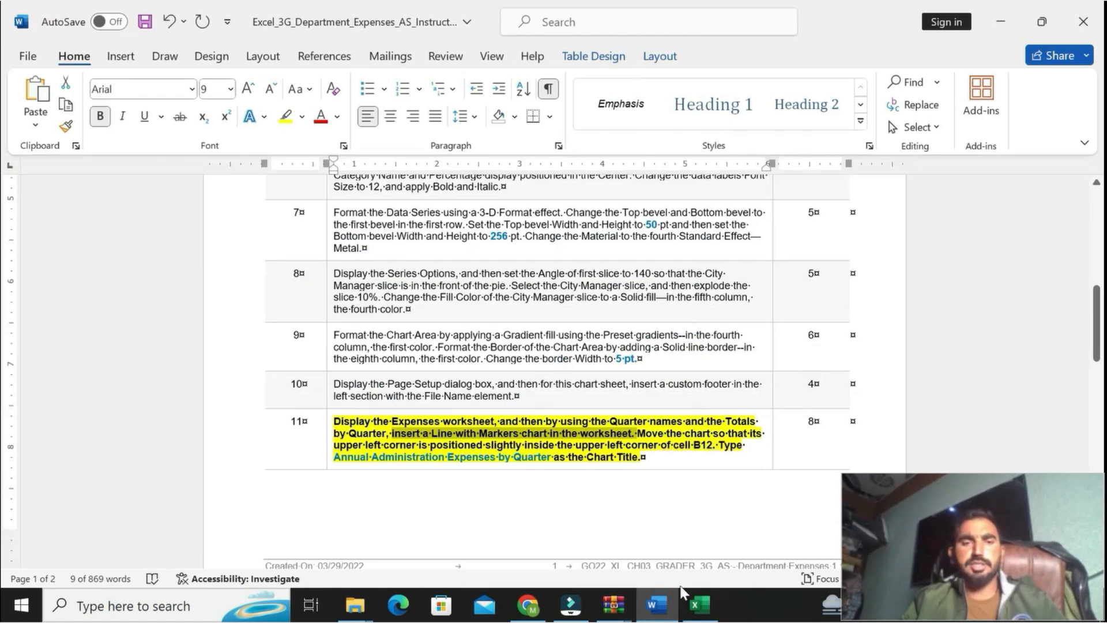
left_click(700, 604)
left_click_drag(308, 363, 122, 479)
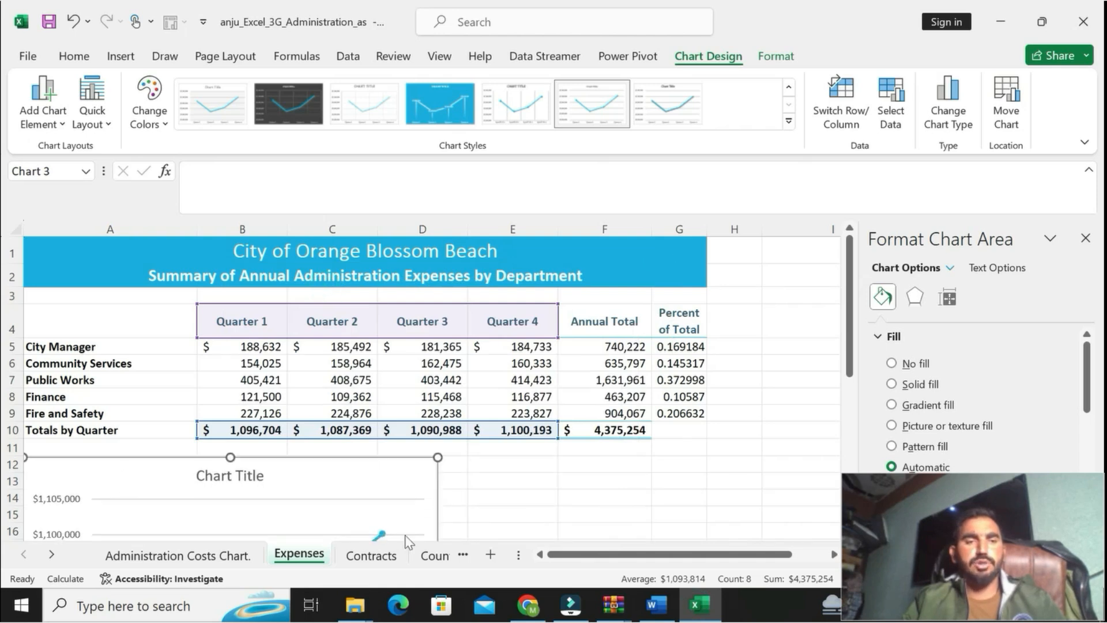
Step: Copy "Annual Administration Expenses by Quarter" from step 11 in Word, and in Excel paste it as the line chart's title
left_click(652, 606)
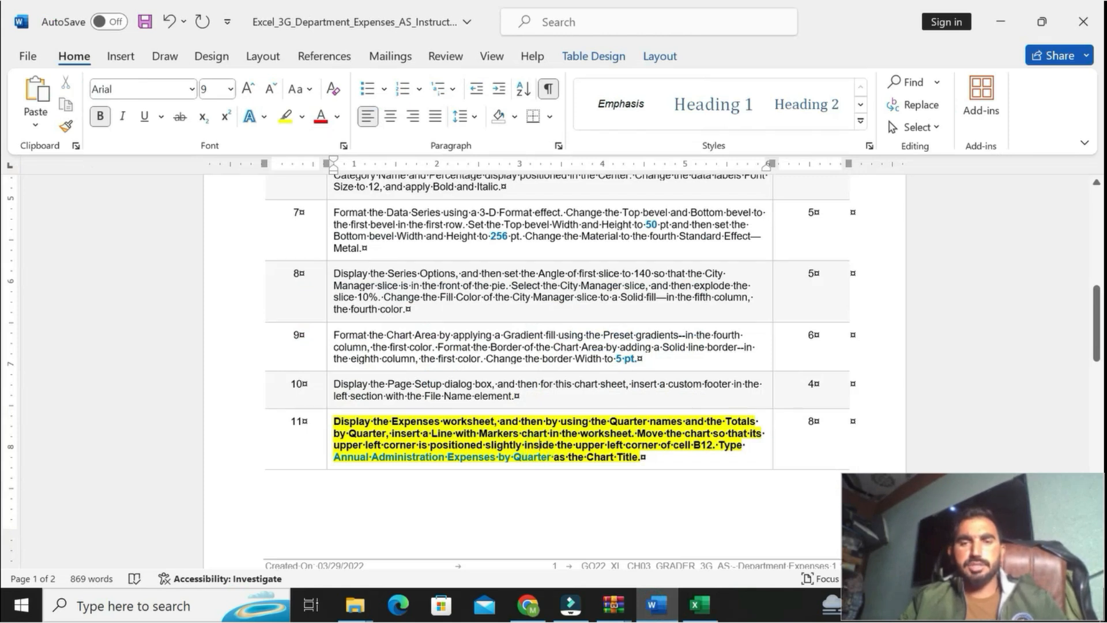
left_click_drag(333, 457, 551, 462)
key("ctrl+c")
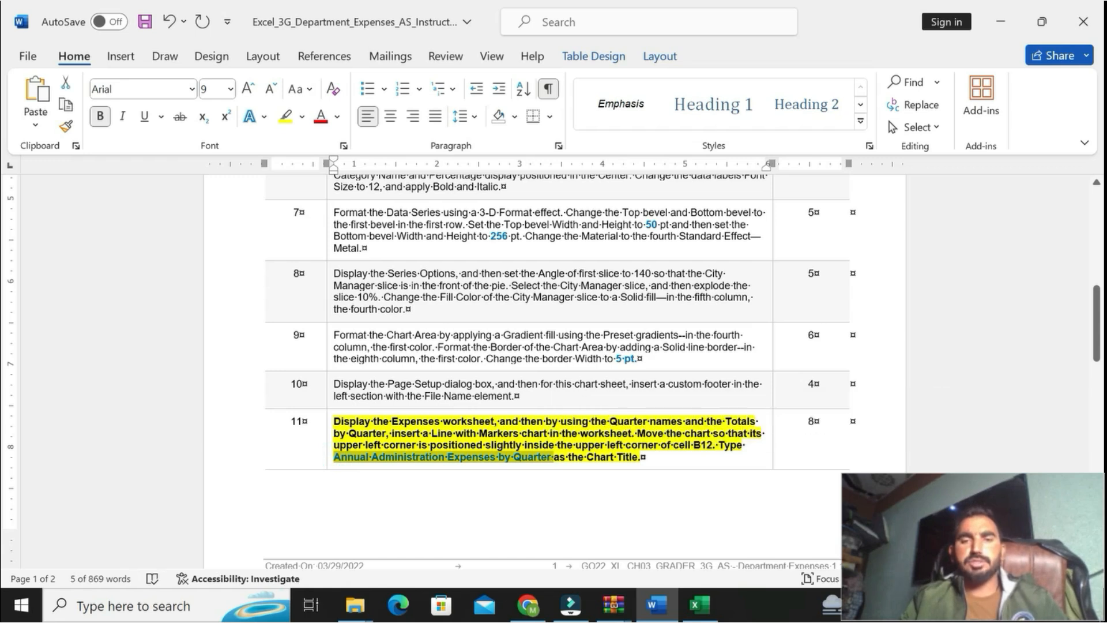
left_click(699, 605)
left_click(244, 479)
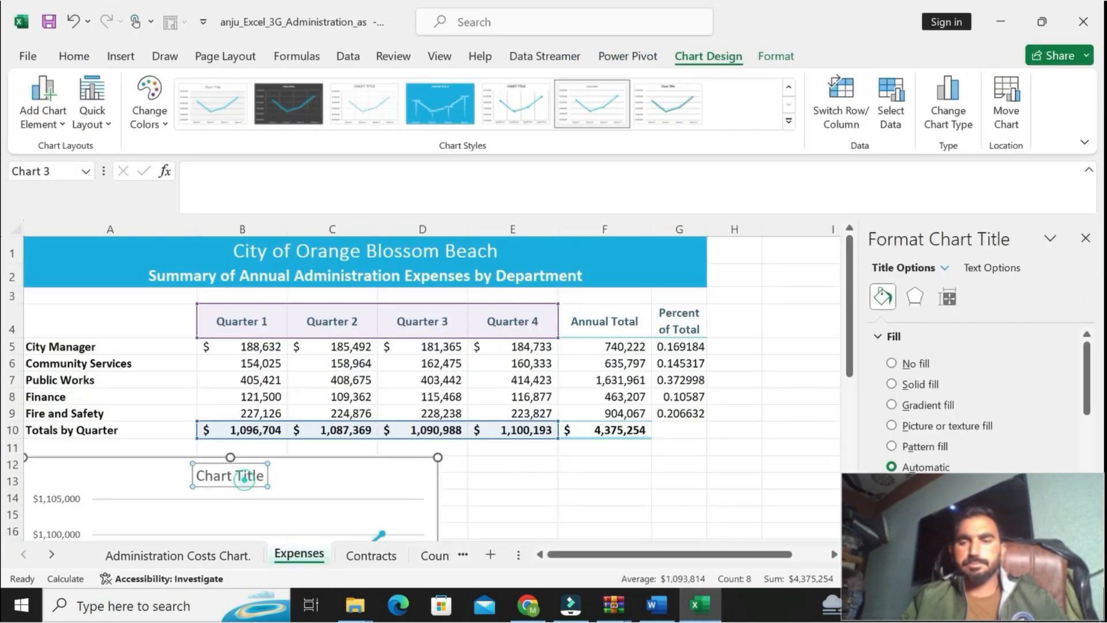
triple_click(245, 480)
key("ctrl+v")
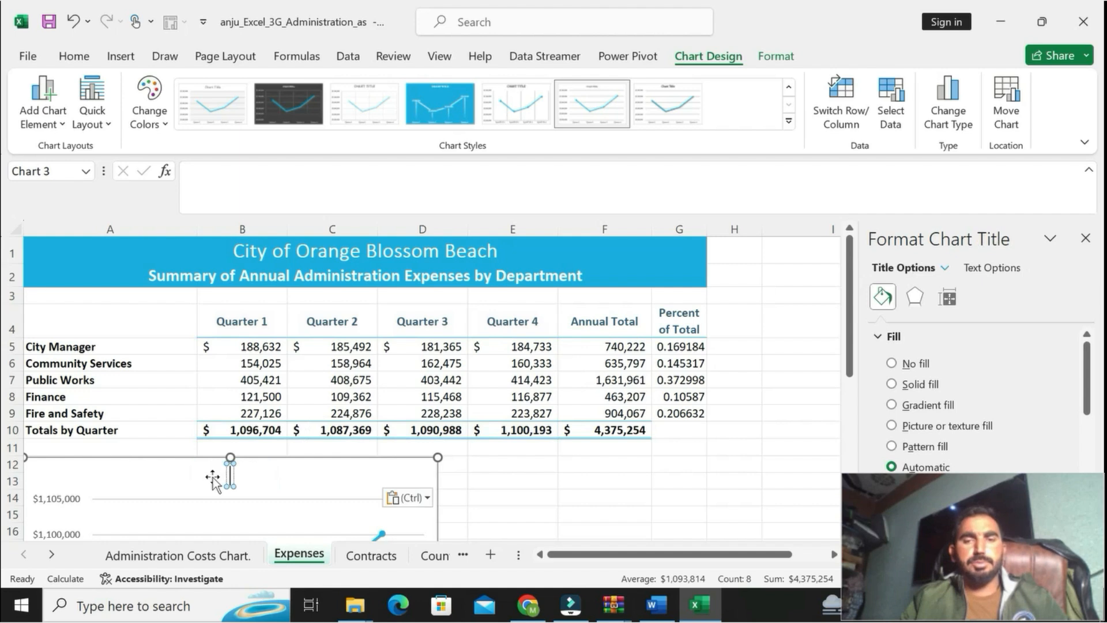
Step: In Word, undo the bold and highlighting on step 11, and make the step 12 instruction bold with yellow highlighting
left_click(654, 604)
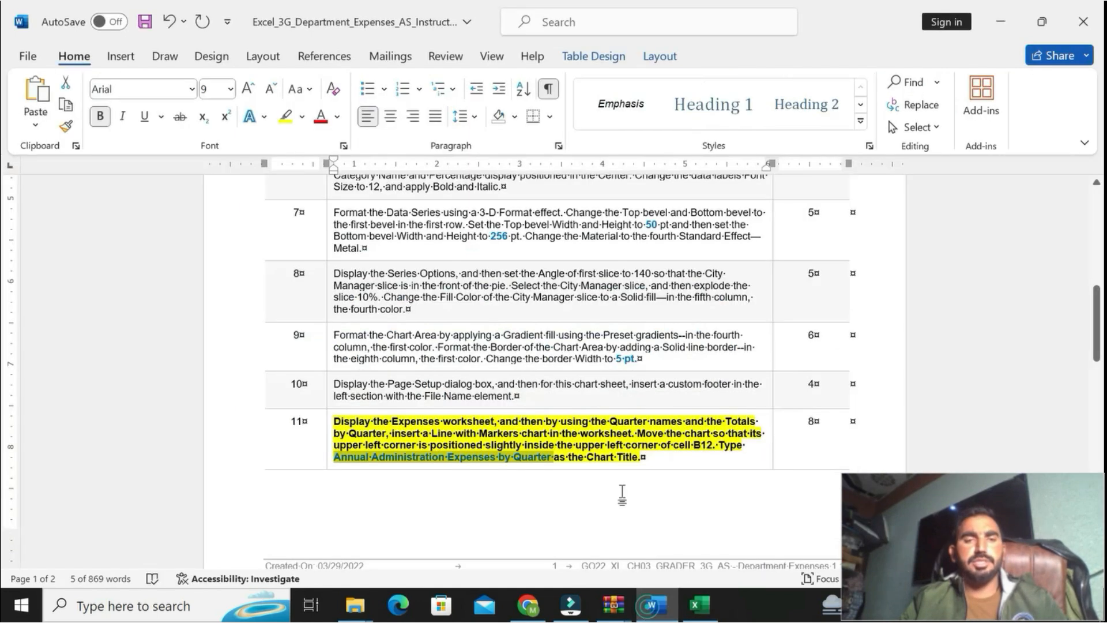
key("ctrl+z")
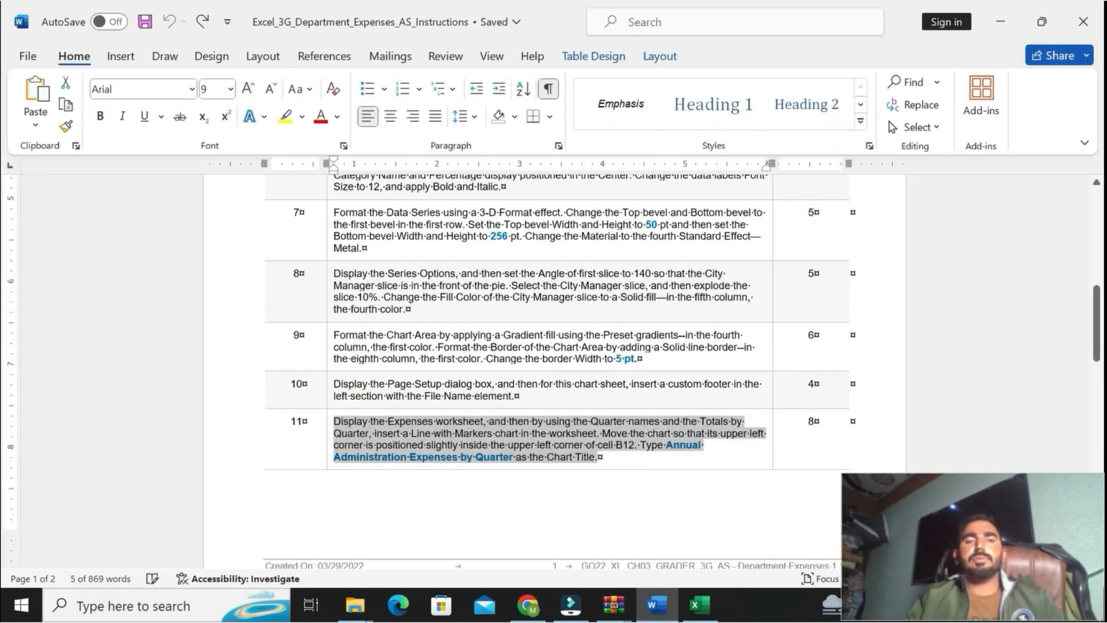
left_click_drag(1100, 319, 1099, 383)
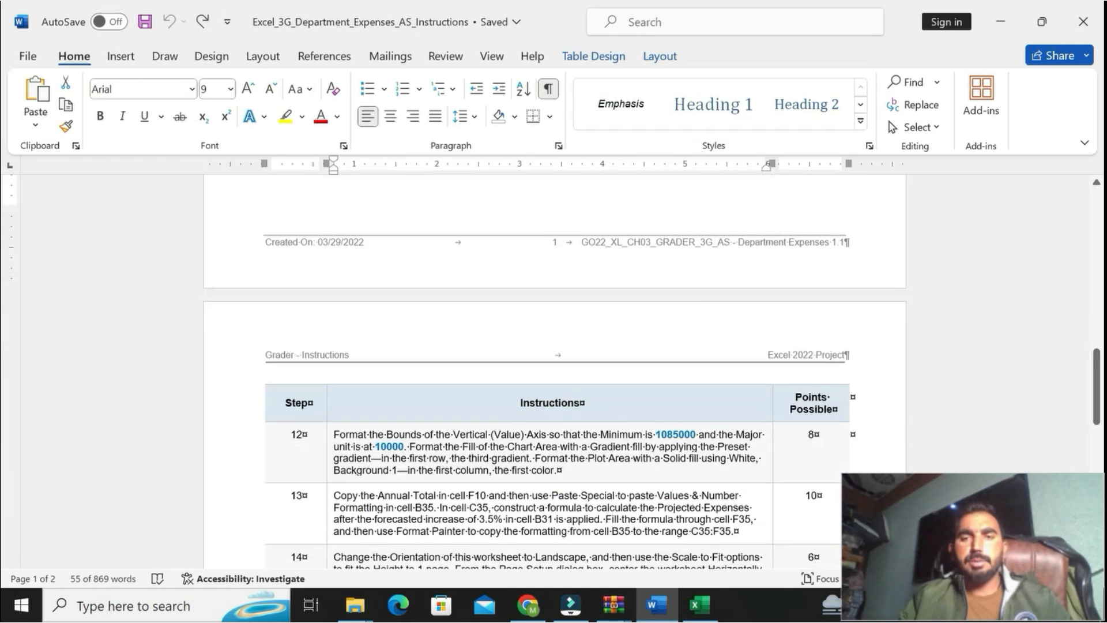
mouse_move(331, 435)
left_mouse_down()
mouse_move(333, 508)
mouse_move(334, 433)
left_mouse_up()
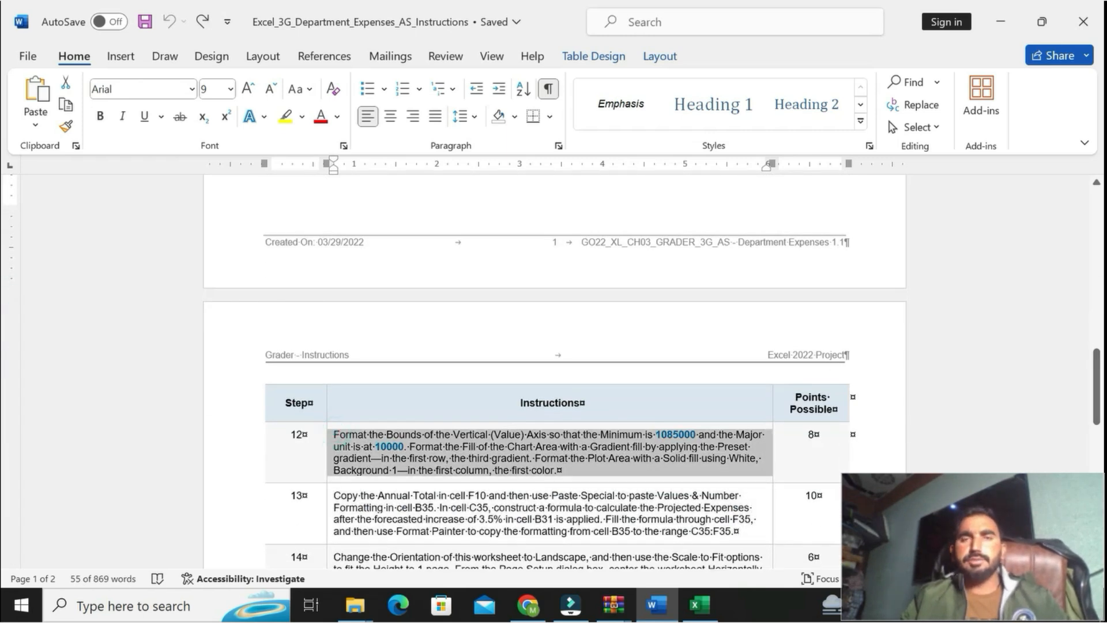
left_click(570, 443)
left_click(630, 443)
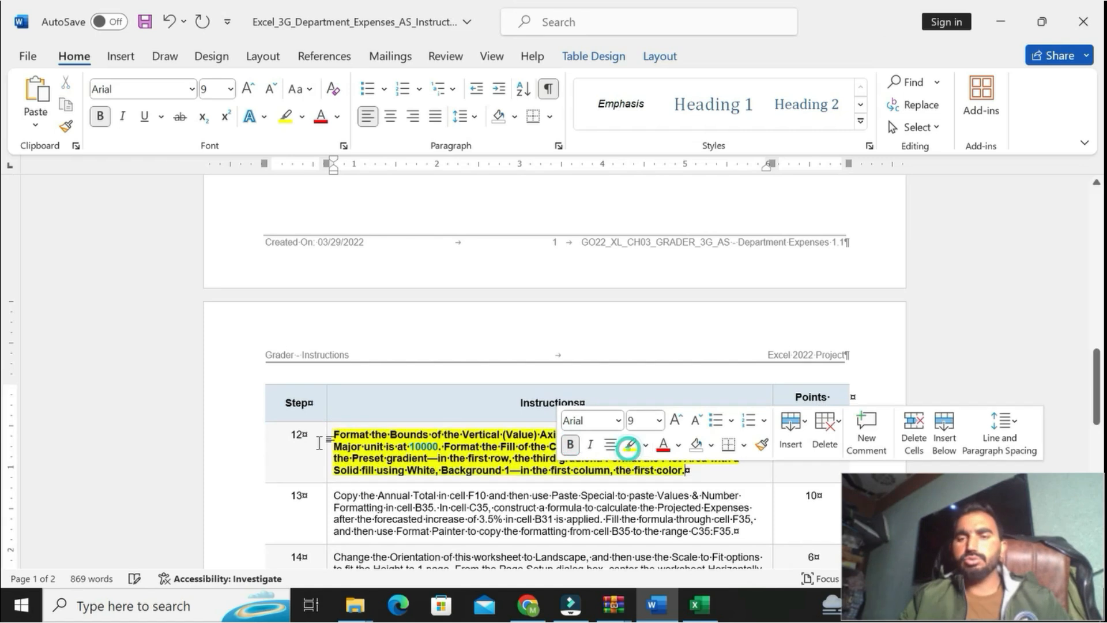
Step: Reread step 12 and copy the vertical axis minimum value 1085000 from it
left_click_drag(333, 434, 531, 473)
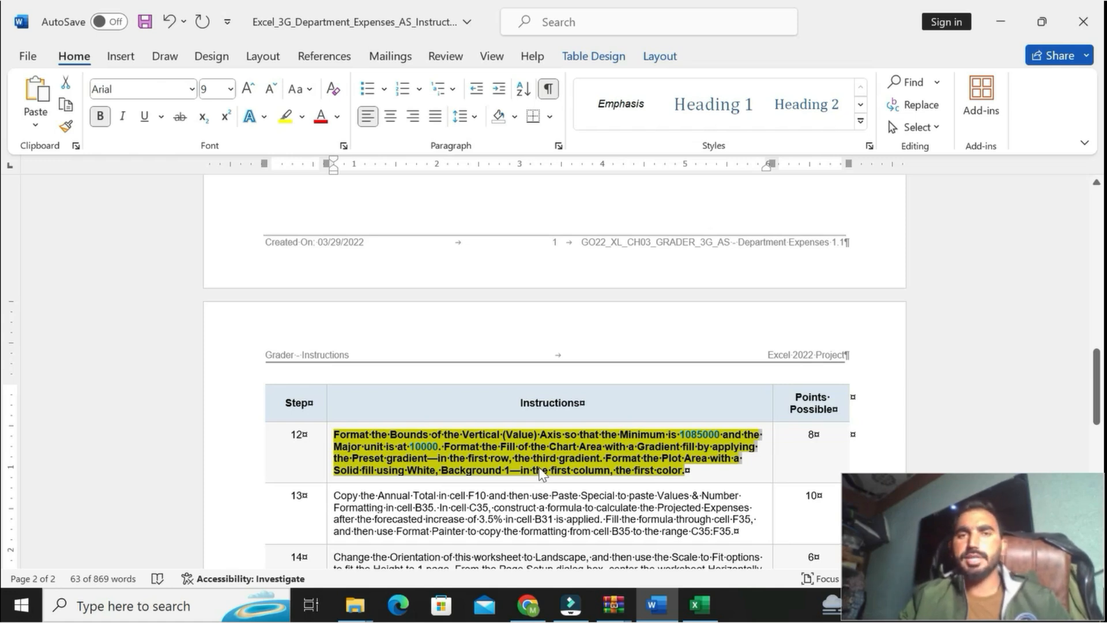
left_click(557, 458)
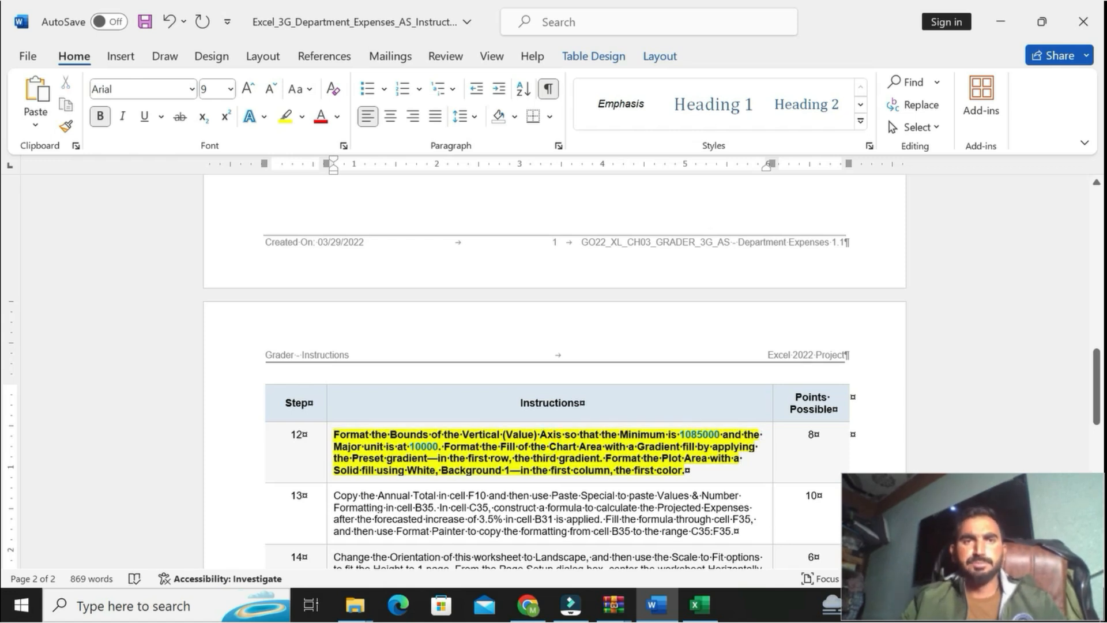
double_click(682, 433)
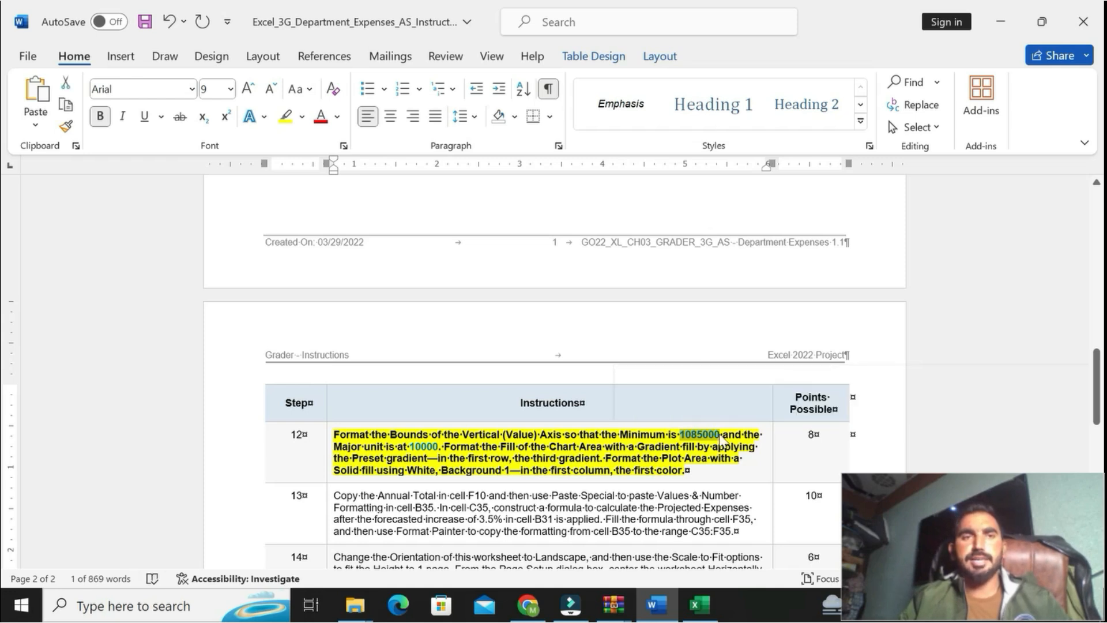
Step: In Excel, set the Minimum bound of the line chart's Vertical (Value) Axis to 1085000
left_click(699, 604)
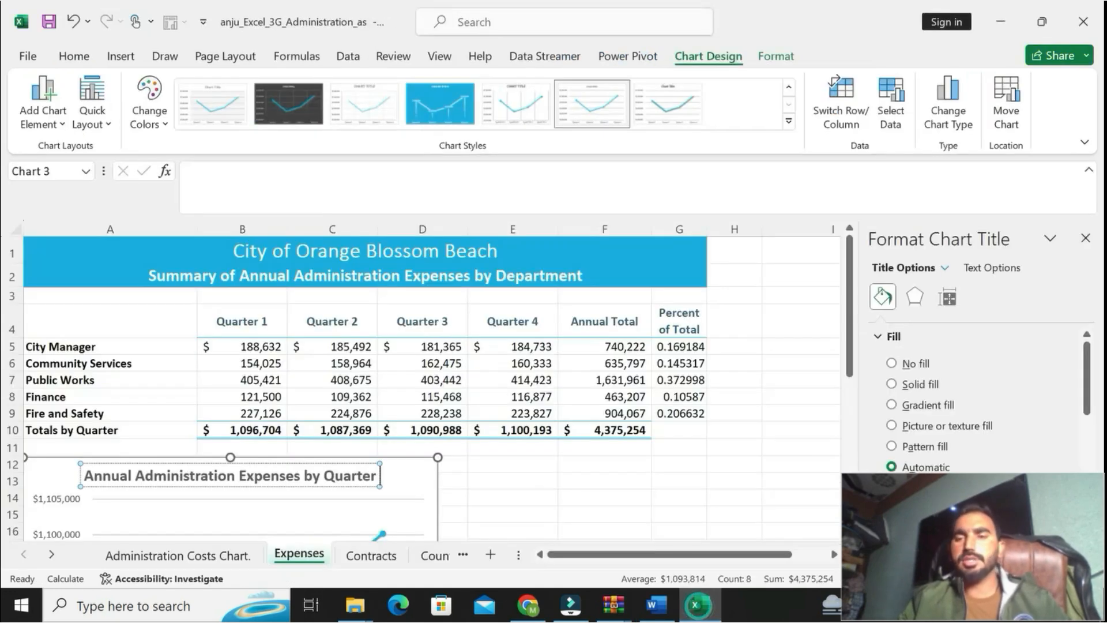
left_click(53, 499)
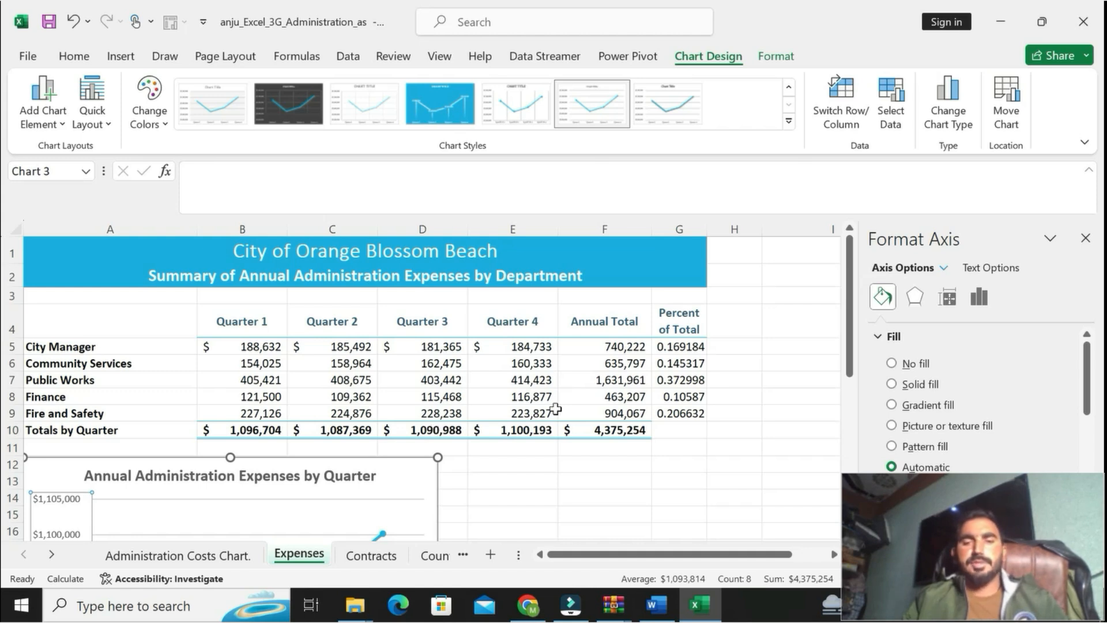
right_click(35, 524)
key("Escape")
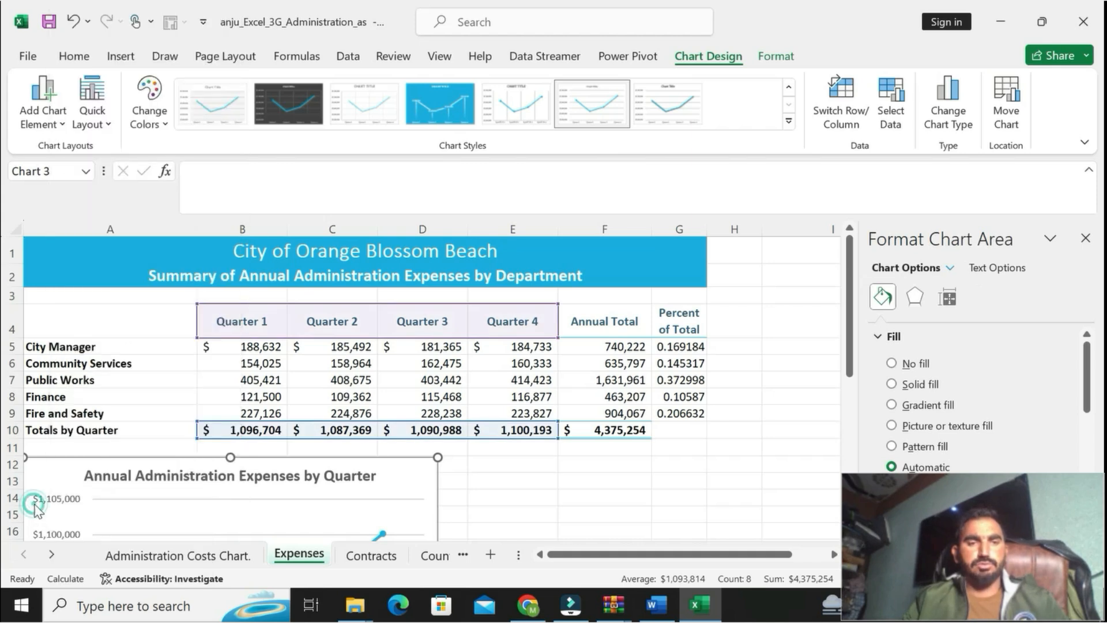
right_click(36, 499)
left_click(113, 489)
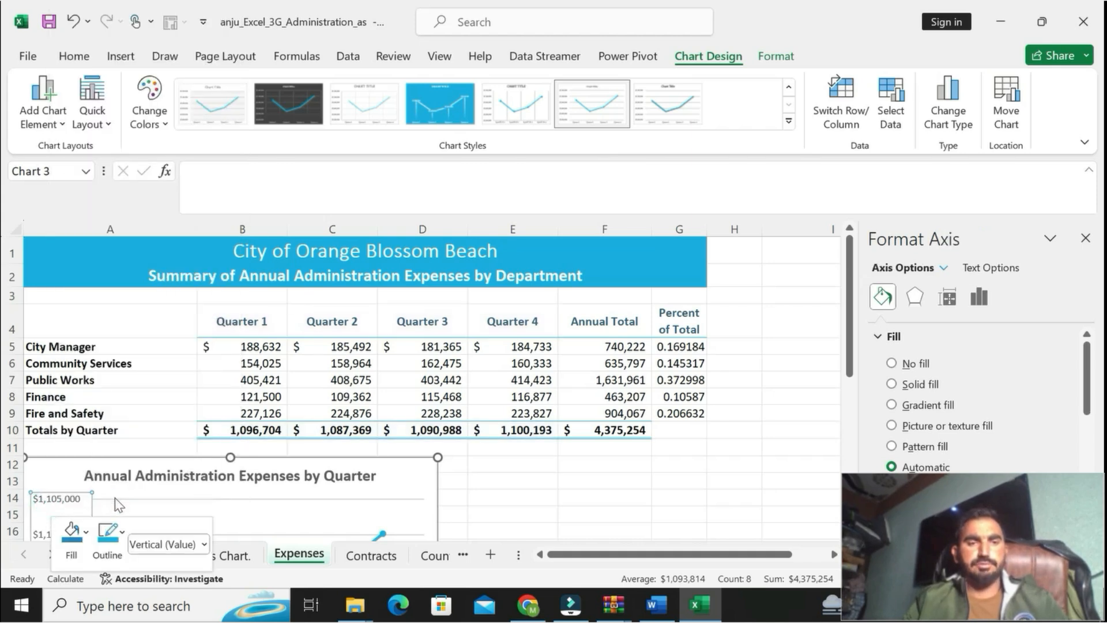
left_click_drag(1024, 382, 957, 373)
type("1085000")
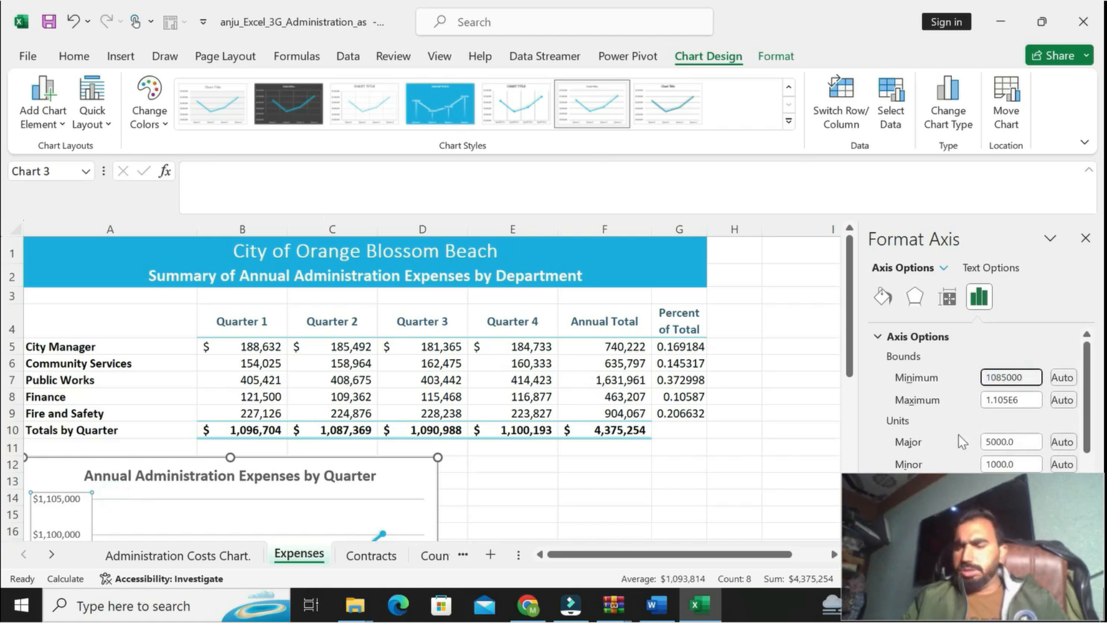
Step: Copy the Major unit value 10000 from step 12 in Word, and in Excel set the vertical axis Major unit to 10000
left_click(656, 604)
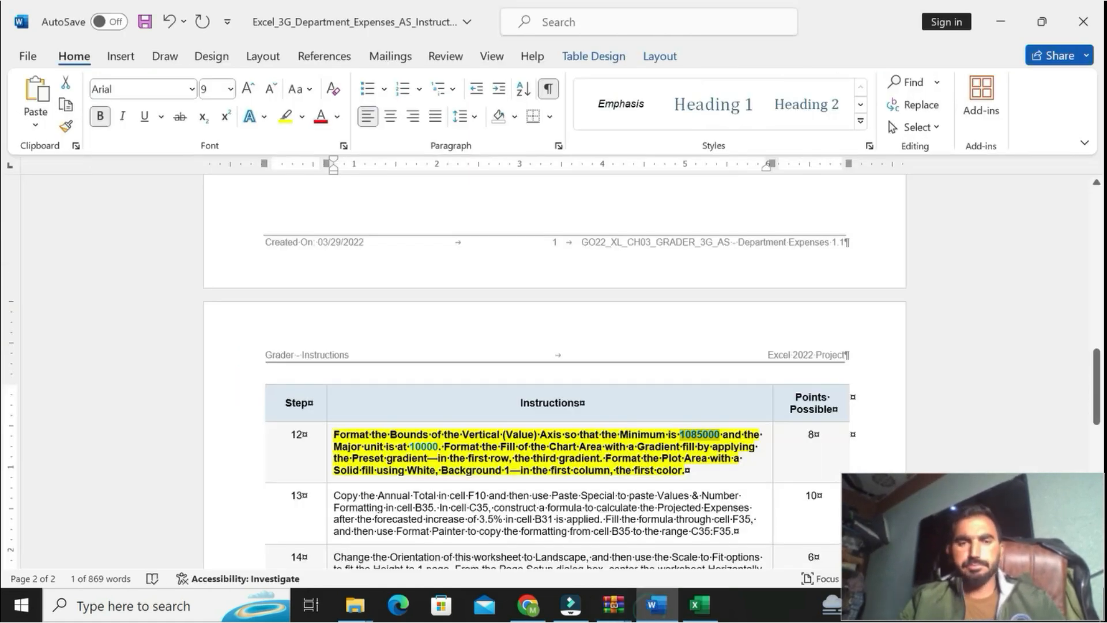
left_click_drag(409, 447, 437, 448)
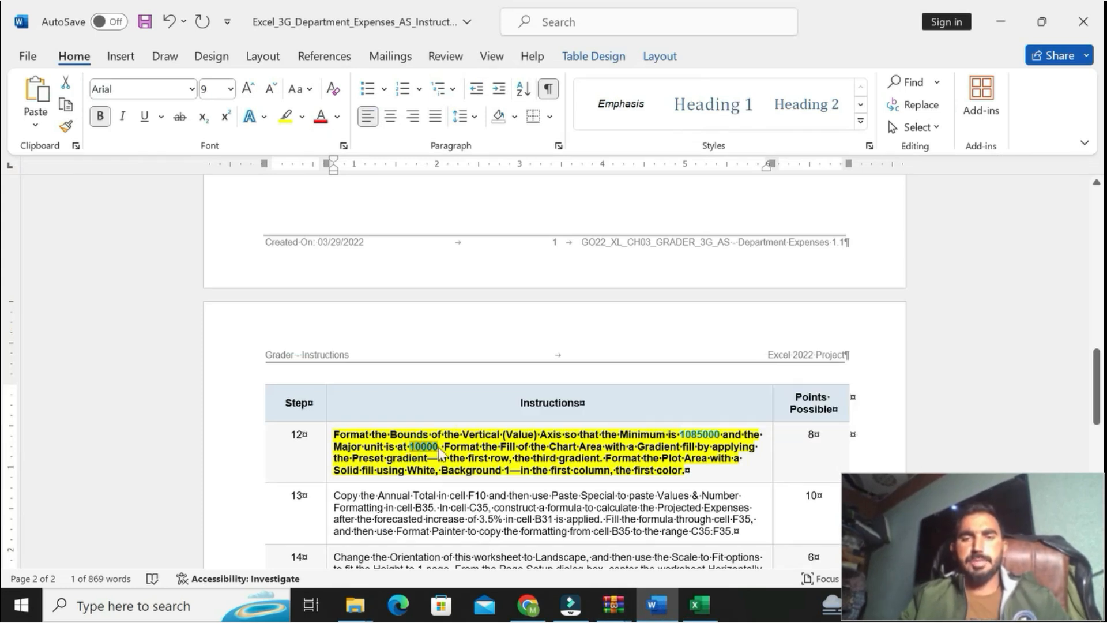
left_click(718, 615)
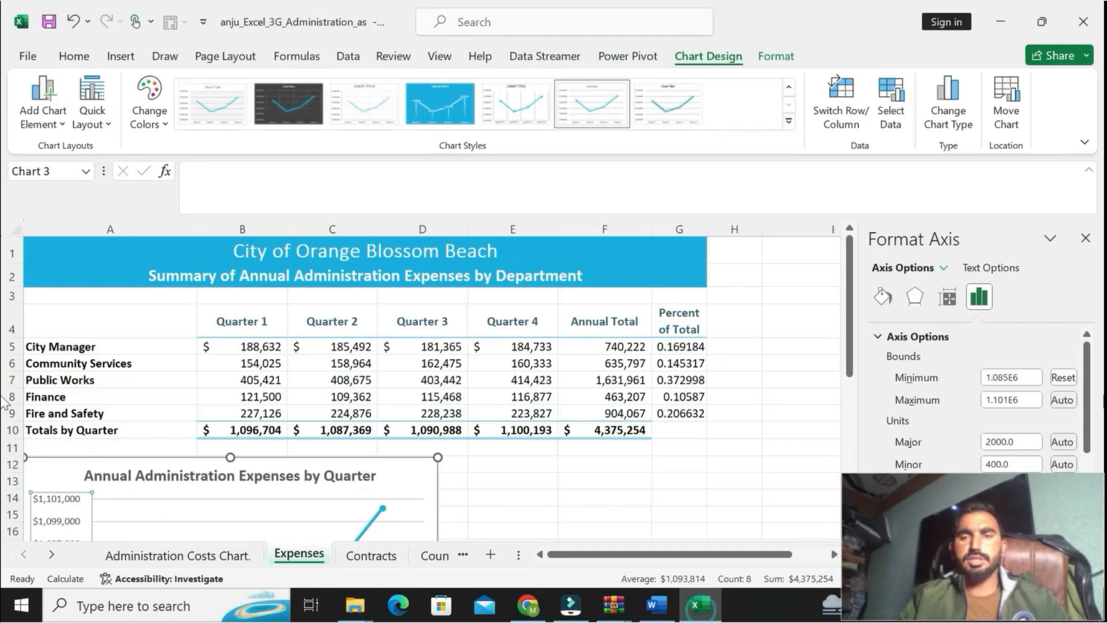
scroll(1087, 466, "down", 3)
scroll(1086, 465, "down", 2)
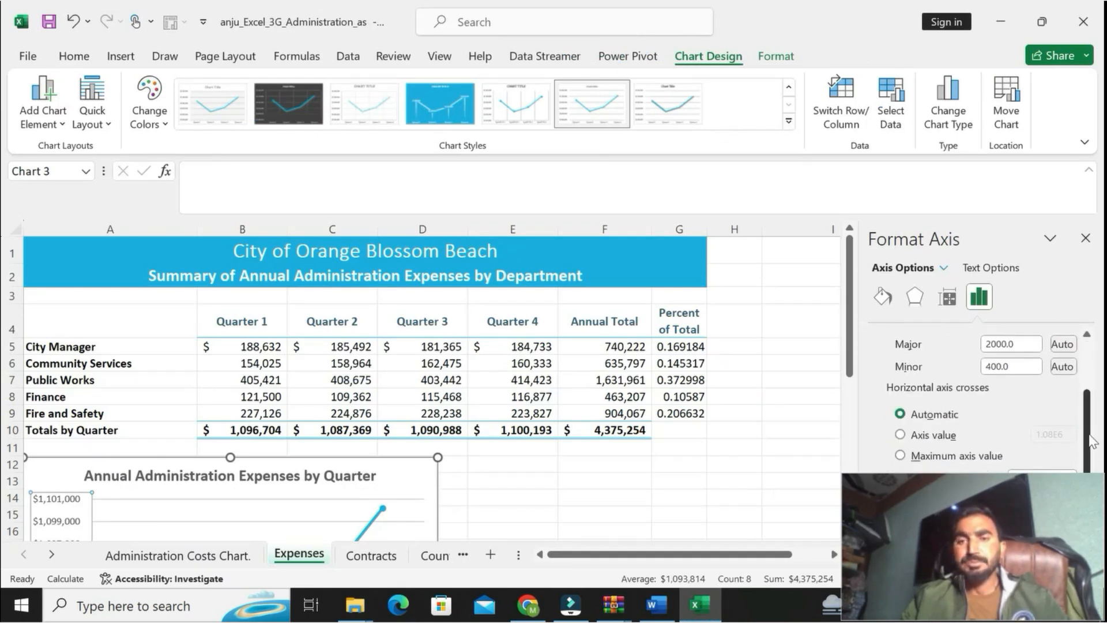
scroll(1090, 441, "up", 1)
left_click(1021, 360)
left_click_drag(1023, 365, 946, 364)
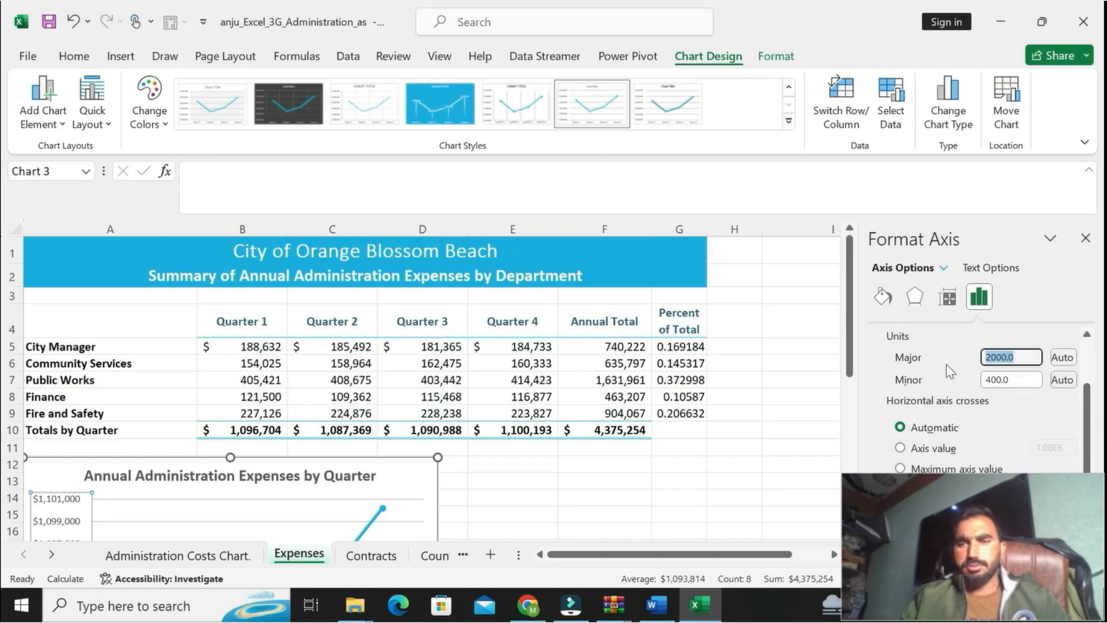
type("10000")
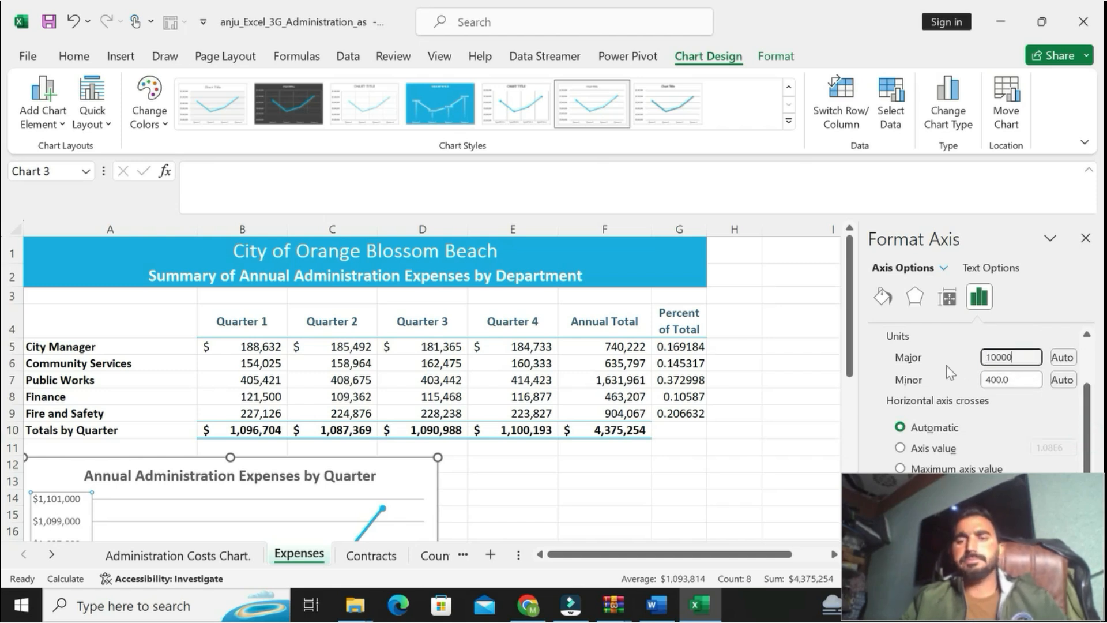
Step: Reread the Chart Area fill part of step 12 in Word, and in Excel apply a Gradient fill to the line chart's plot area
left_click(656, 604)
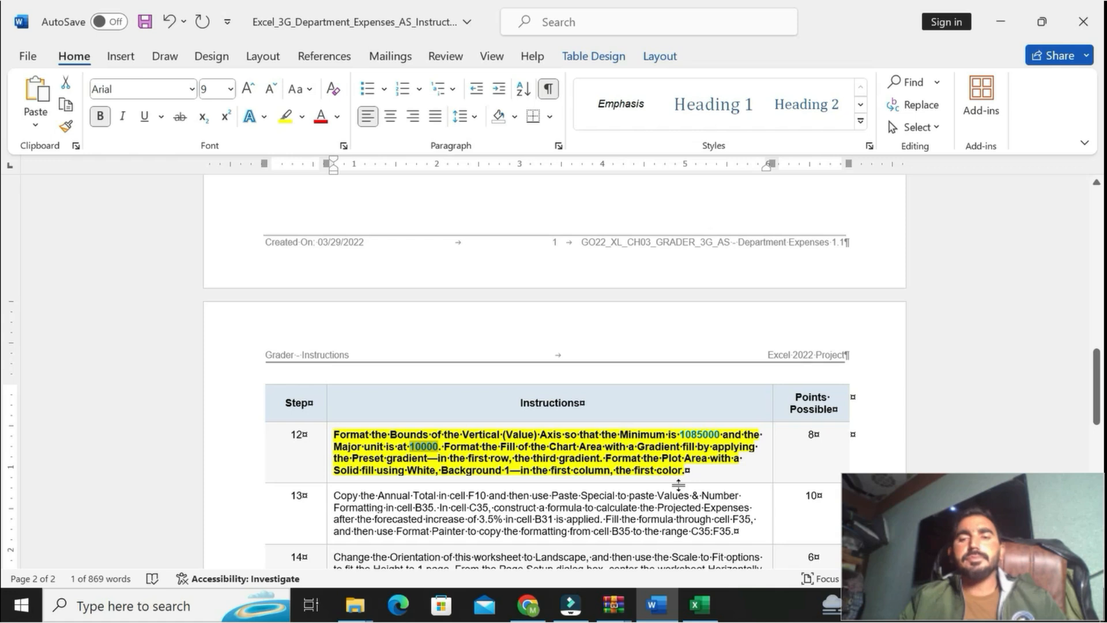
mouse_move(443, 447)
left_mouse_down()
mouse_move(595, 459)
mouse_move(628, 447)
mouse_move(757, 447)
mouse_move(444, 459)
left_mouse_up()
left_click(699, 605)
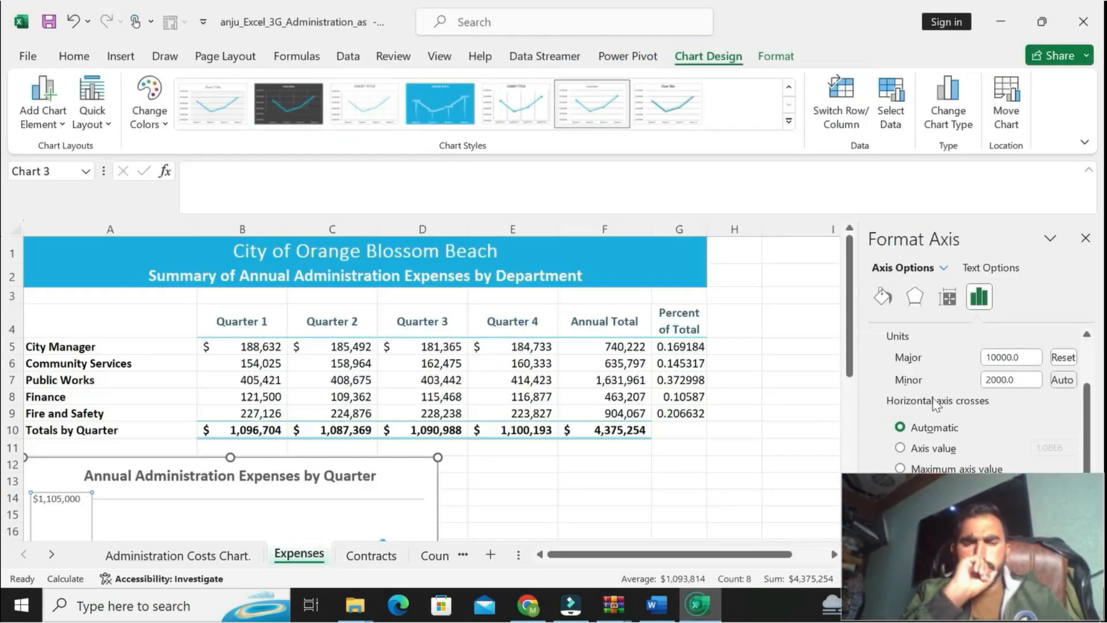
left_click(1085, 238)
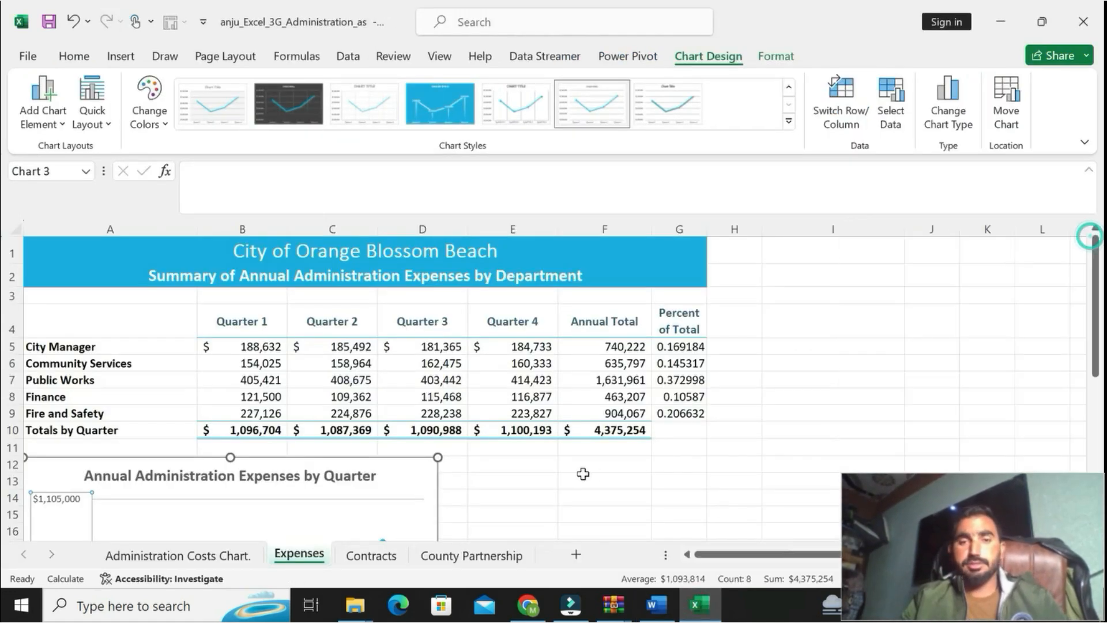
left_click(387, 480)
left_click_drag(1097, 312, 1097, 360)
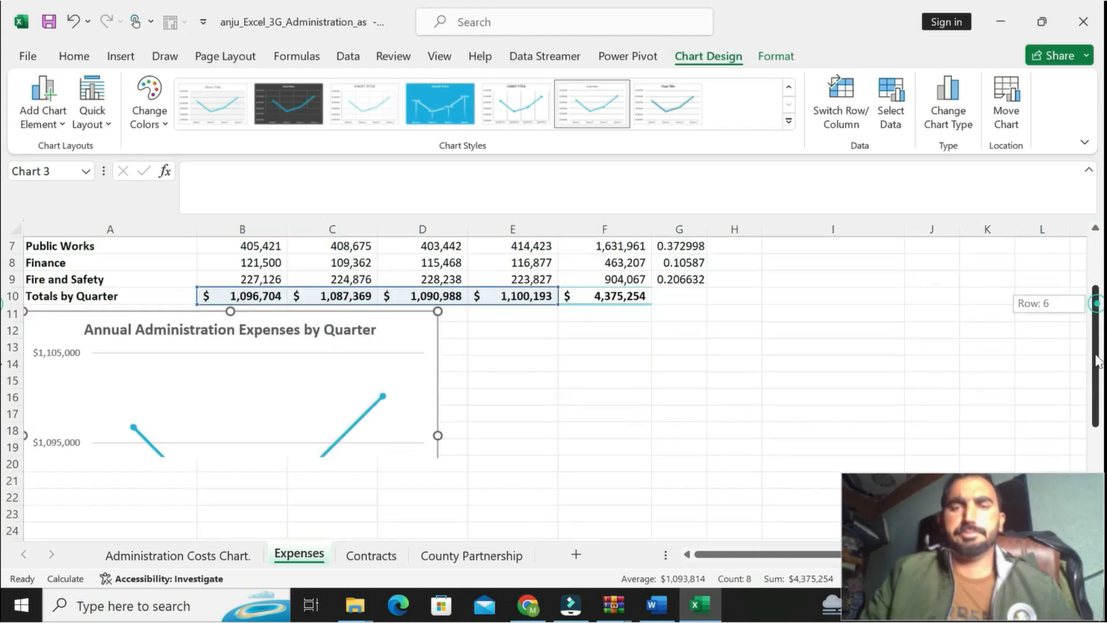
right_click(350, 380)
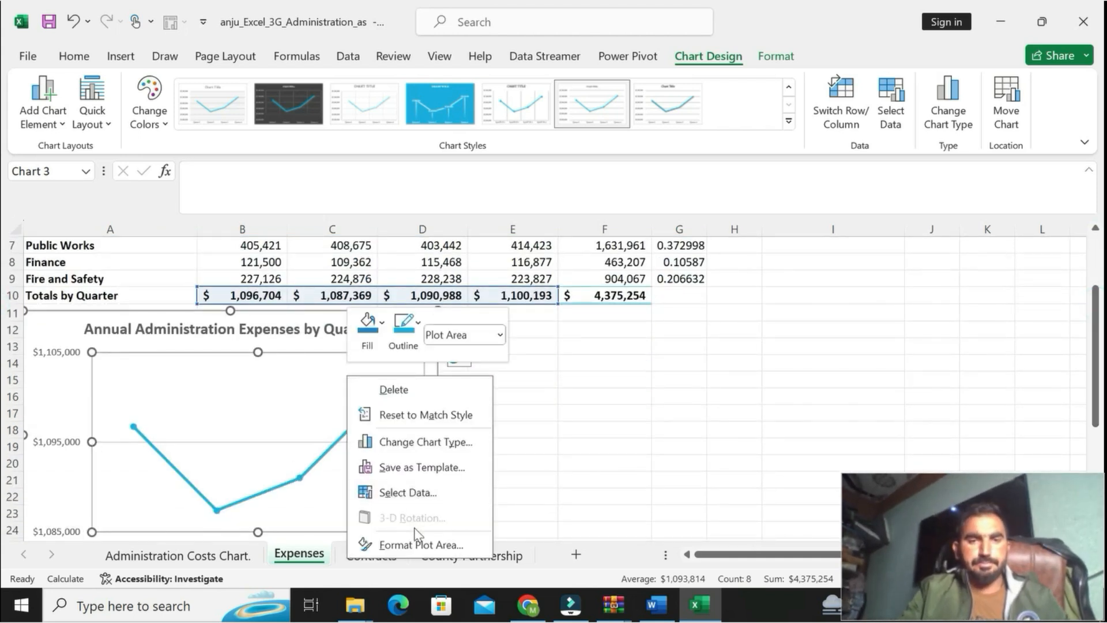
left_click(416, 543)
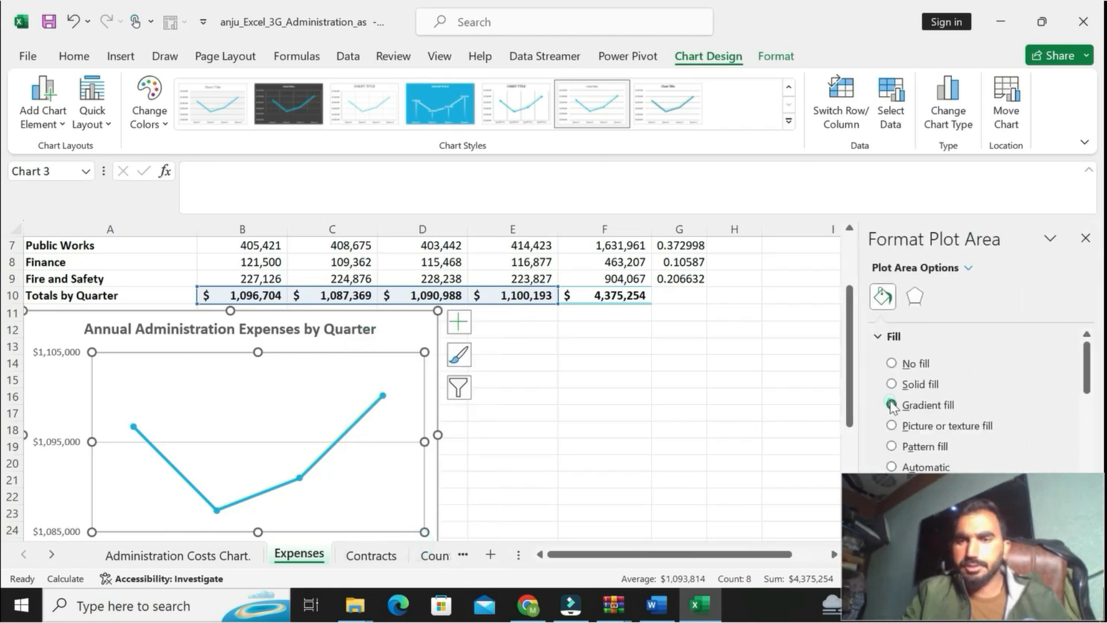
left_click(892, 405)
Step: Reread which preset gradient step 12 requires in Word, and in Excel apply the first-row, third preset gradient to the plot area
left_click(655, 604)
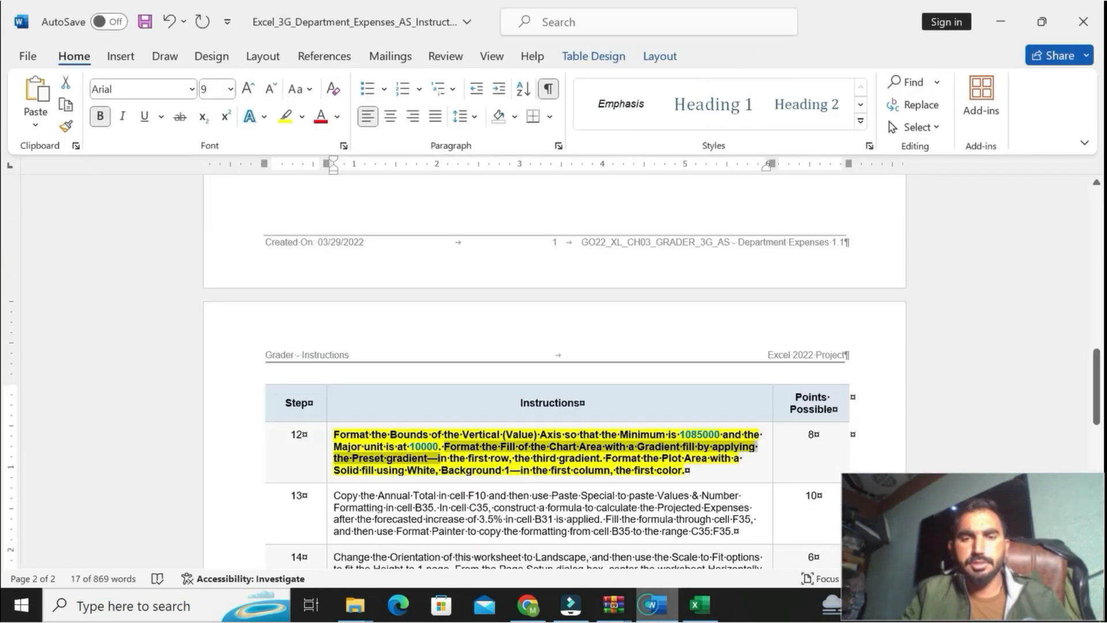
left_click_drag(450, 458, 600, 458)
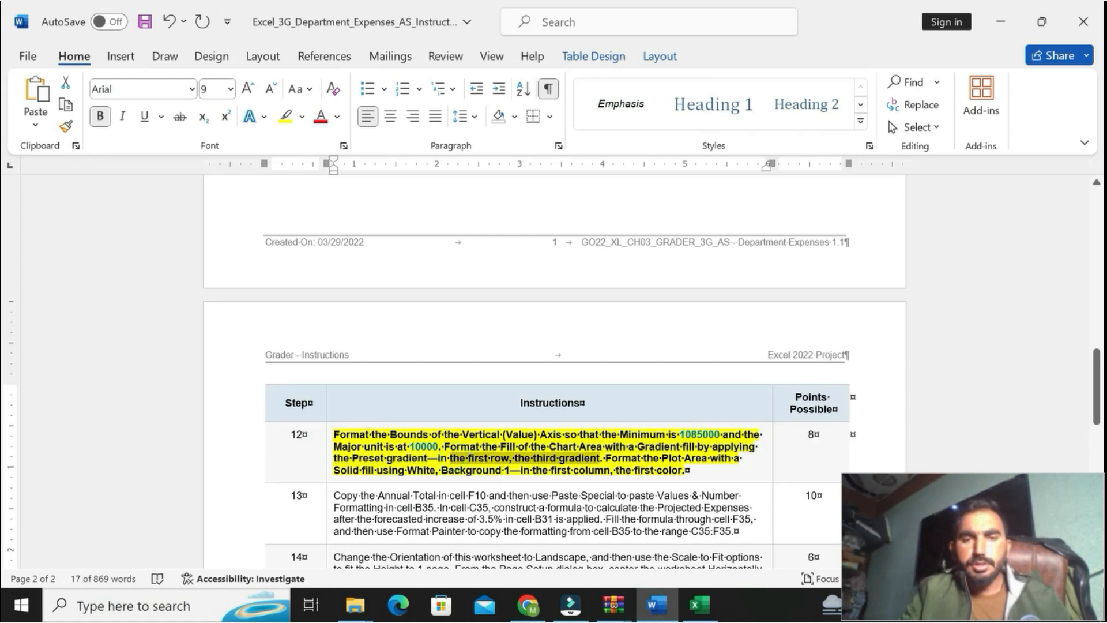
left_click(700, 604)
left_click(1003, 499)
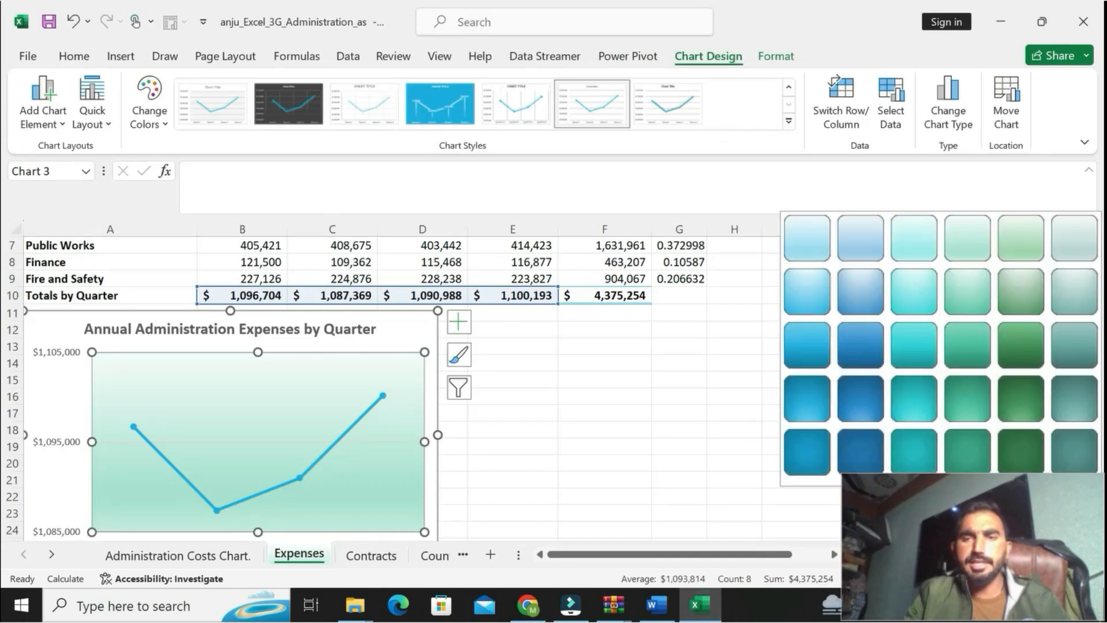
left_click(918, 224)
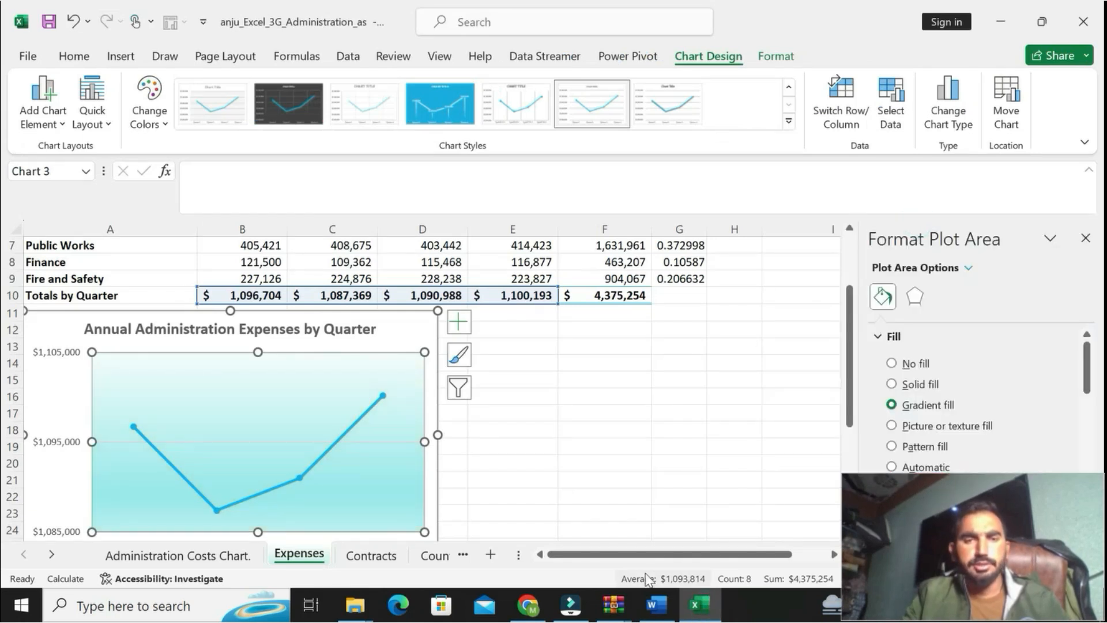
left_click(656, 604)
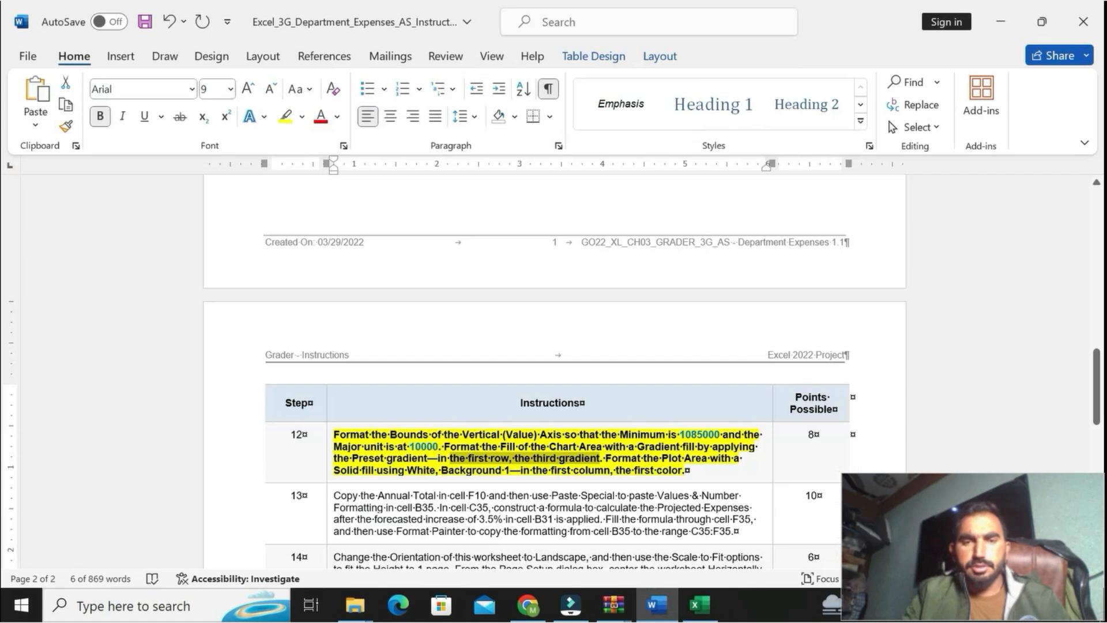
left_click(693, 614)
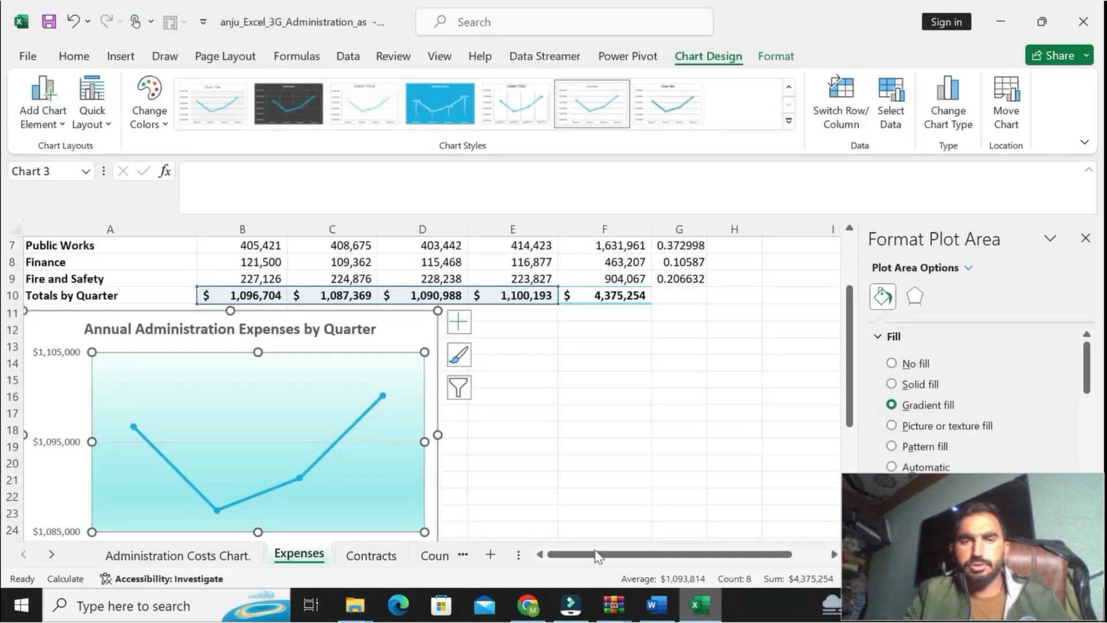
right_click(83, 330)
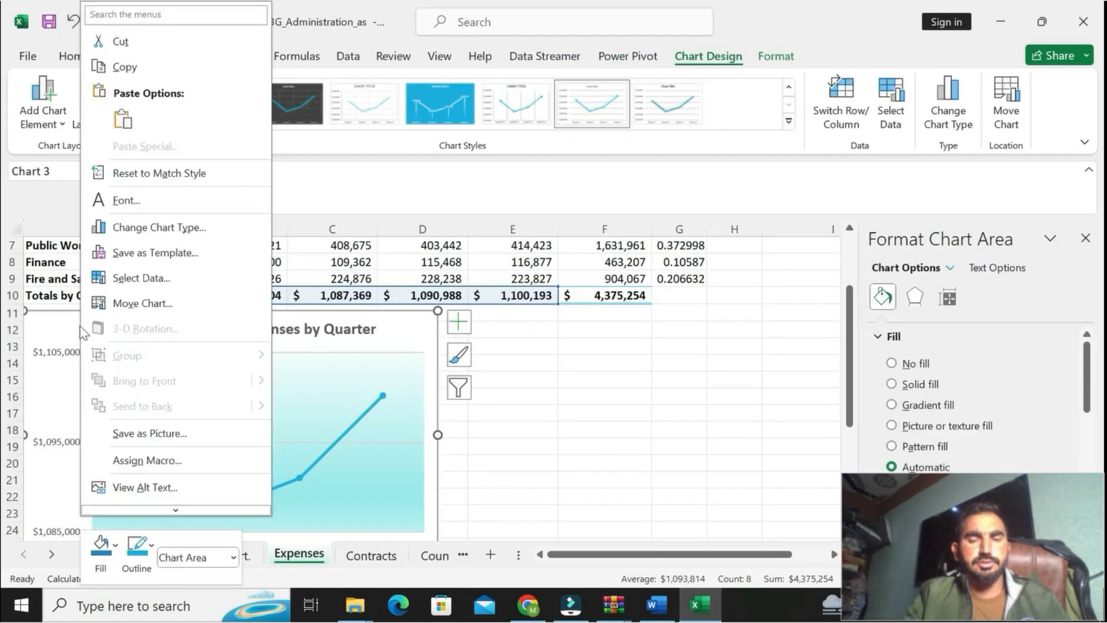
left_click(349, 361)
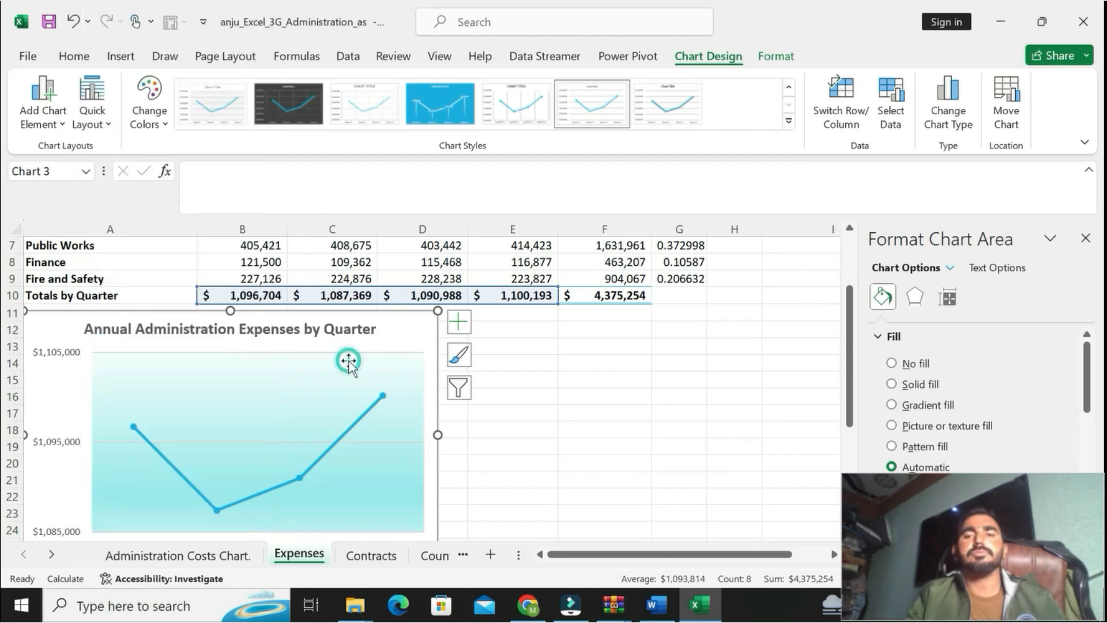
right_click(349, 362)
left_click(635, 427)
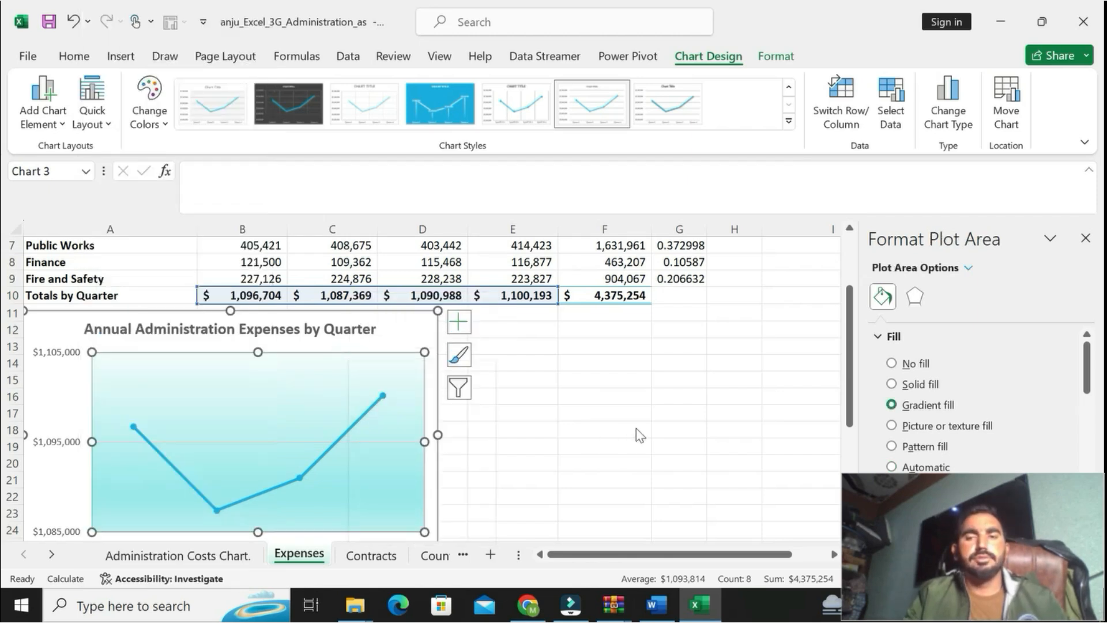
Step: Reread the Plot Area fill part of step 12 in Word, and in Excel apply a Solid fill to the line chart's plot area
left_click(661, 610)
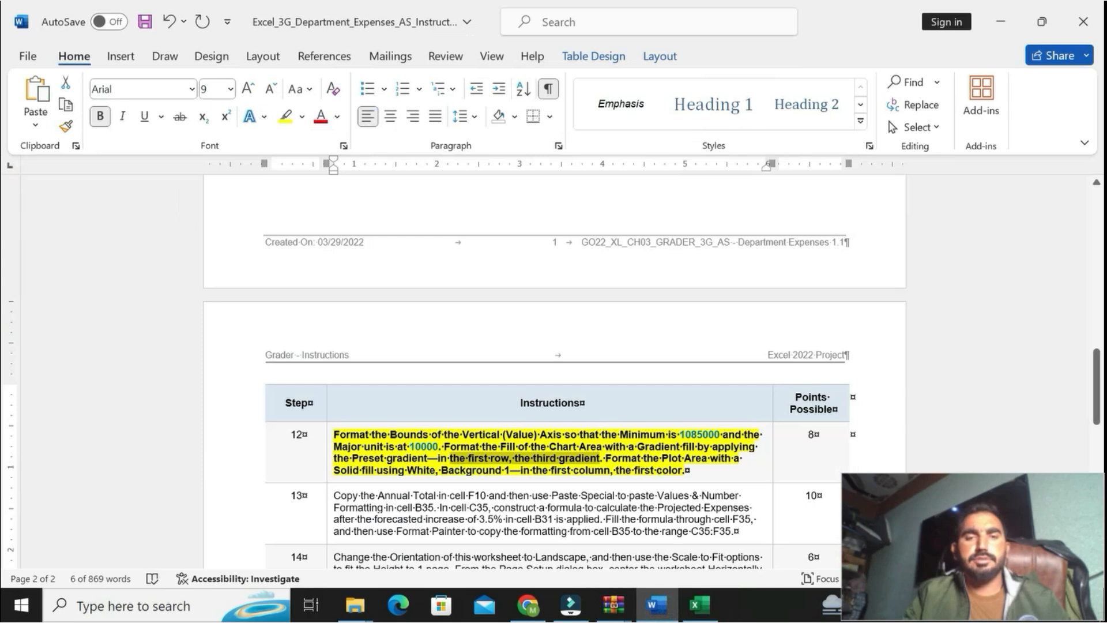
left_click_drag(335, 470, 503, 469)
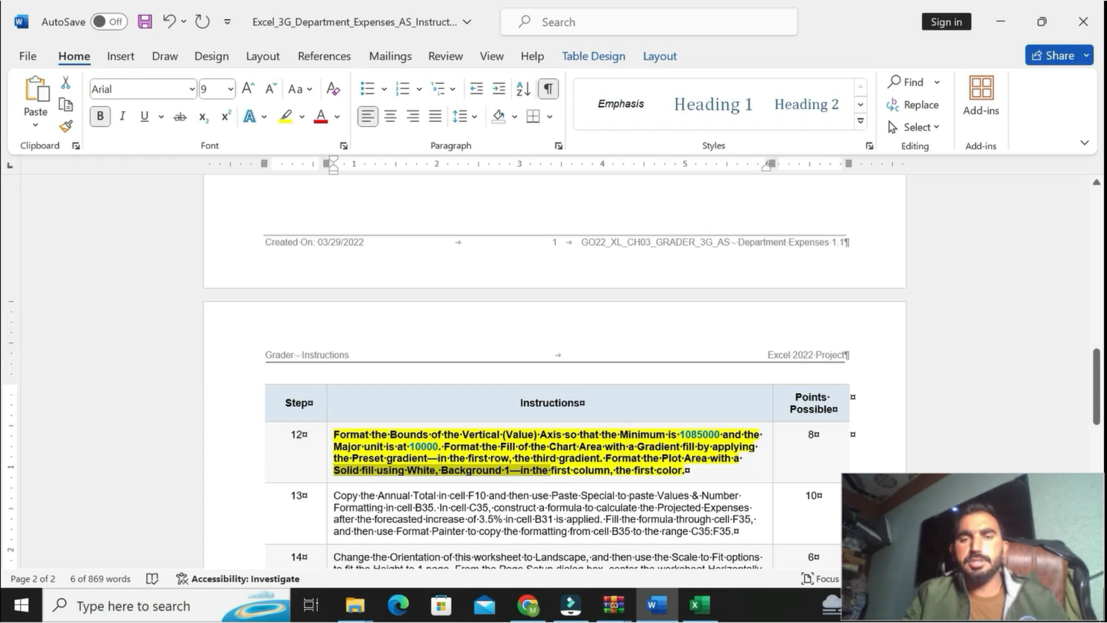
left_click_drag(615, 470, 656, 470)
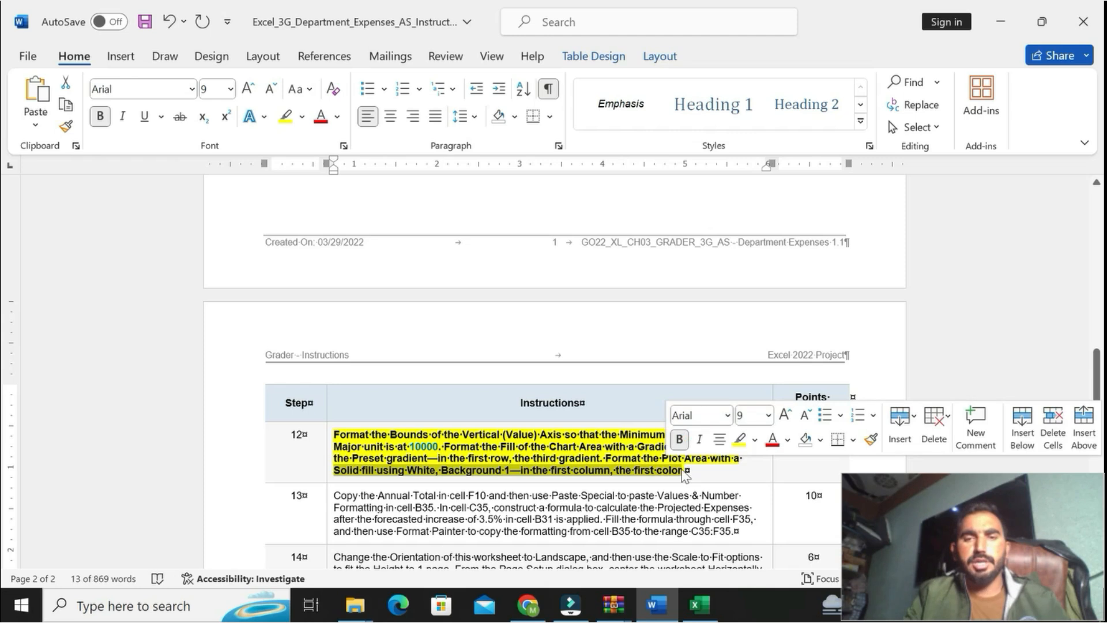
left_click(634, 474)
left_click_drag(605, 458, 685, 470)
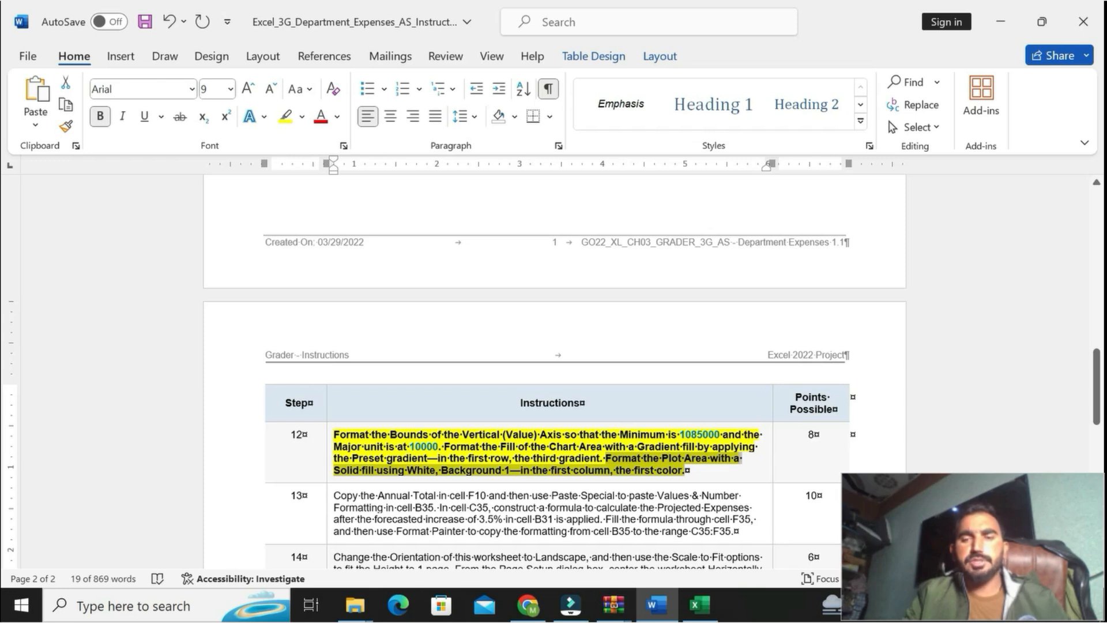
left_click(697, 606)
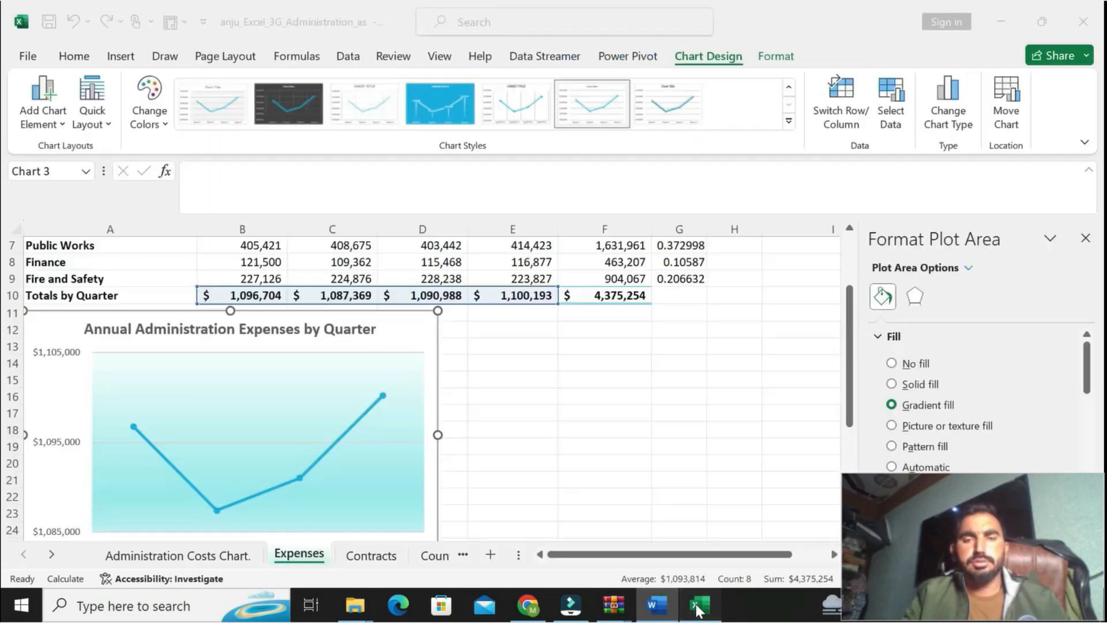
right_click(288, 426)
left_click(340, 409)
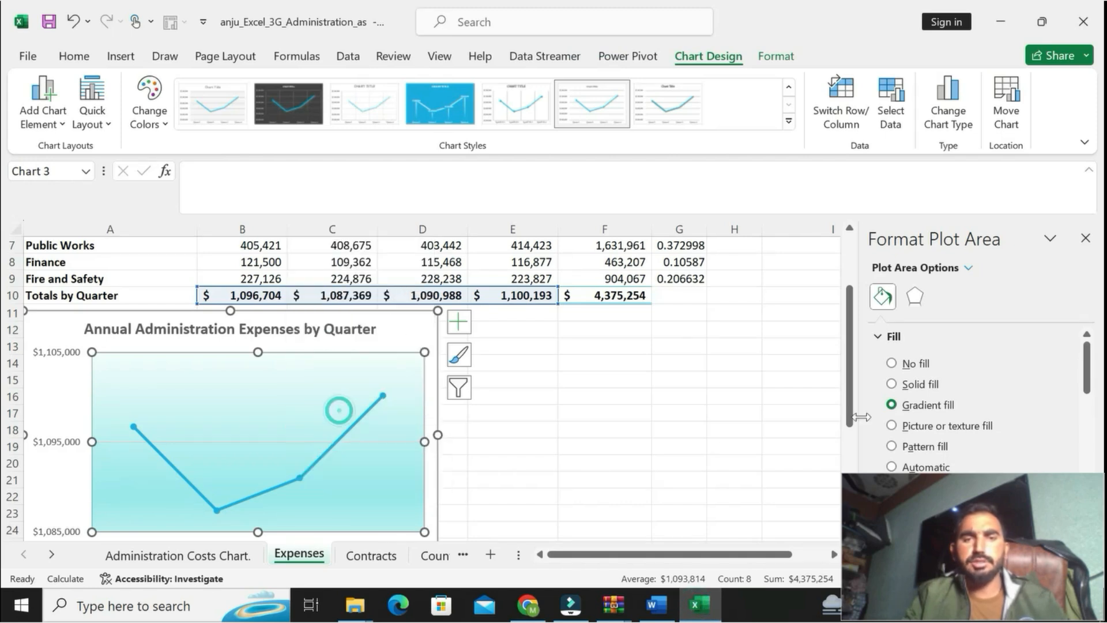
left_click(892, 384)
Step: Recheck the fill color required by step 12 in Word, and in Excel set the plot area's fill to White, Background 1
left_click(656, 612)
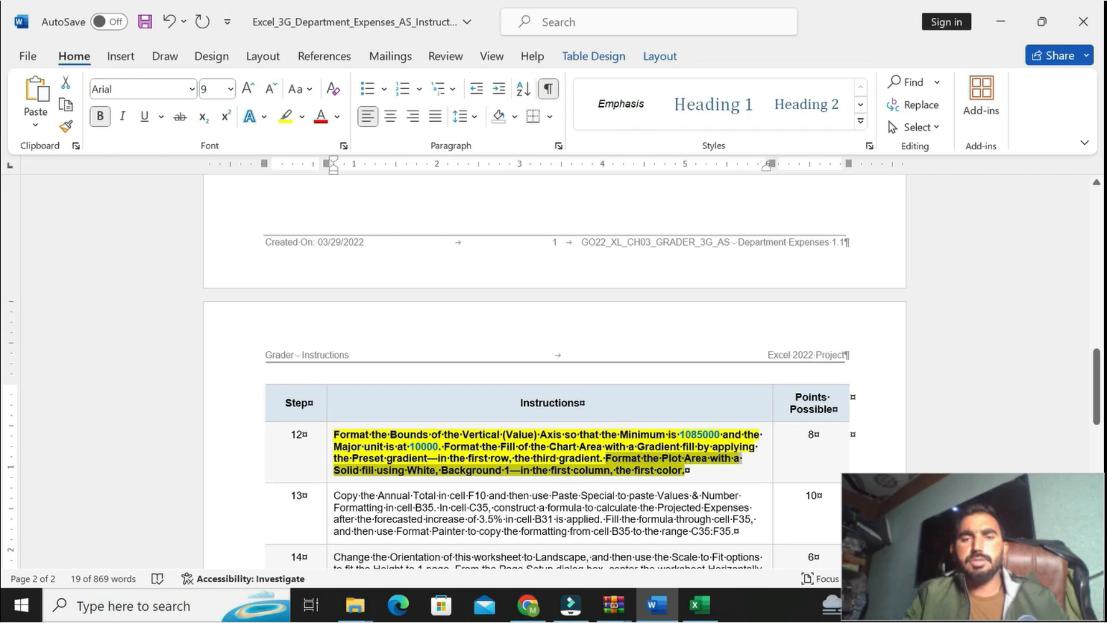
left_click(699, 605)
left_click(1072, 495)
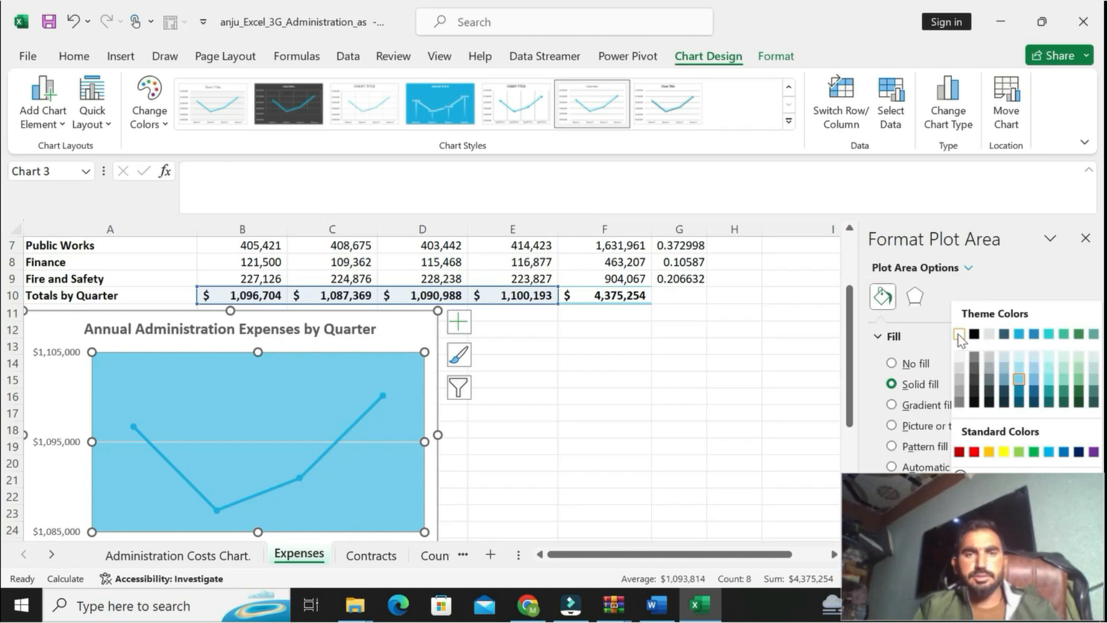
left_click(959, 335)
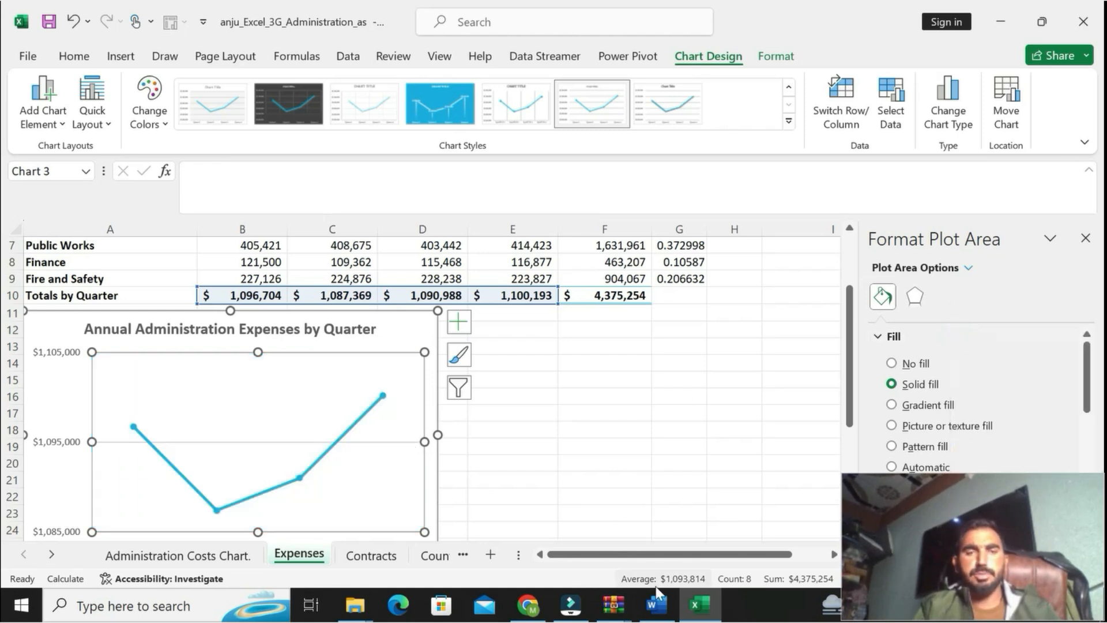
Step: In Word, undo the bold and yellow highlight on step 12, and apply bold and yellow highlight to the step 13 text
left_click(652, 604)
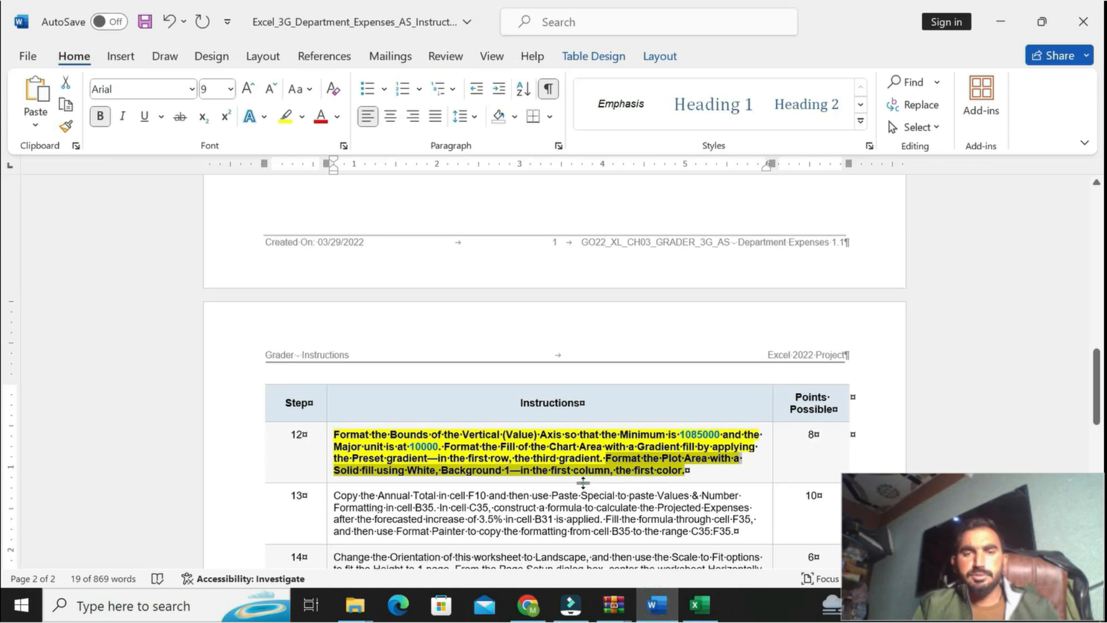
key("ctrl+z")
key("ctrl+z")
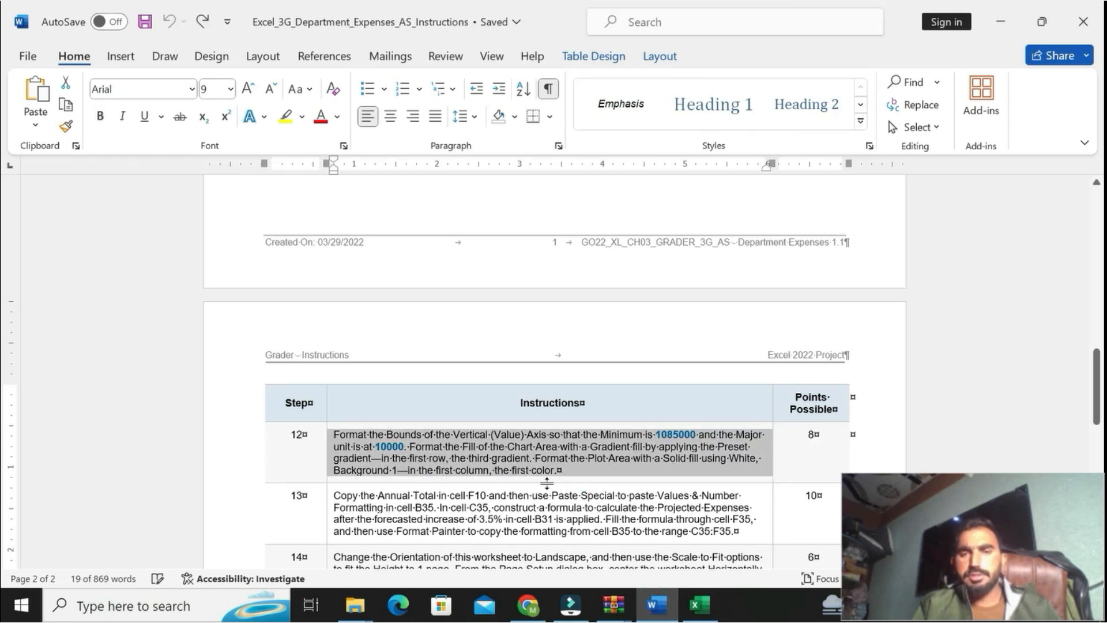
left_click_drag(1092, 386, 1092, 419)
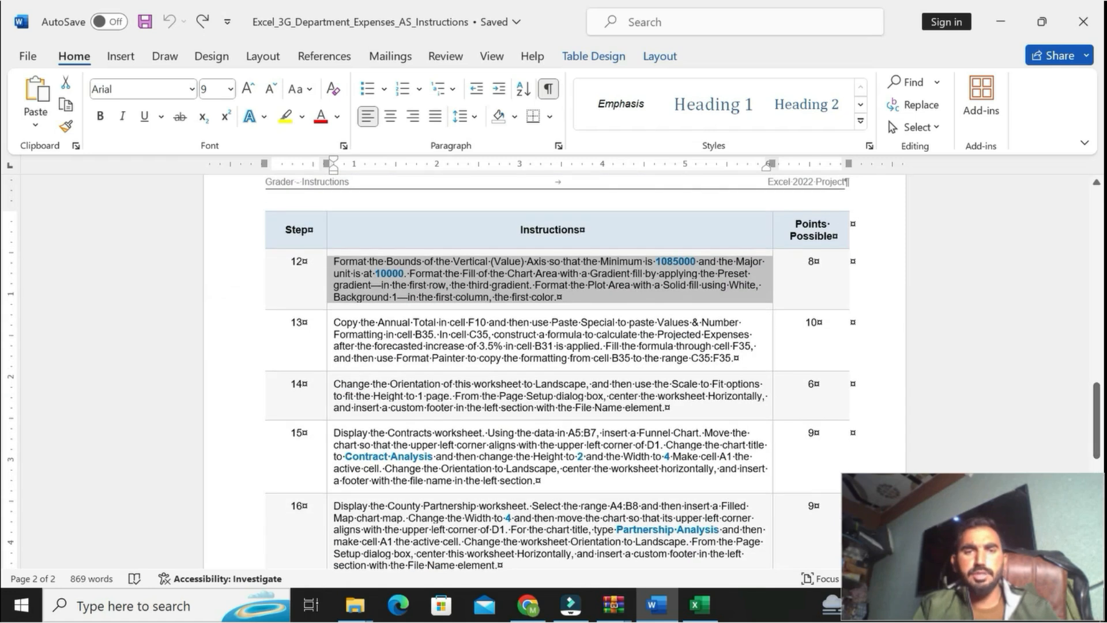
left_click_drag(334, 323, 731, 360)
left_click(684, 328)
left_click(744, 327)
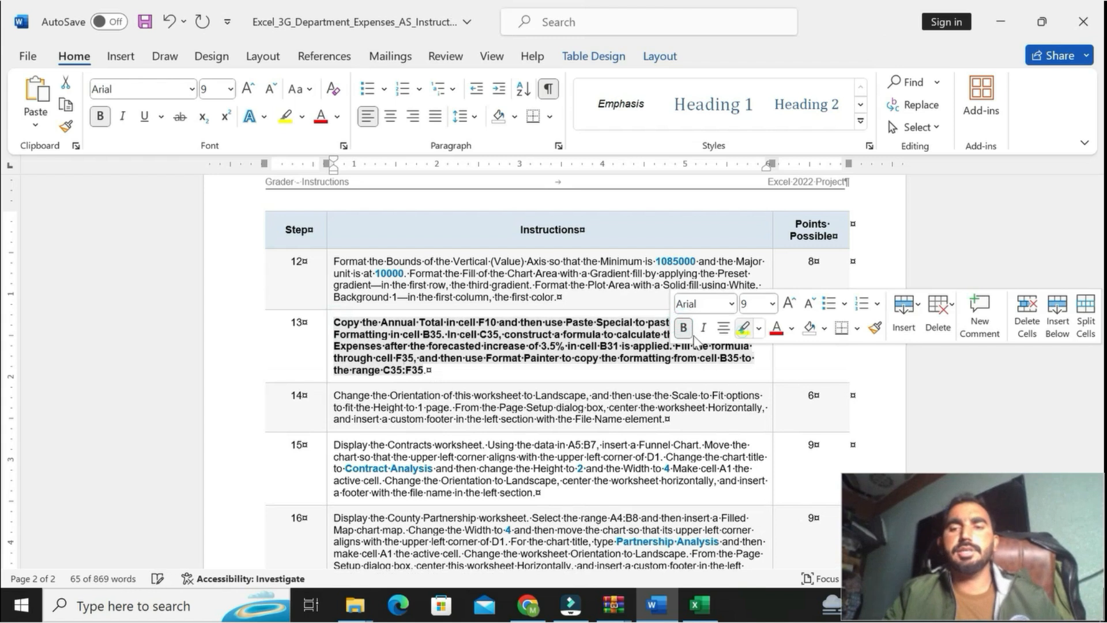
Step: Read step 13 in Word, and in Excel copy the Annual Total in cell F10 of the Expenses worksheet
left_click_drag(335, 321, 428, 370)
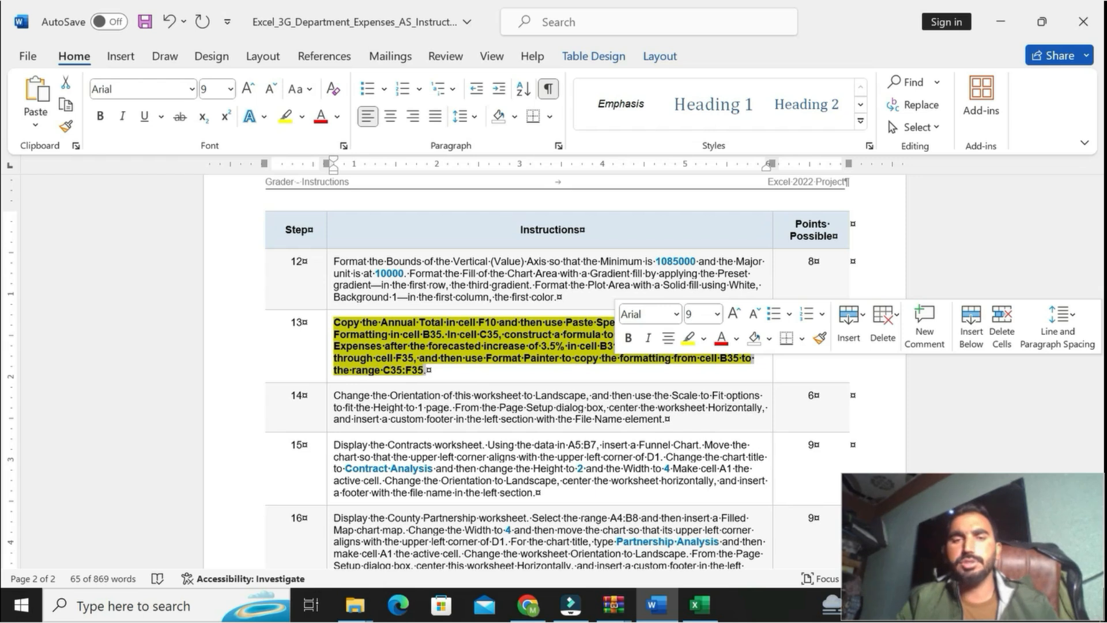
left_click(341, 341)
left_click(334, 323)
left_click_drag(334, 322, 442, 335)
left_click(698, 605)
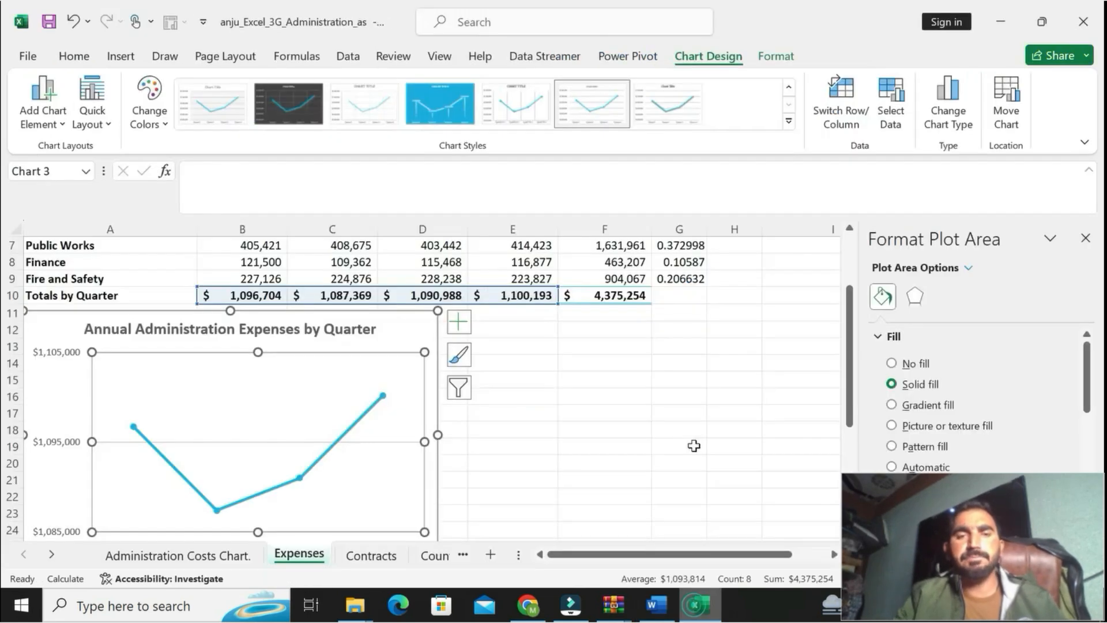
left_click(602, 296)
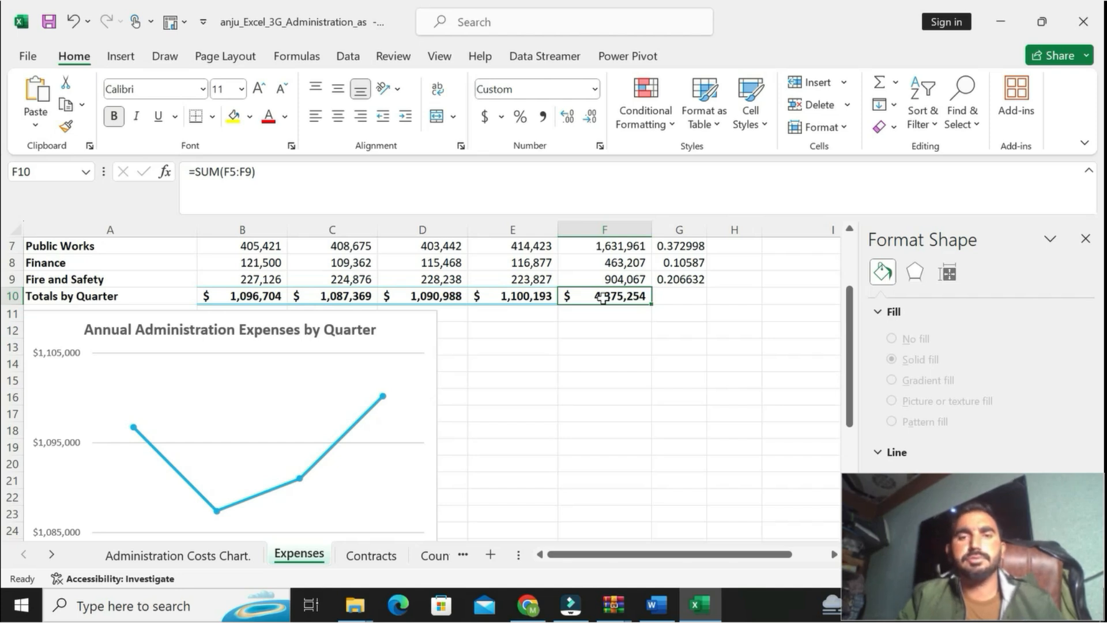
left_click_drag(849, 375, 850, 441)
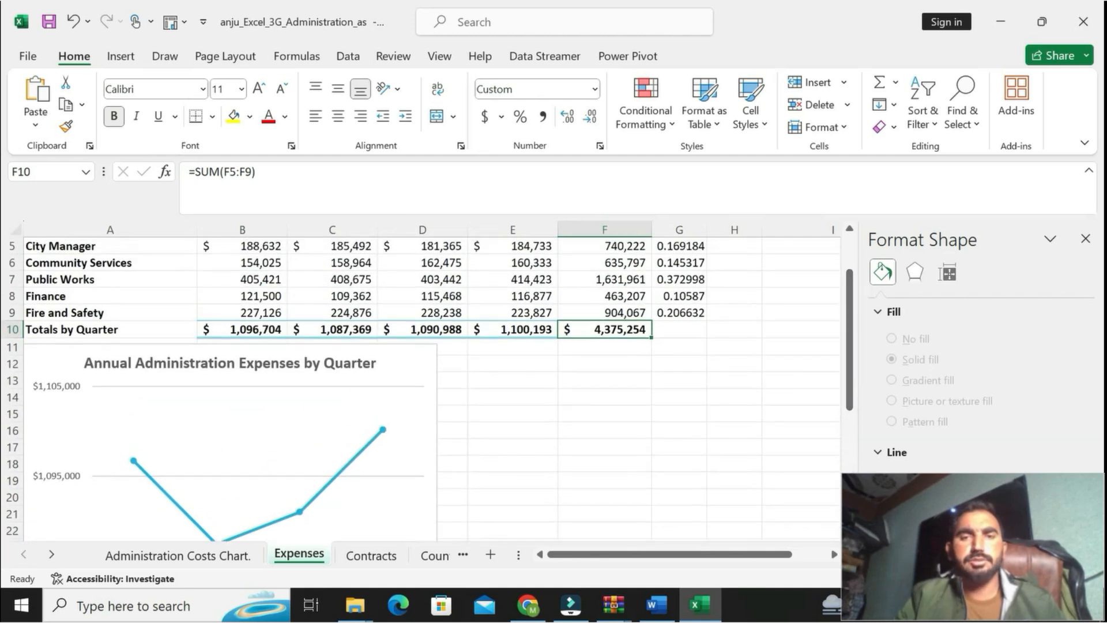
left_click(66, 106)
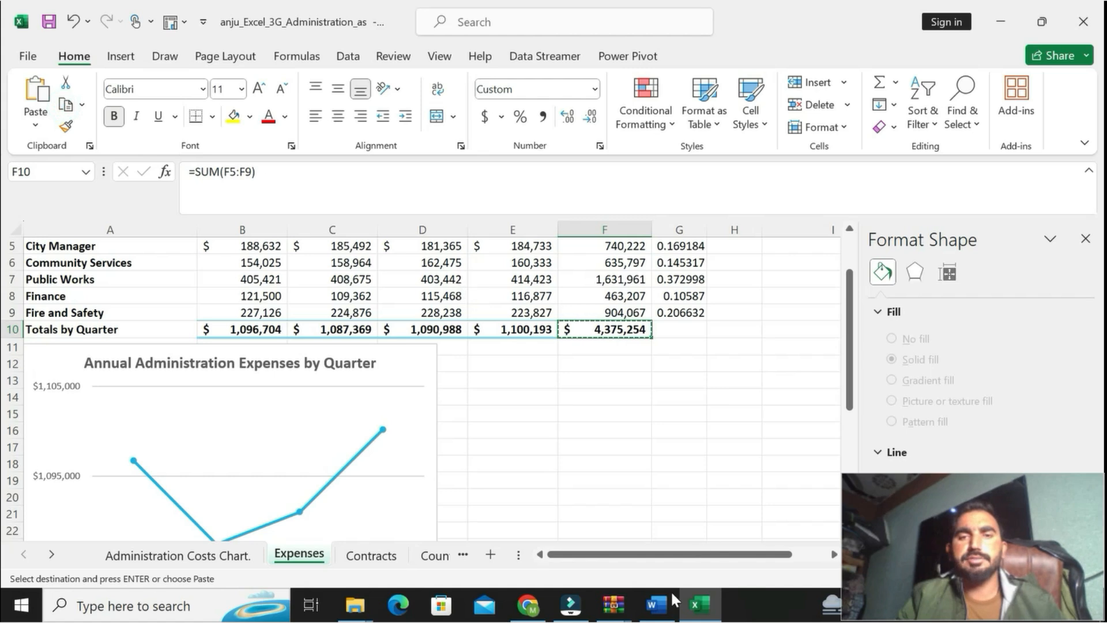
Step: Reread the Paste Special part of step 13 in Word, and in Excel paste the copied total into B35 as Values & Number Formatting
left_click(655, 604)
left_click_drag(566, 323, 767, 324)
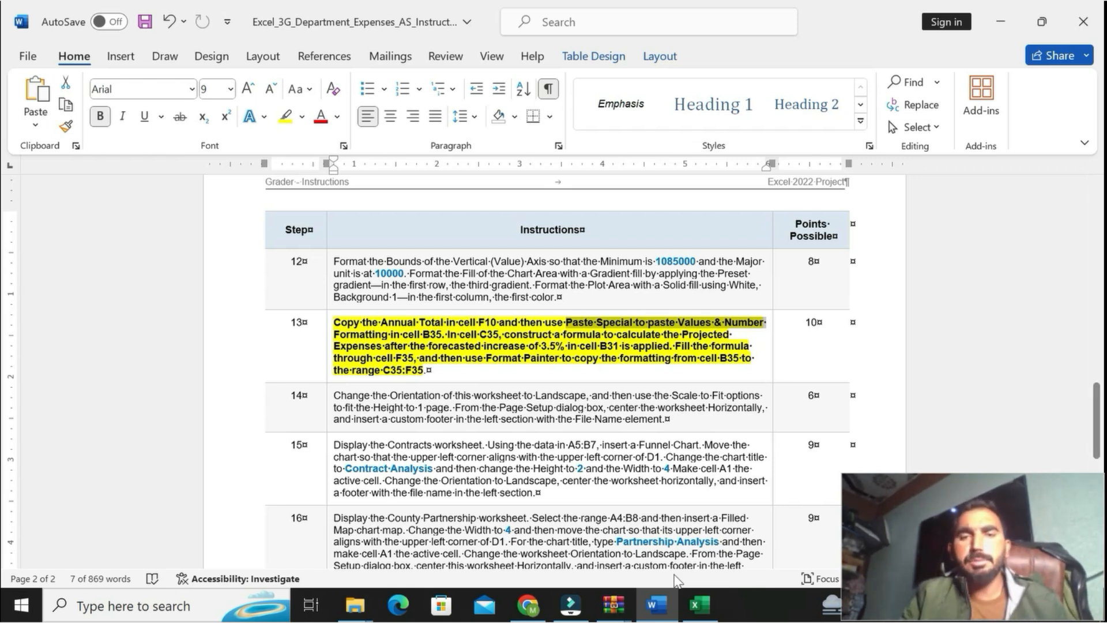
left_click(698, 605)
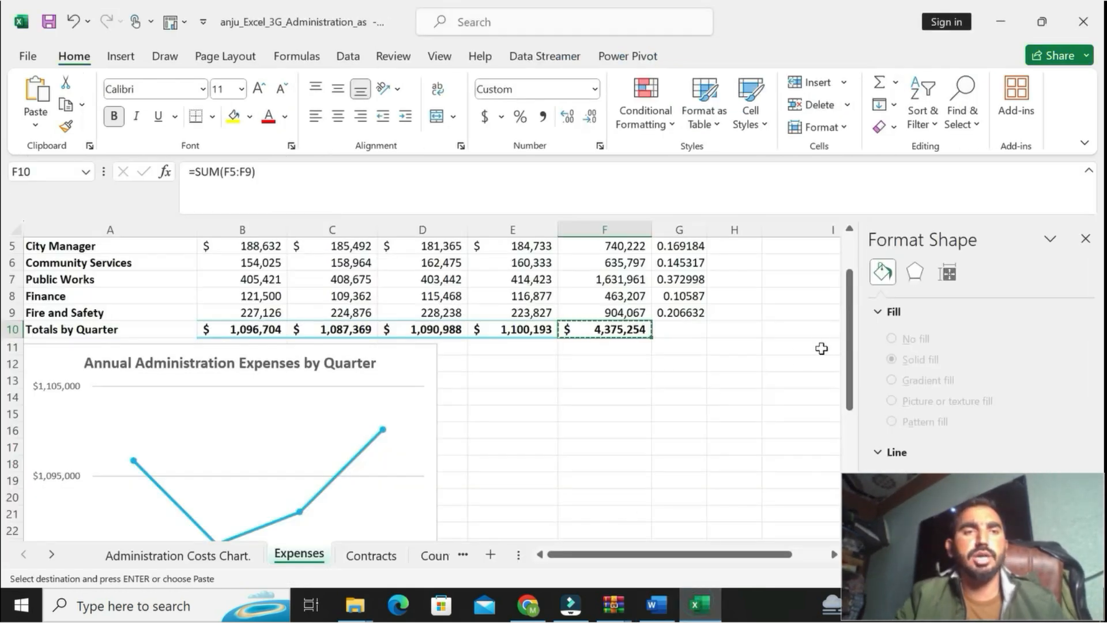
left_click_drag(848, 354, 848, 493)
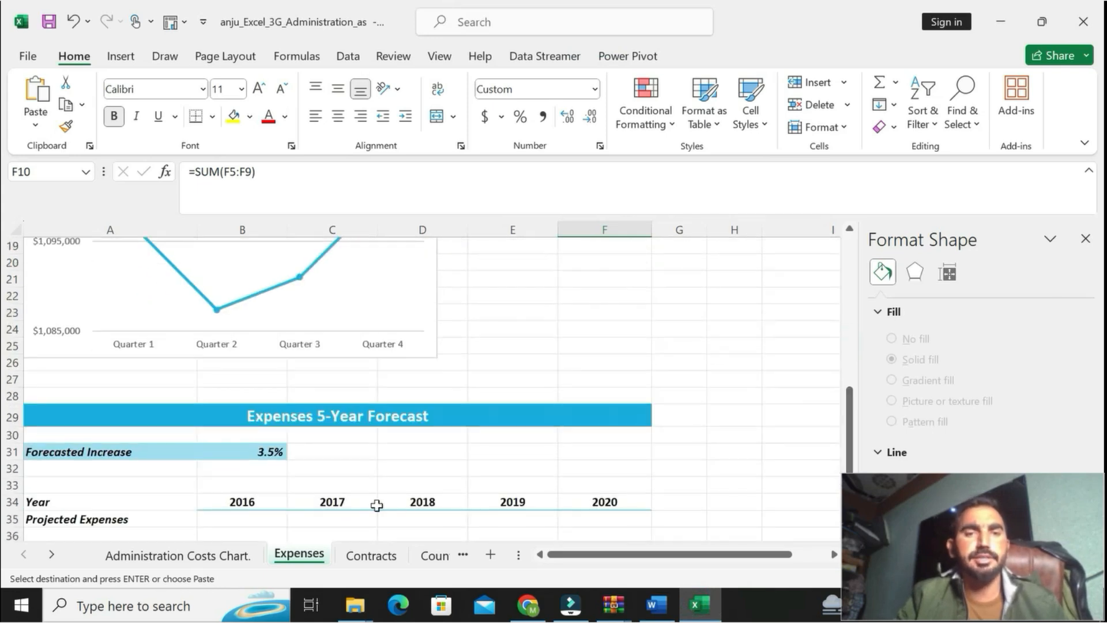
left_click(264, 522)
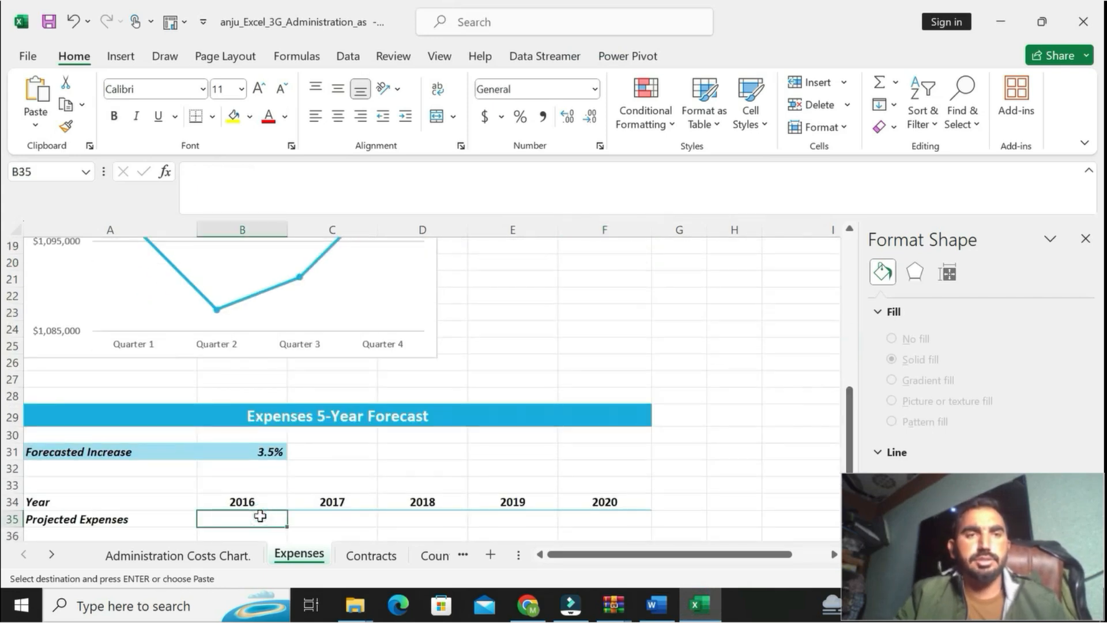
left_click(37, 134)
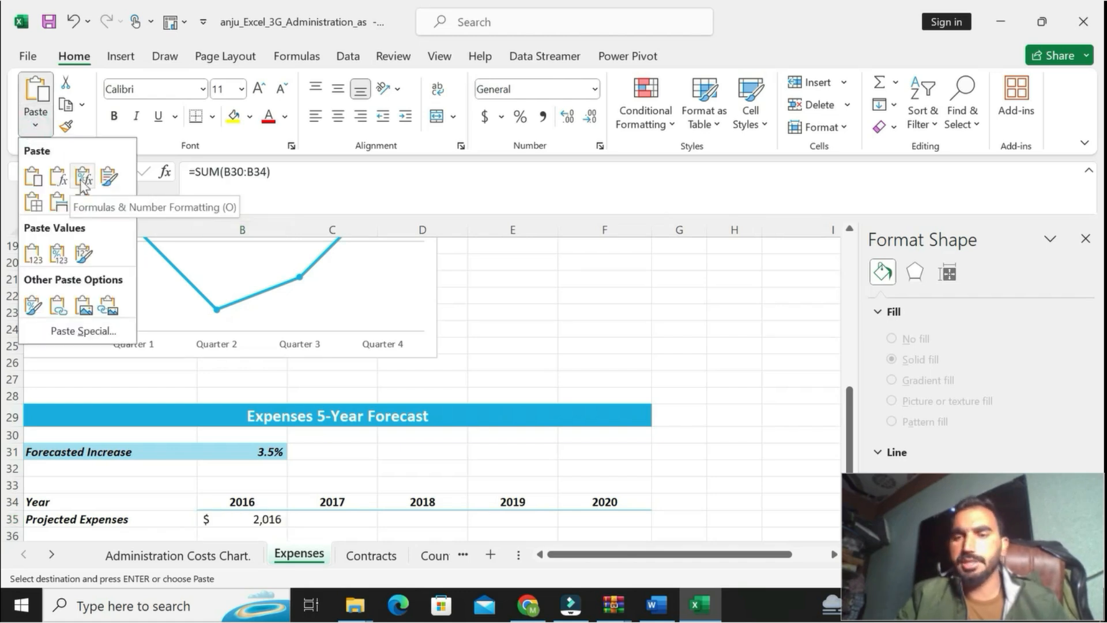
left_click(56, 255)
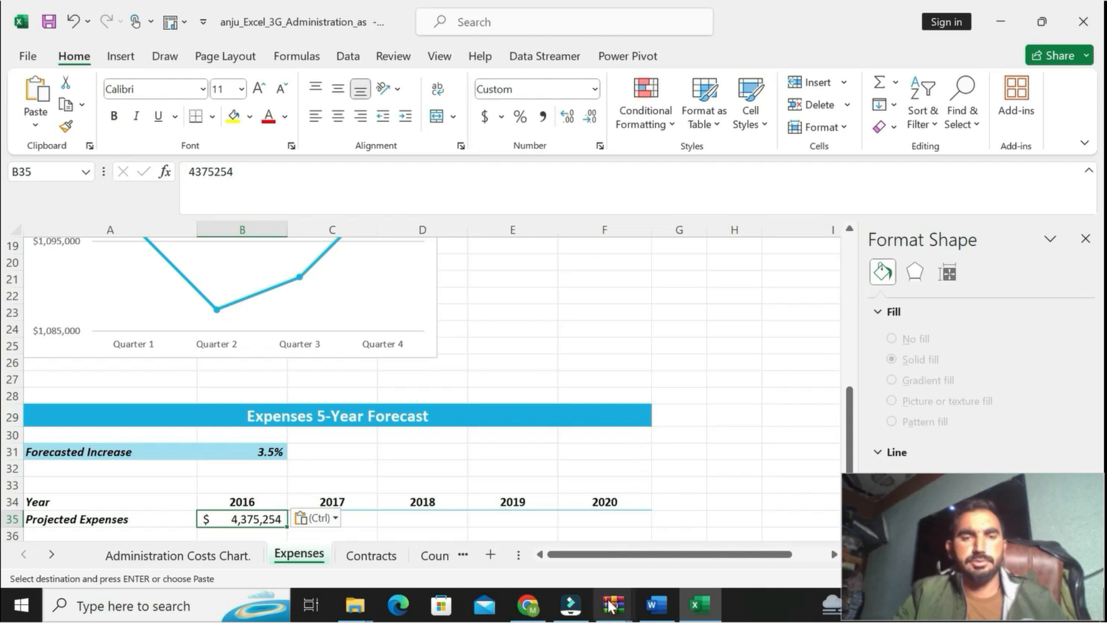
Step: Read in Word the part of step 13 covering the C35 formula, the fill through F35 and the Format Painter
left_click(656, 604)
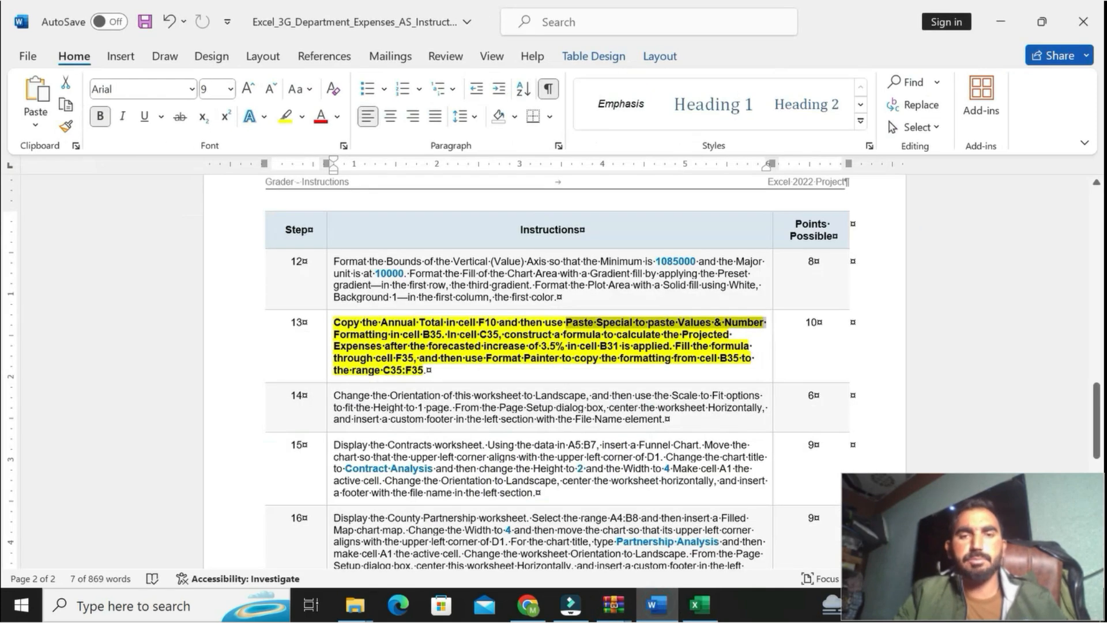
left_click(592, 346)
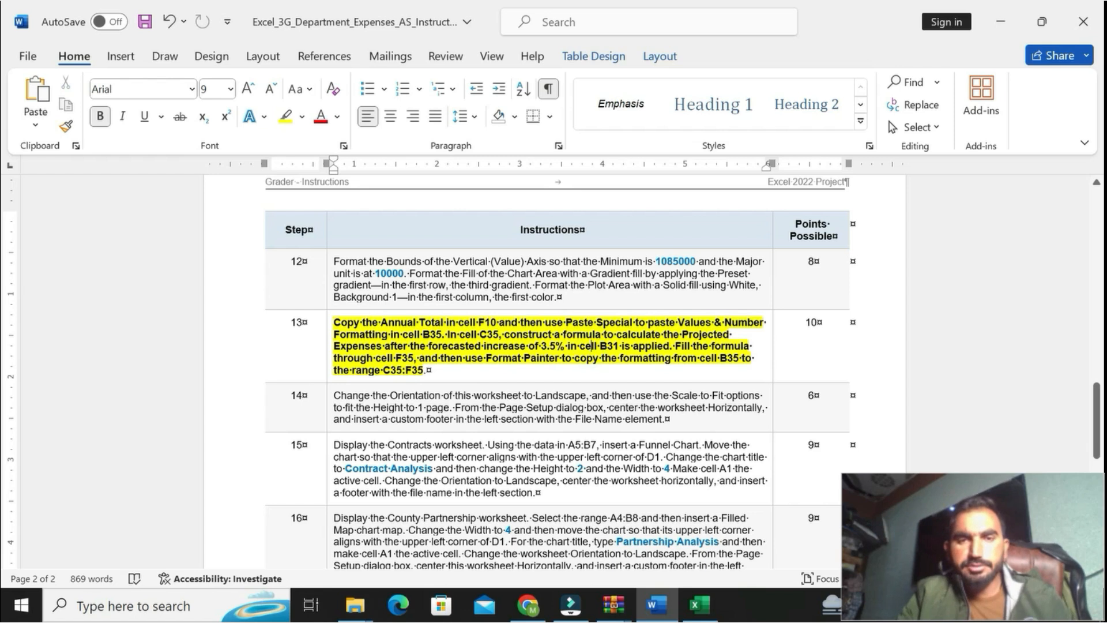
left_click_drag(460, 334, 433, 370)
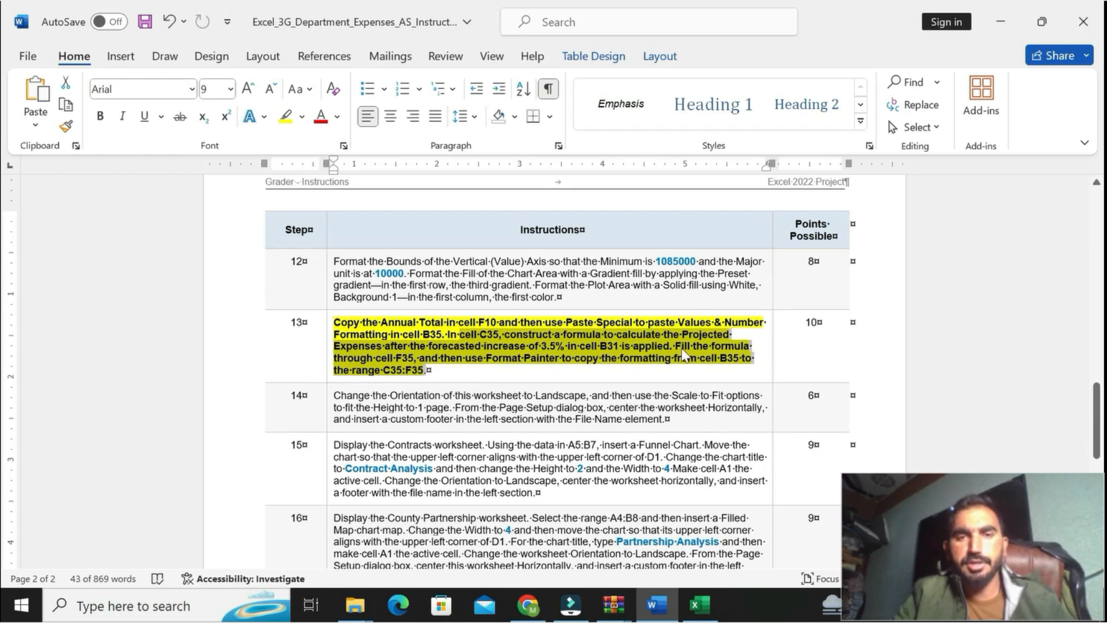
Step: In Excel, start a projected expenses formula in cell C35 that multiplies B35 by 100% plus the forecasted increase in B31
left_click(699, 604)
left_click(358, 519)
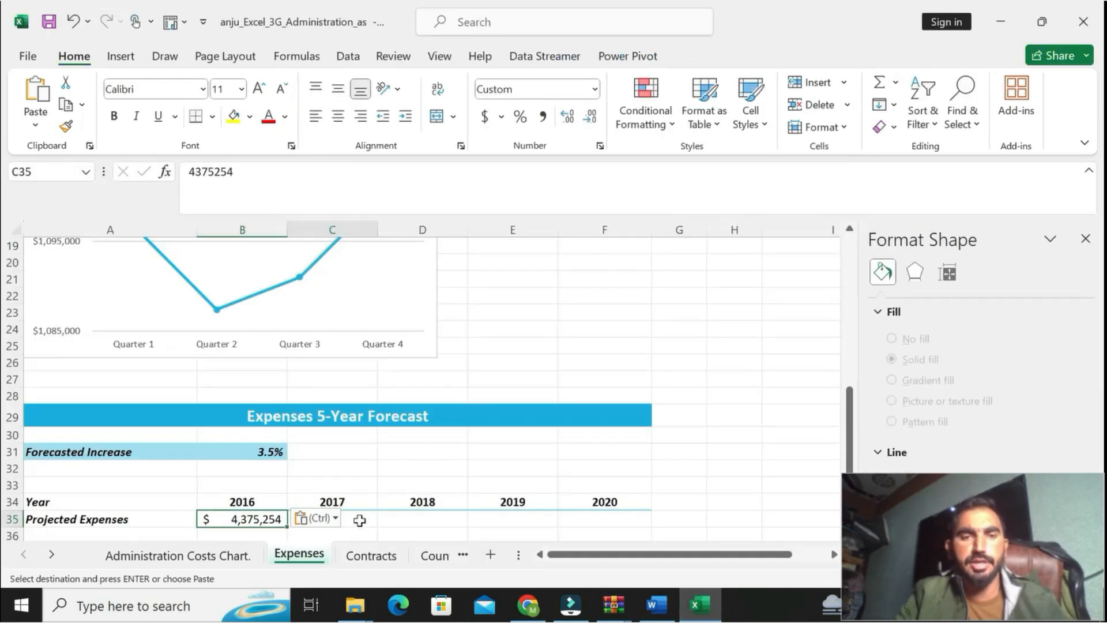
key("Escape")
type("=")
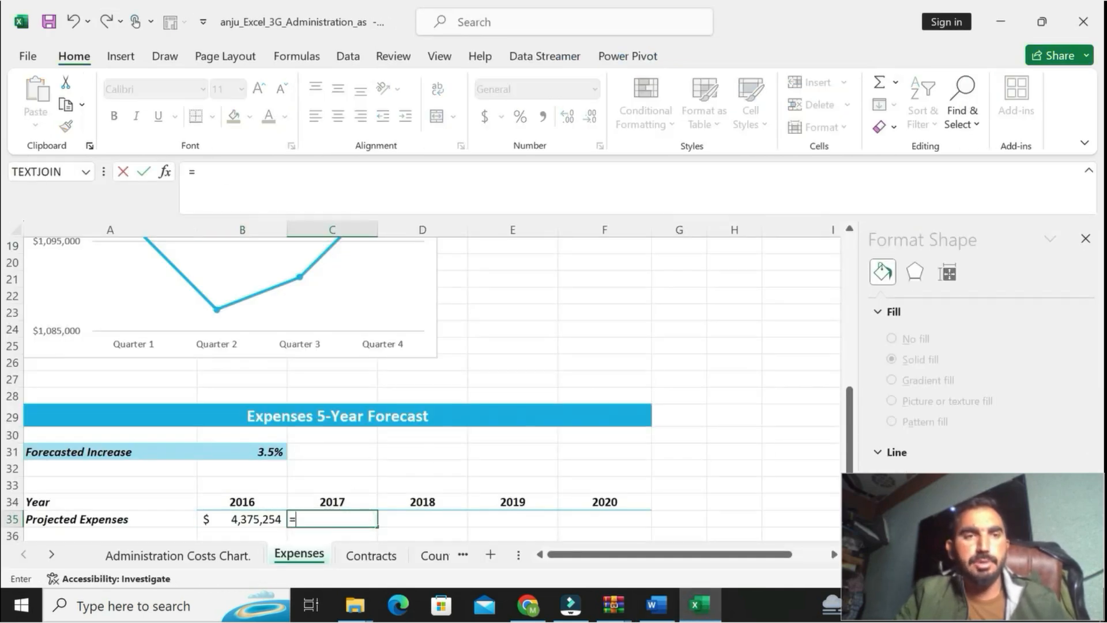
left_click(247, 516)
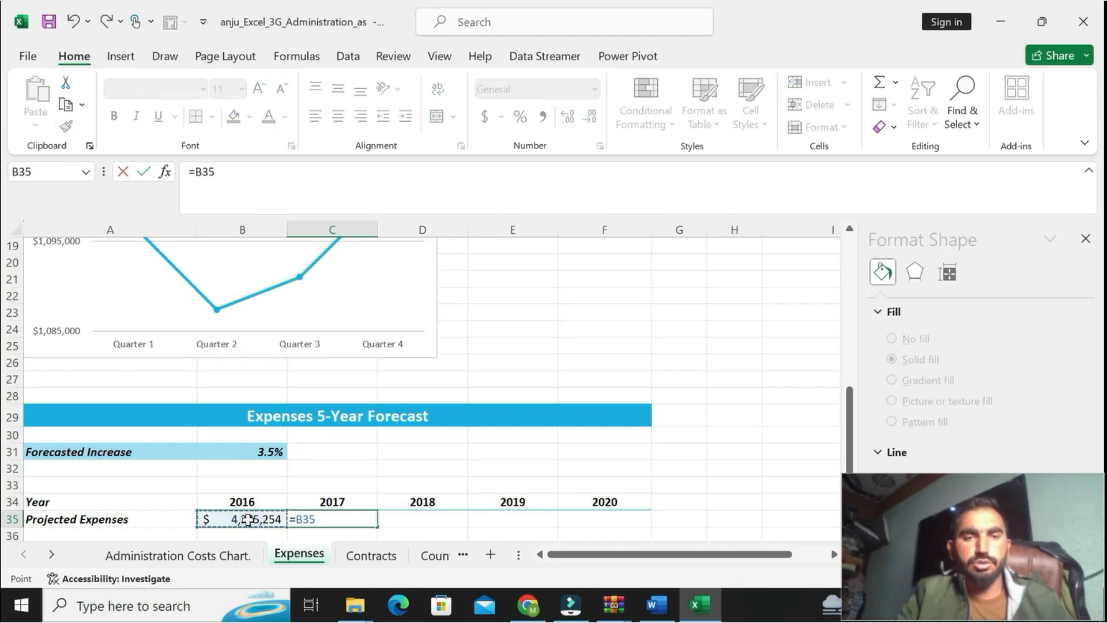
type("*")
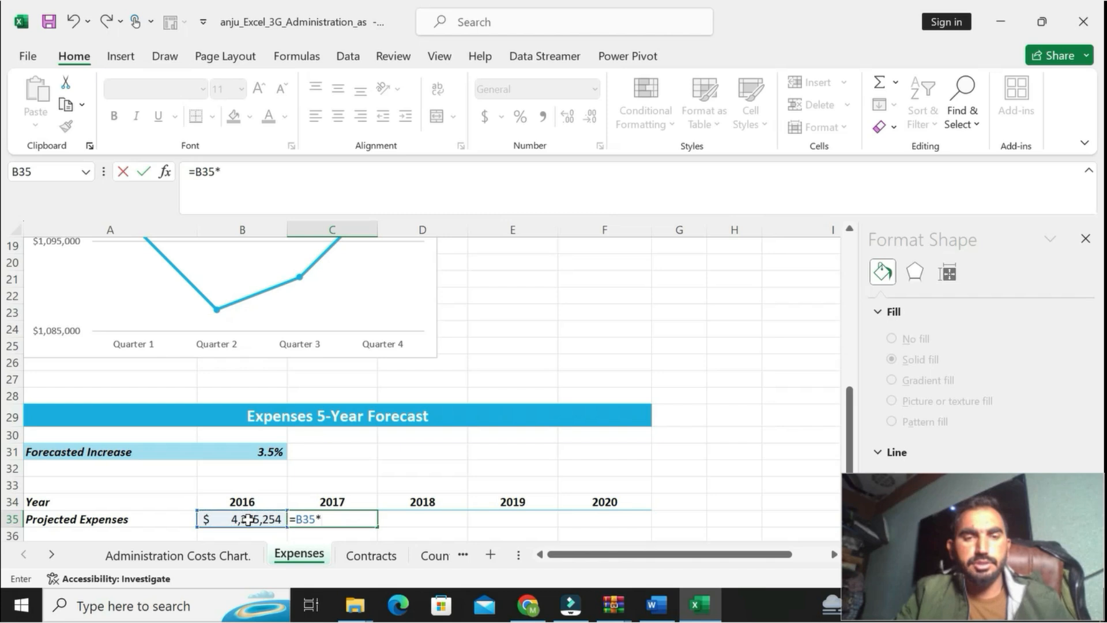
type("(100%")
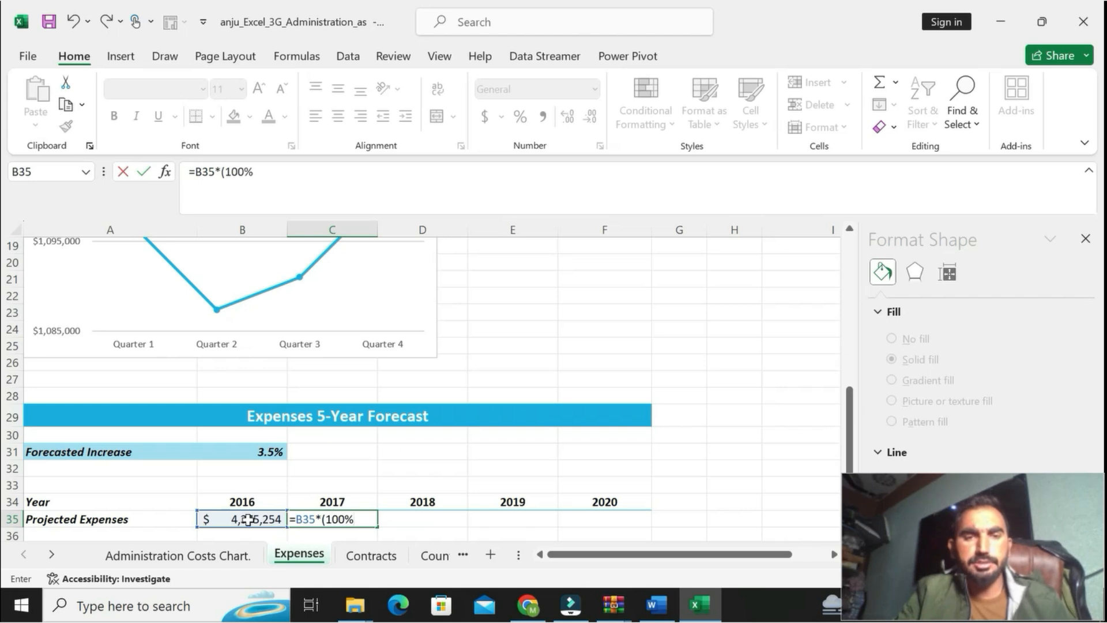
type("+b")
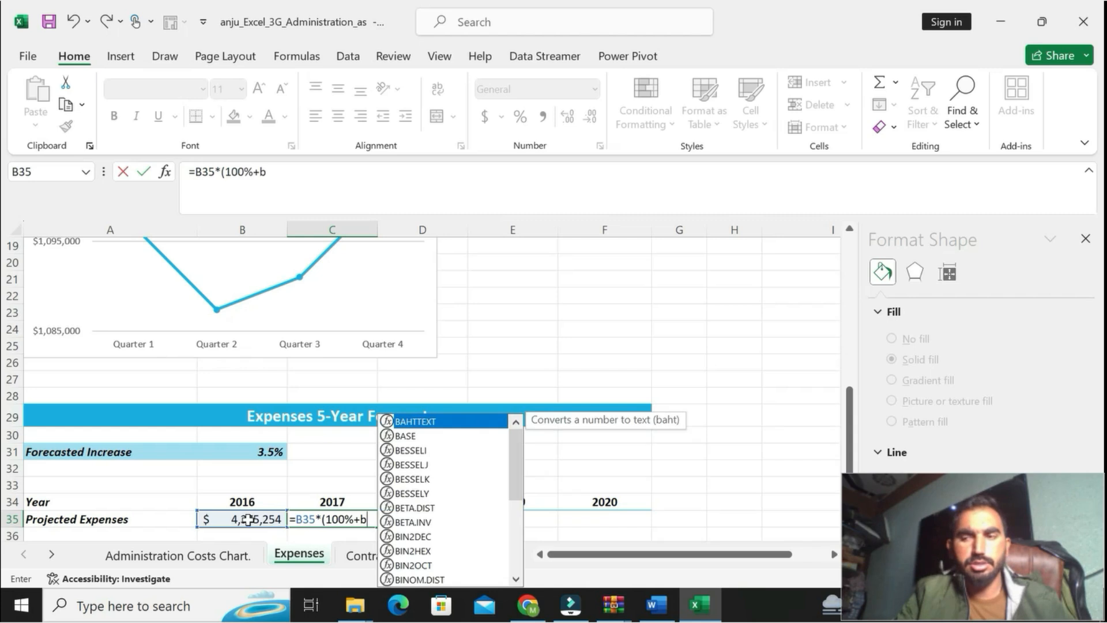
type("31")
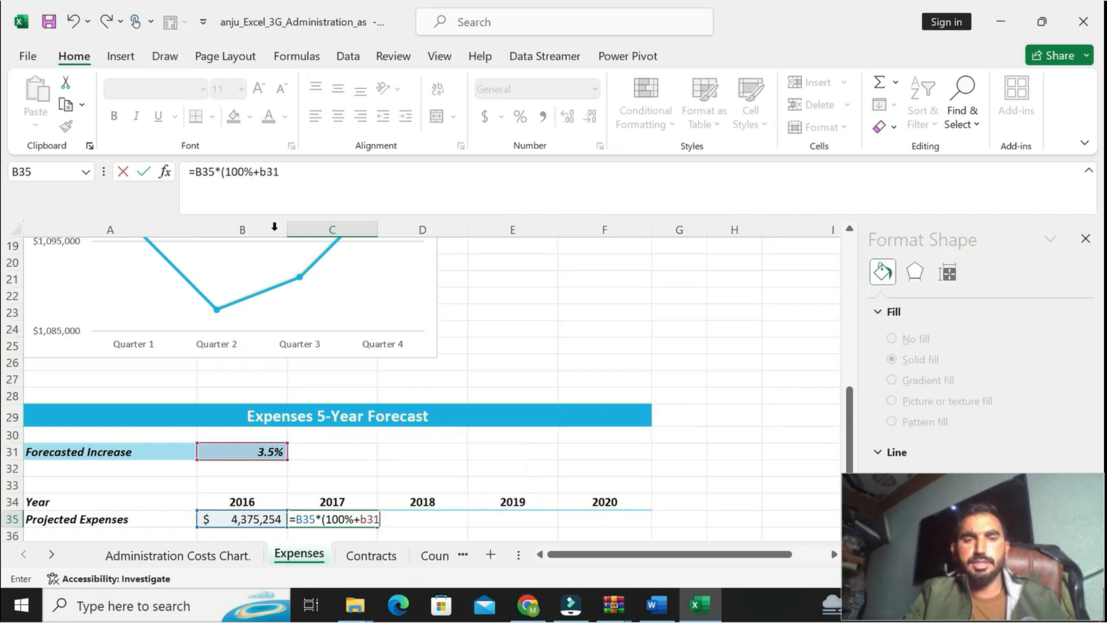
Step: Make the B31 reference absolute and complete the C35 formula as =B35*(100%+$B$31)
left_click(259, 171)
double_click(261, 171)
key("F4")
left_click(302, 172)
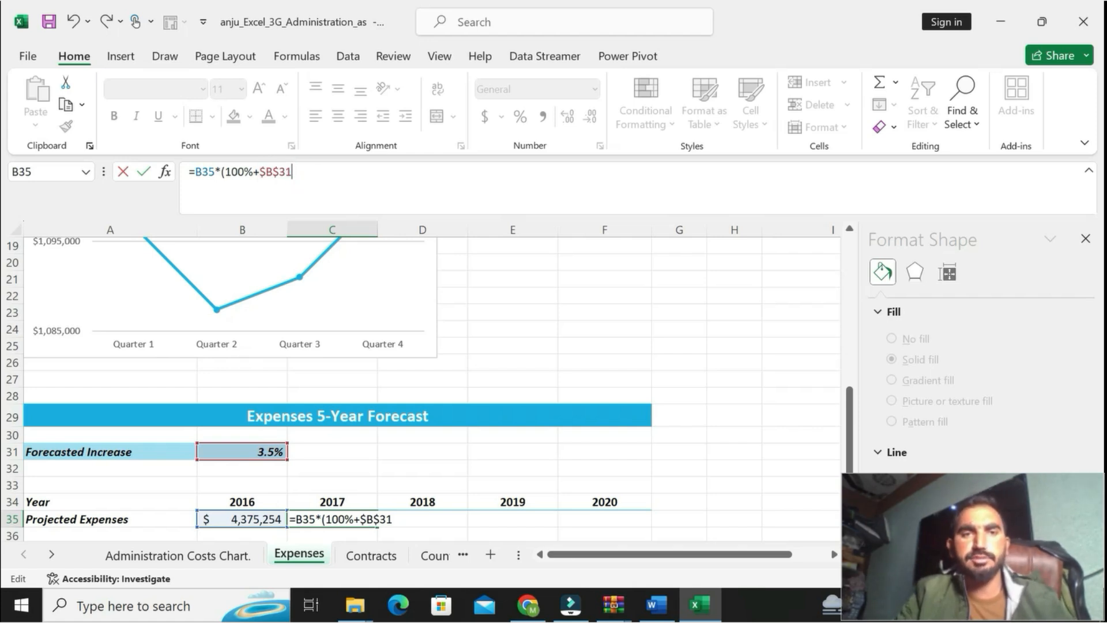
type(")")
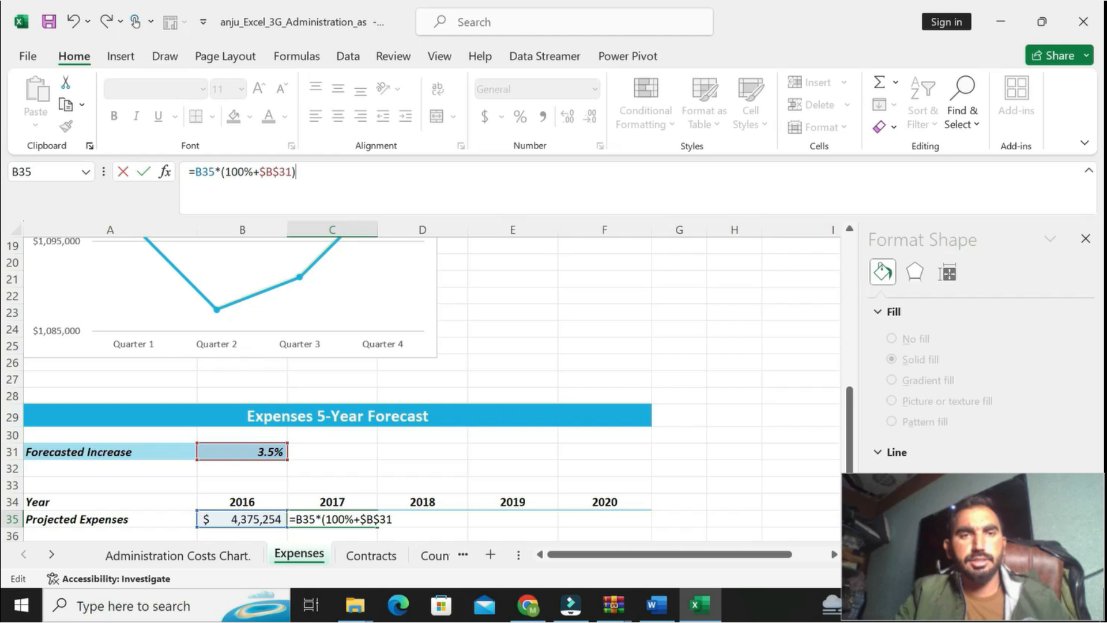
key("Return")
Step: Recheck the fill range in step 13 in Word, and in Excel fill the C35 formula across through F35
left_click(339, 502)
key("alt+Tab")
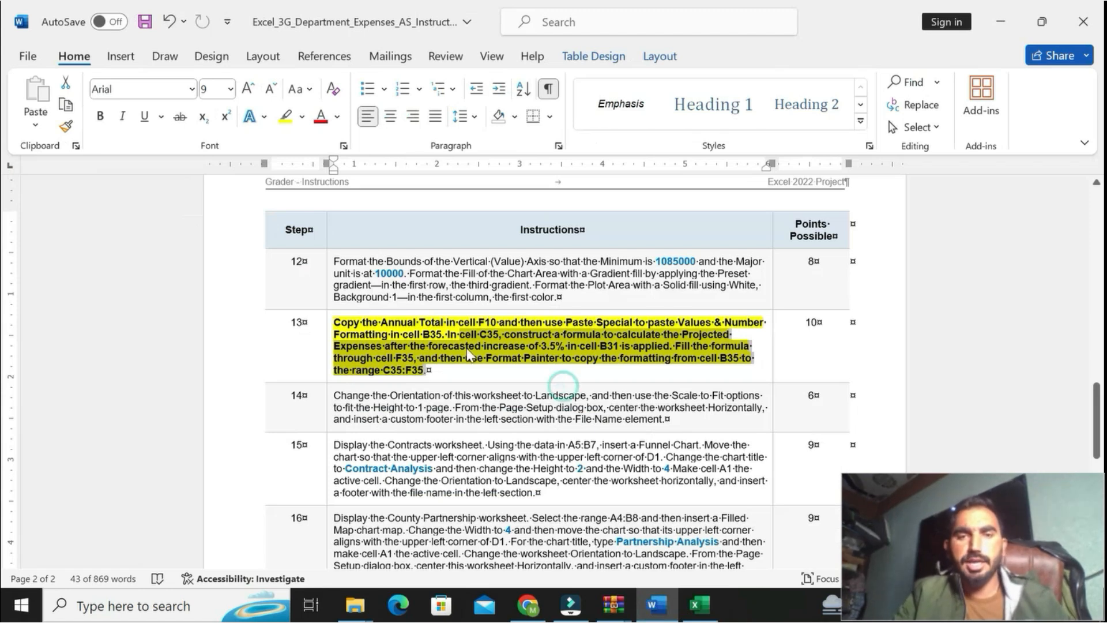
left_click(349, 370)
key("alt+Tab")
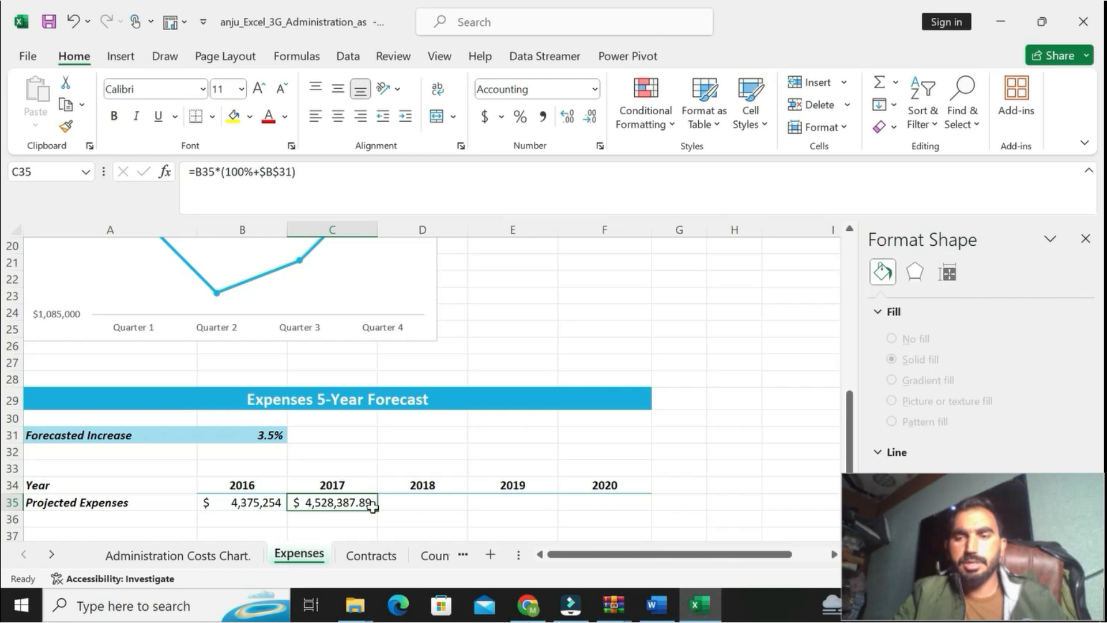
left_click_drag(377, 510, 630, 485)
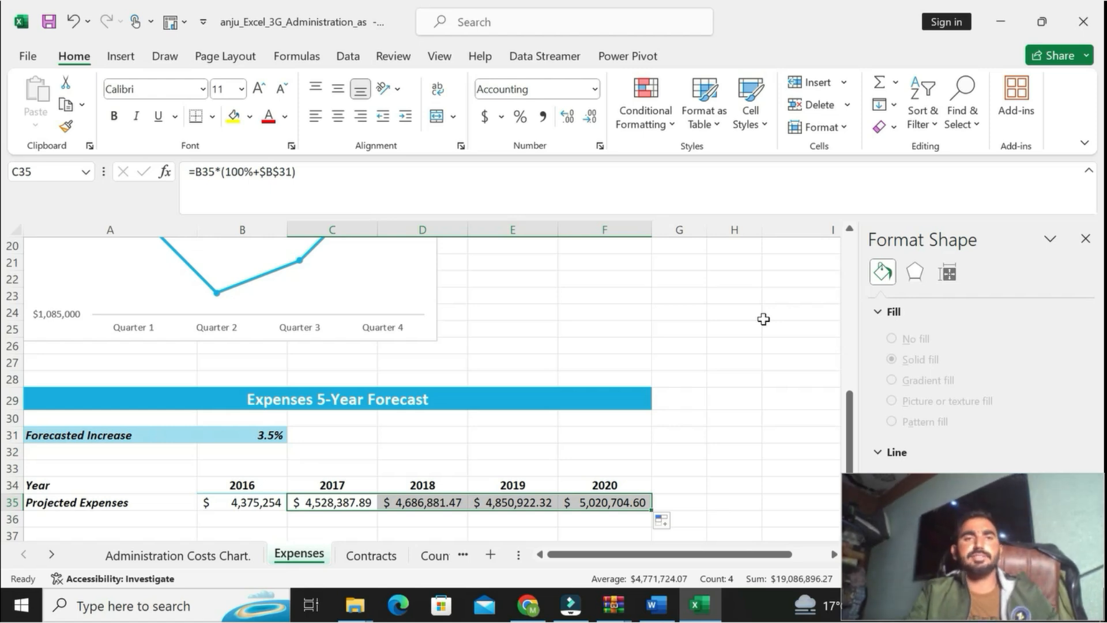
Step: Look over the top of the Expenses worksheet, and in Word undo the bold and yellow highlight on step 13
left_click(849, 326)
left_click_drag(847, 322, 848, 285)
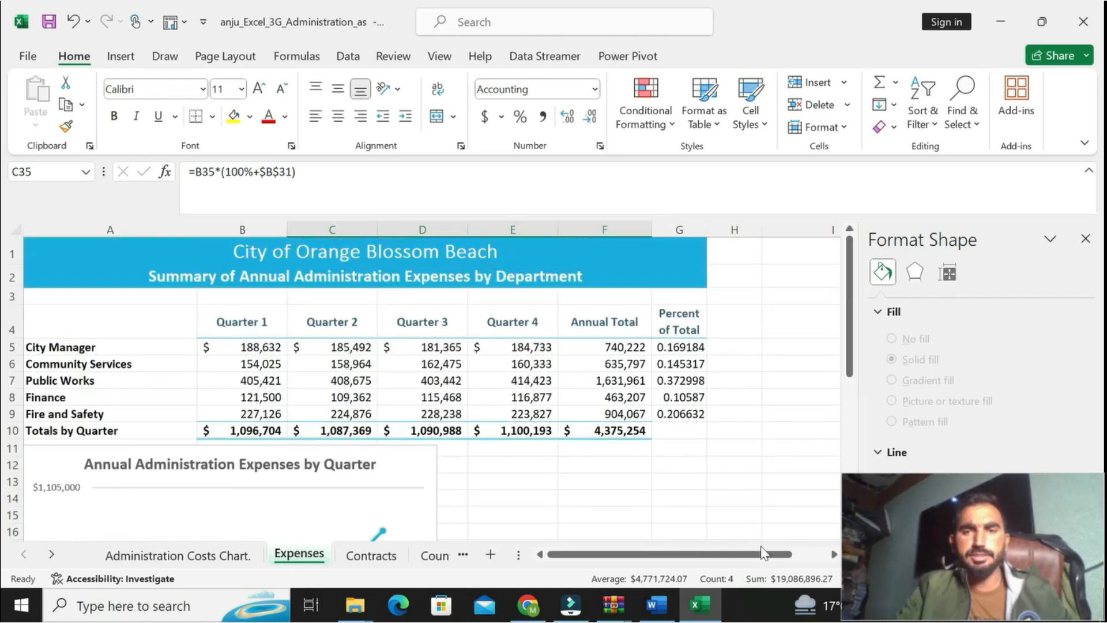
left_click(655, 605)
key("ctrl+z")
key("ctrl+z")
key("ctrl+z")
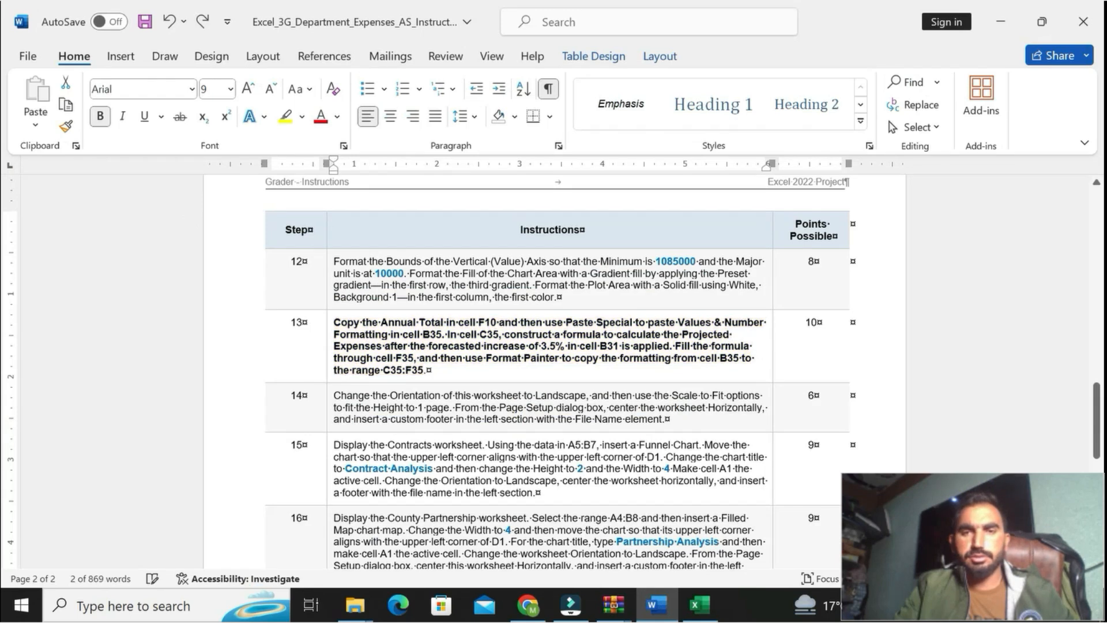
left_click_drag(1093, 450, 1081, 181)
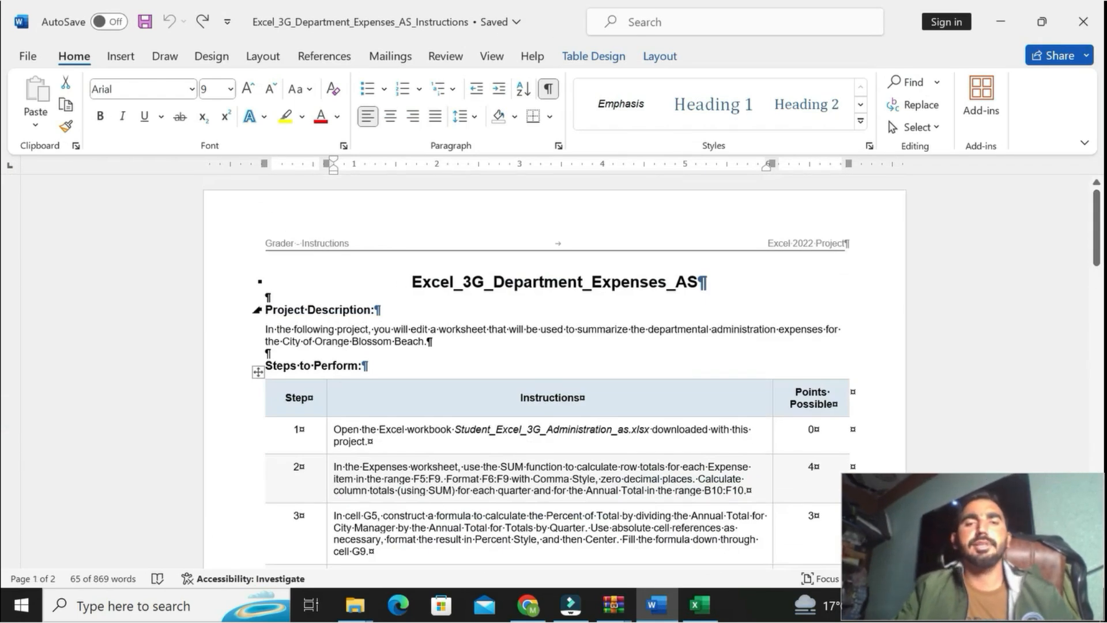
Step: After the Project Description heading, add "we are dealing whole classes with quality grades" at font size 20
left_click(375, 310)
left_click(229, 88)
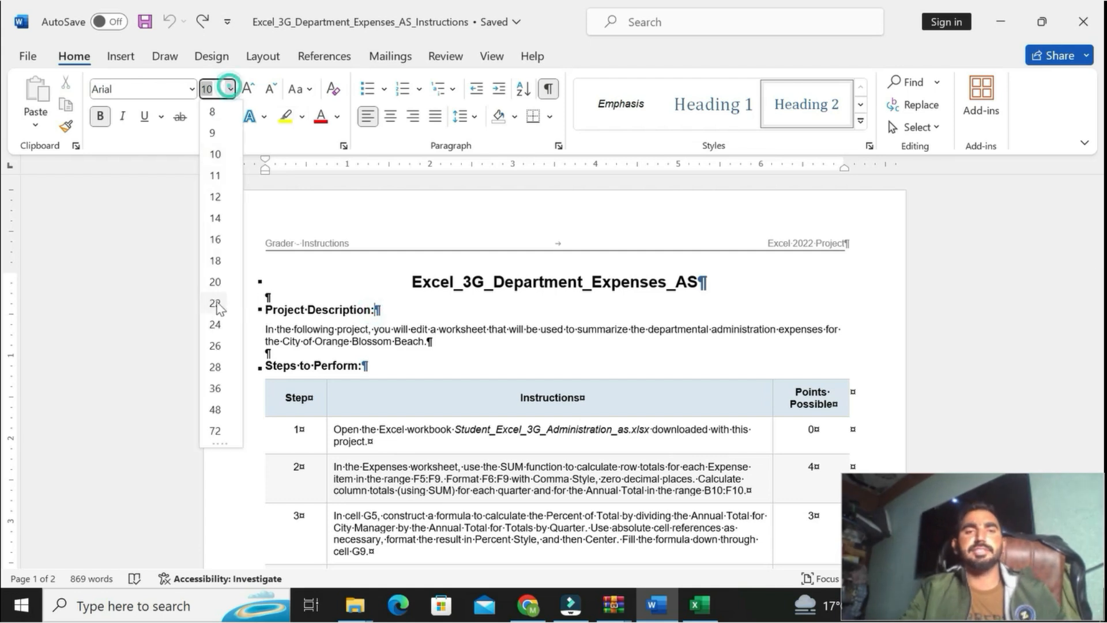
left_click(214, 281)
type("we are dealinh")
key("BackSpace")
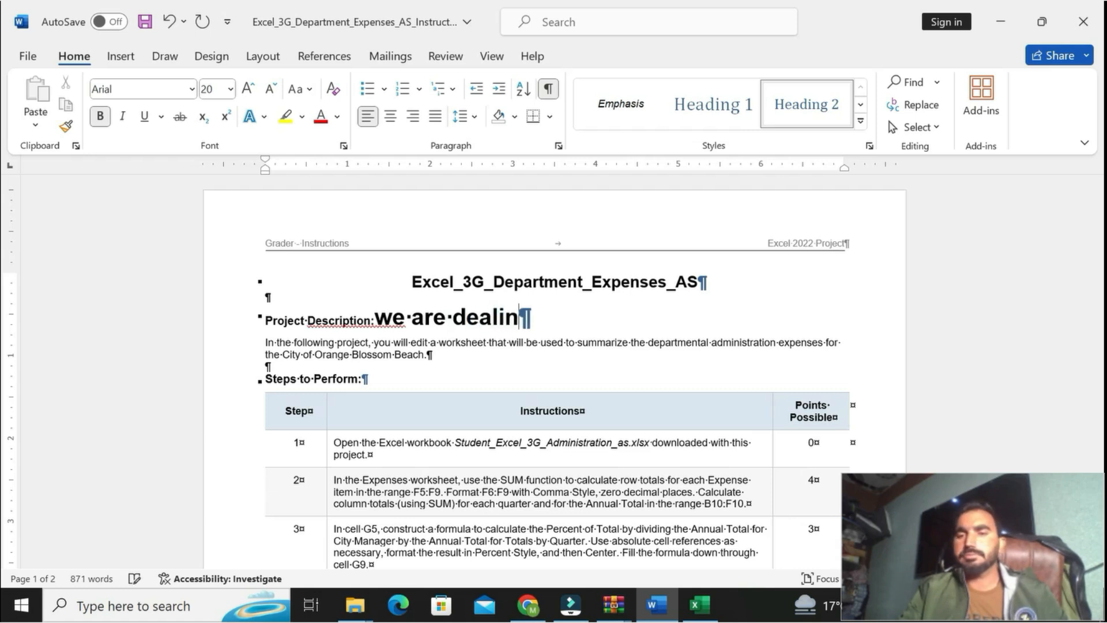
type("g whole")
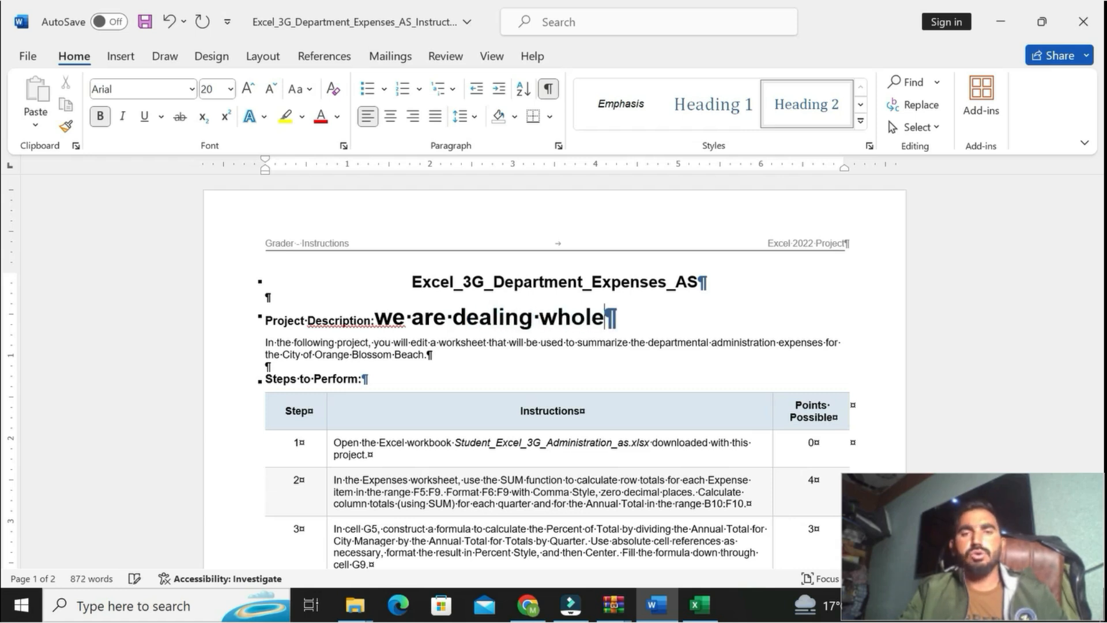
type(" cla")
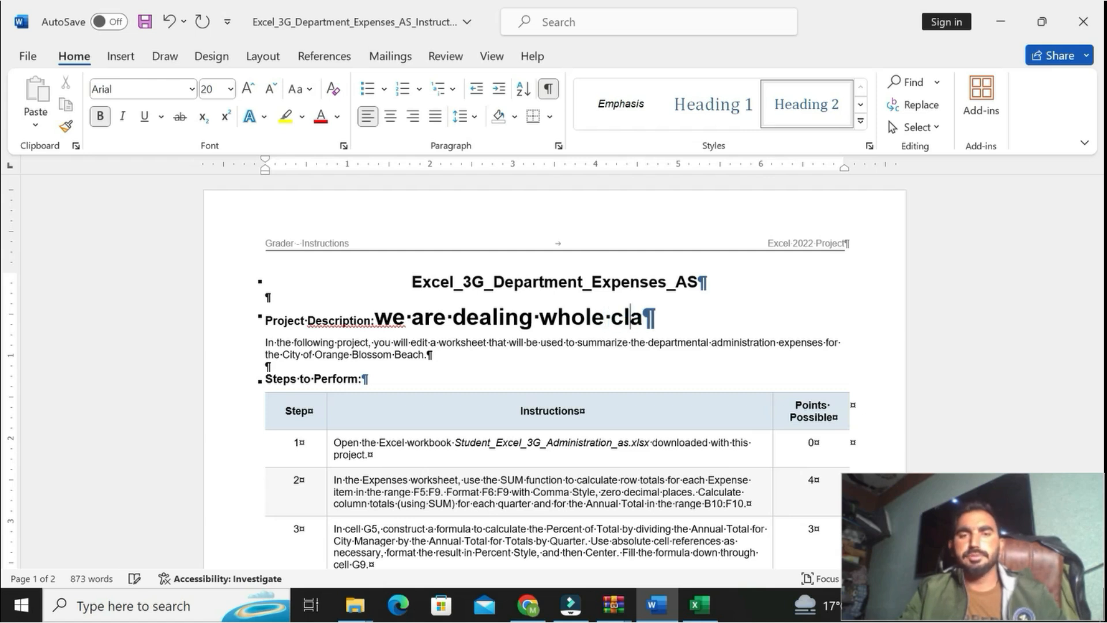
type("sses with ")
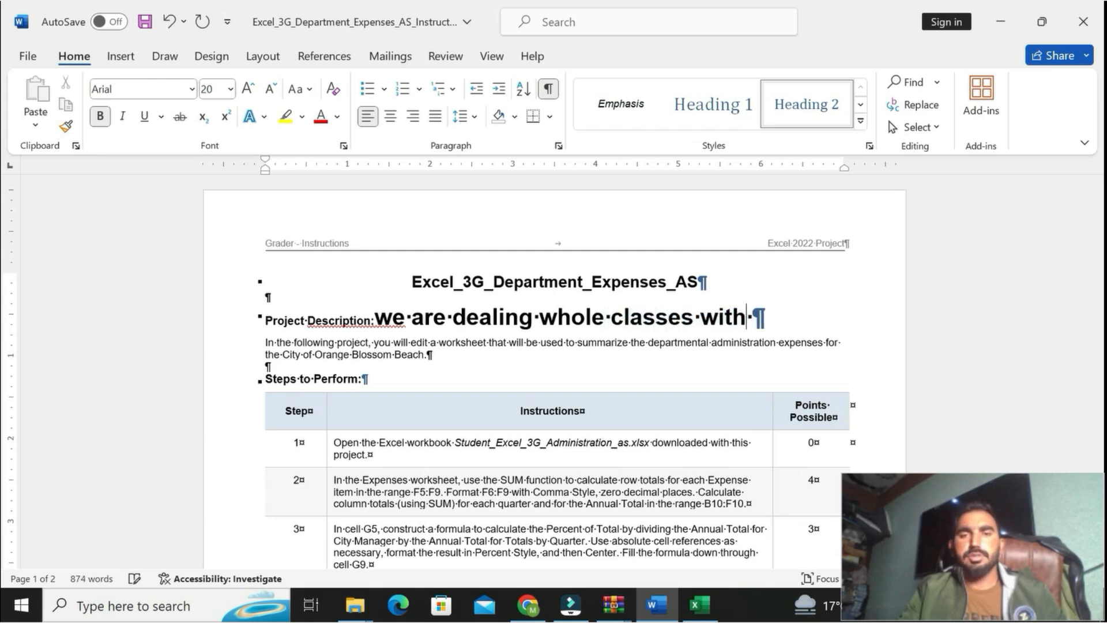
type("quality ")
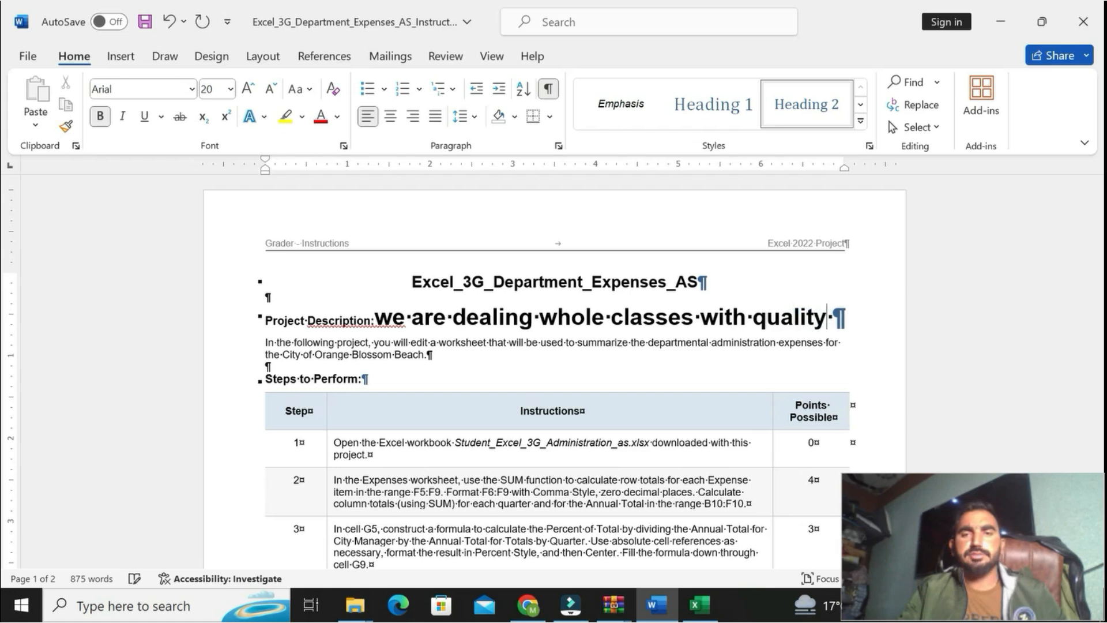
type("grades contact us fo")
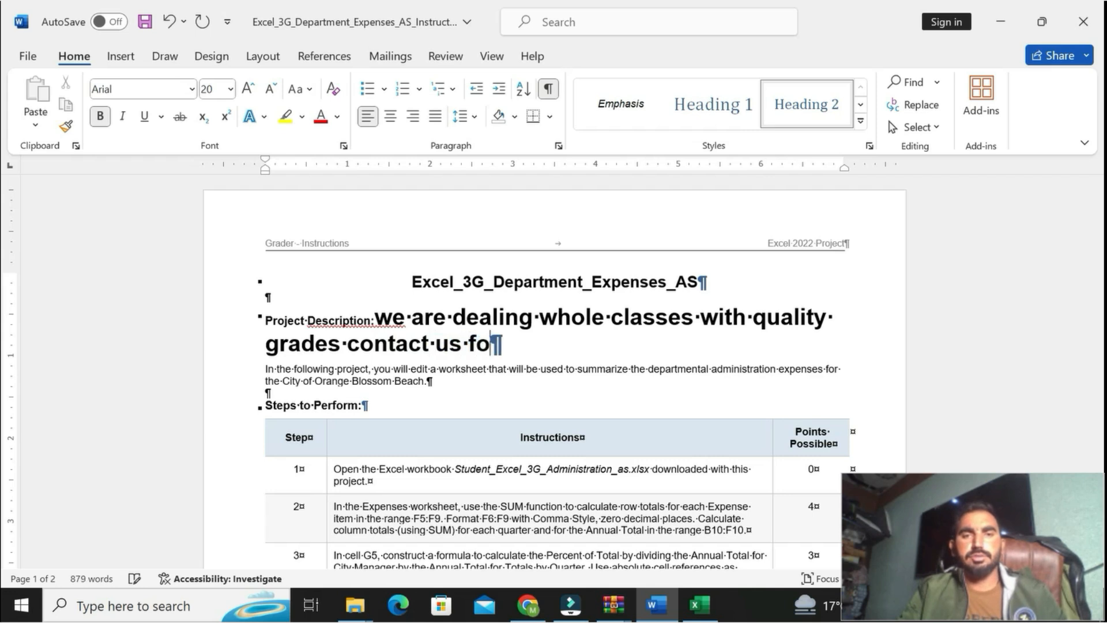
type("r quality grades")
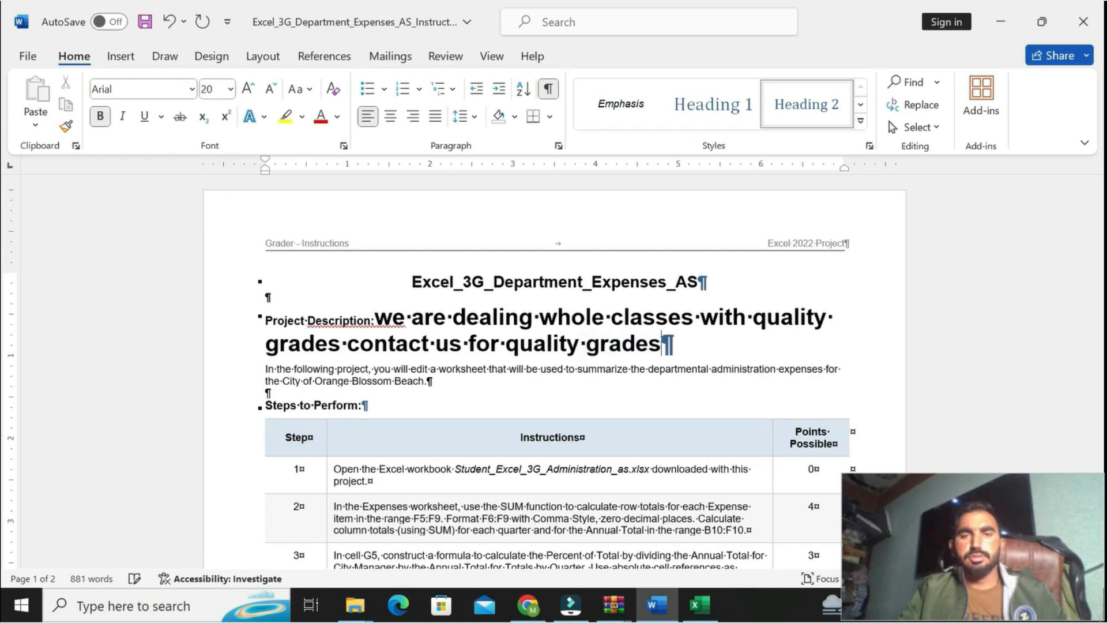